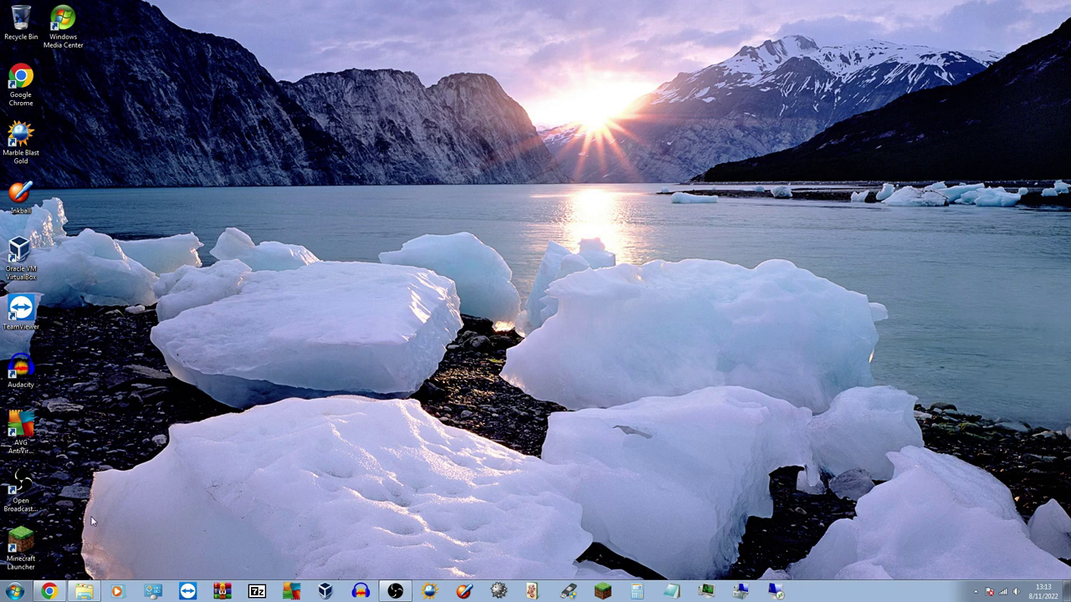
Review the host platform lines on the VirtualBox downloads page in the browser
left_click(59, 595)
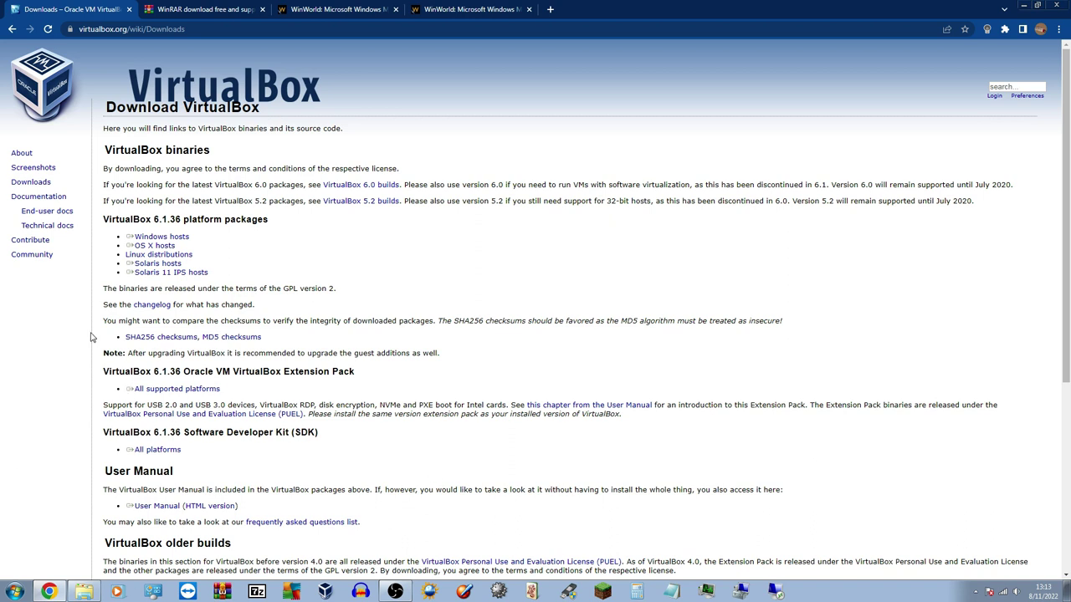
triple_click(157, 240)
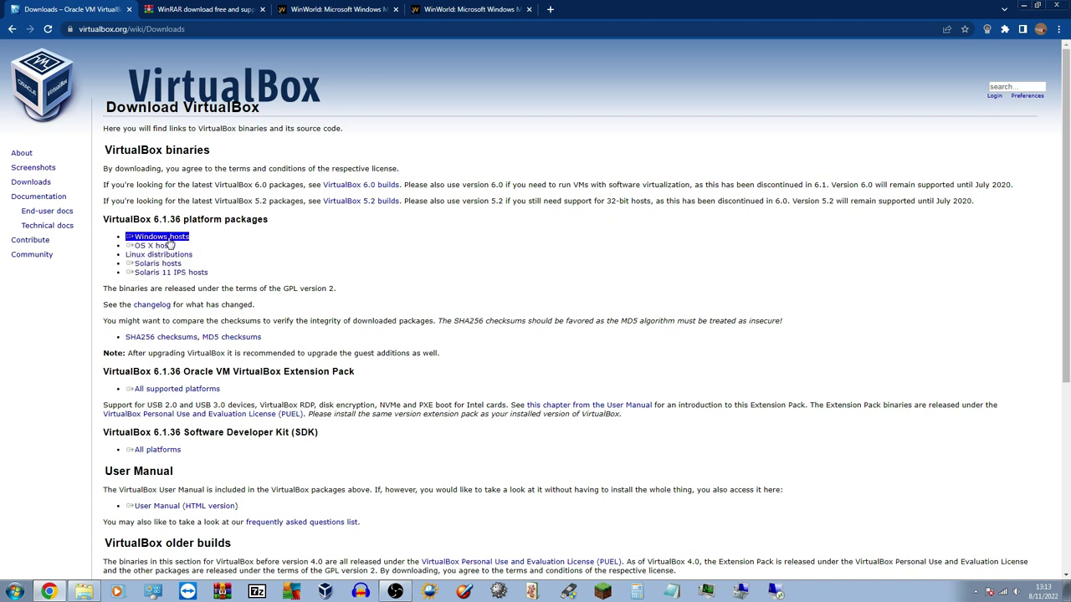
triple_click(157, 246)
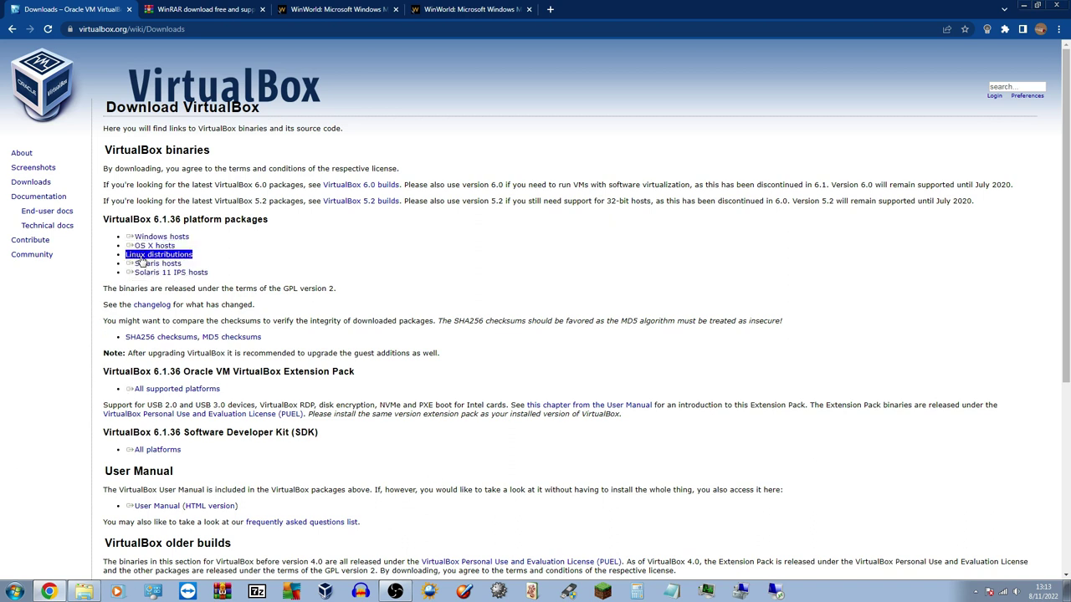
triple_click(156, 273)
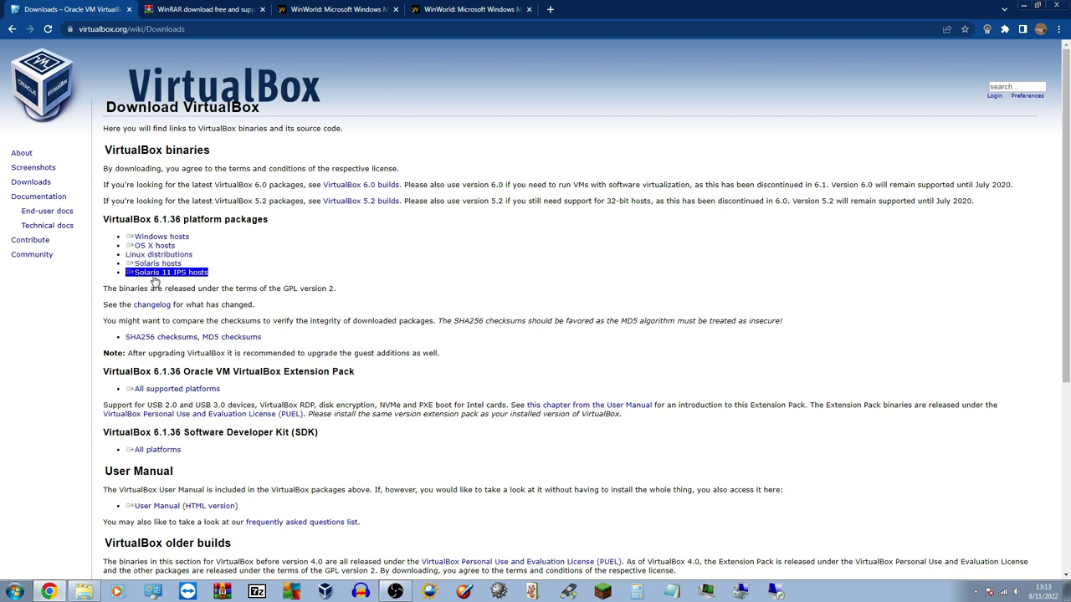
triple_click(159, 264)
left_click(193, 269)
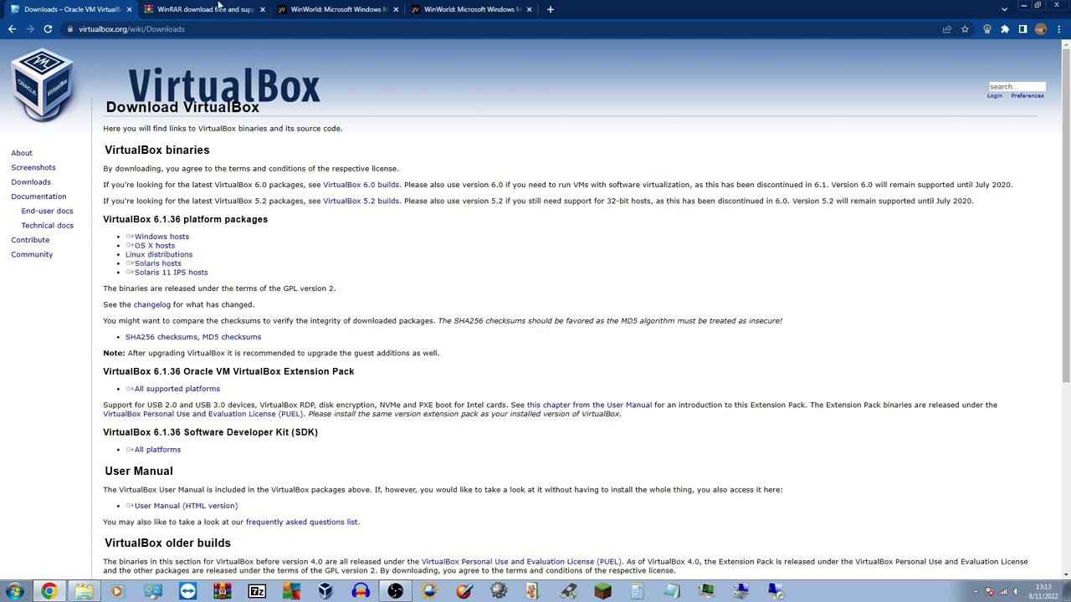
Look over the WinRAR download page and the WinWorld Windows ME release page
left_click(221, 9)
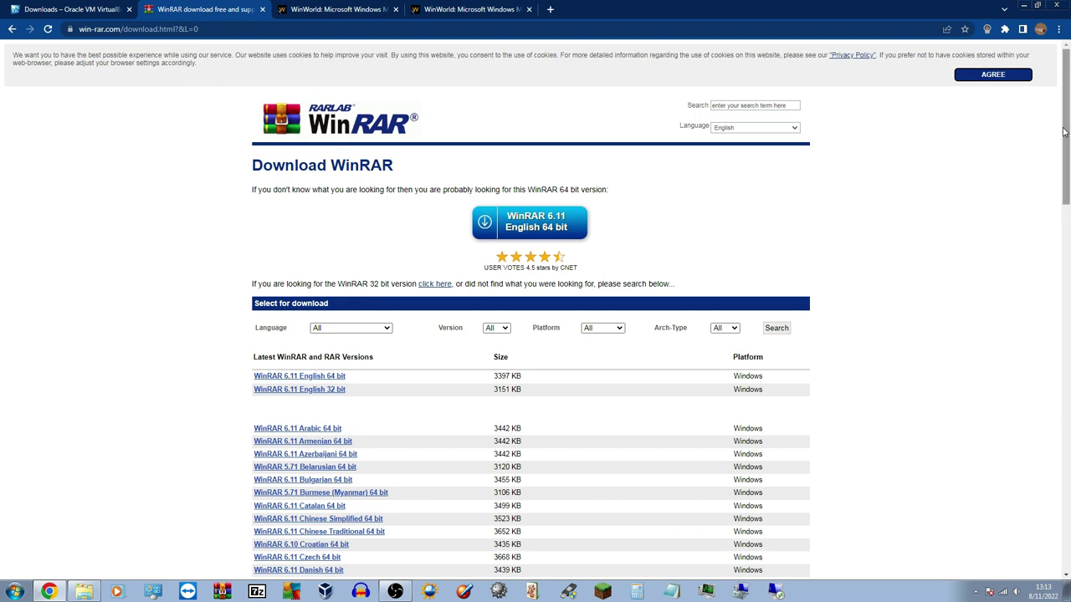
mouse_move(1067, 130)
left_mouse_down()
mouse_move(1067, 279)
mouse_move(1067, 129)
left_mouse_up()
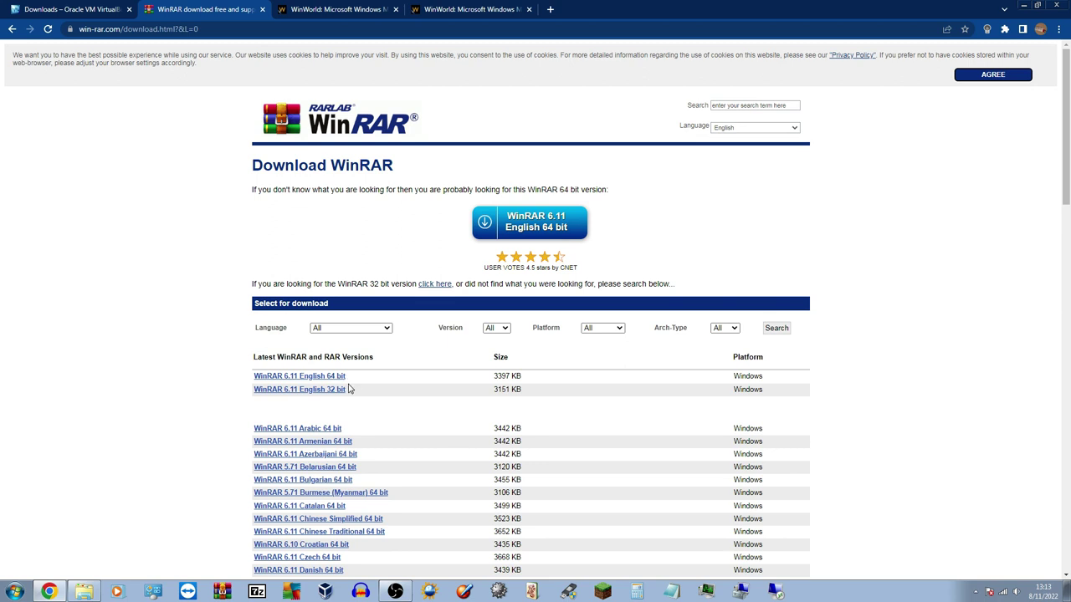
left_click(368, 7)
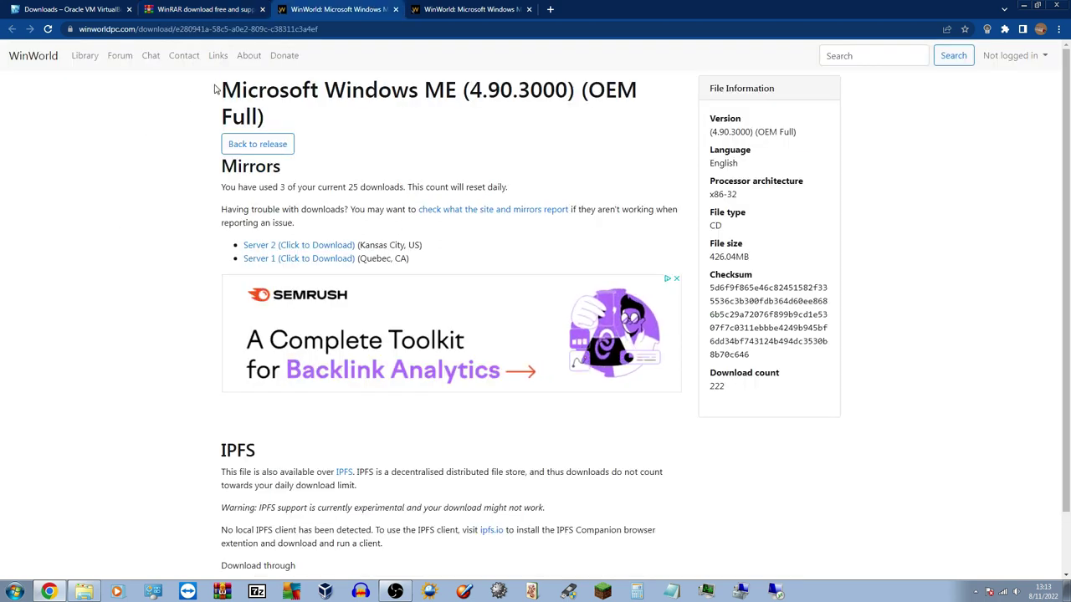
left_click_drag(215, 89, 639, 88)
left_click(393, 95)
Check the Windows ME Boot Disk page's 3½ Floppy file type, then bring up VirtualBox Manager
key("ctrl+Tab")
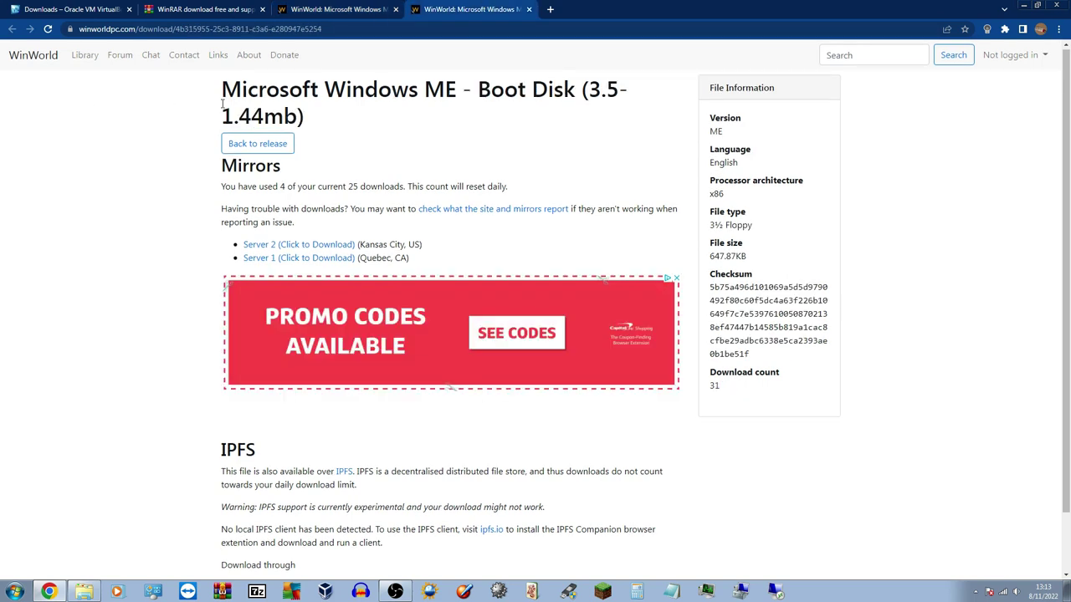
left_click_drag(629, 90, 503, 84)
left_click(502, 81)
left_click_drag(712, 221, 791, 227)
left_click(839, 168)
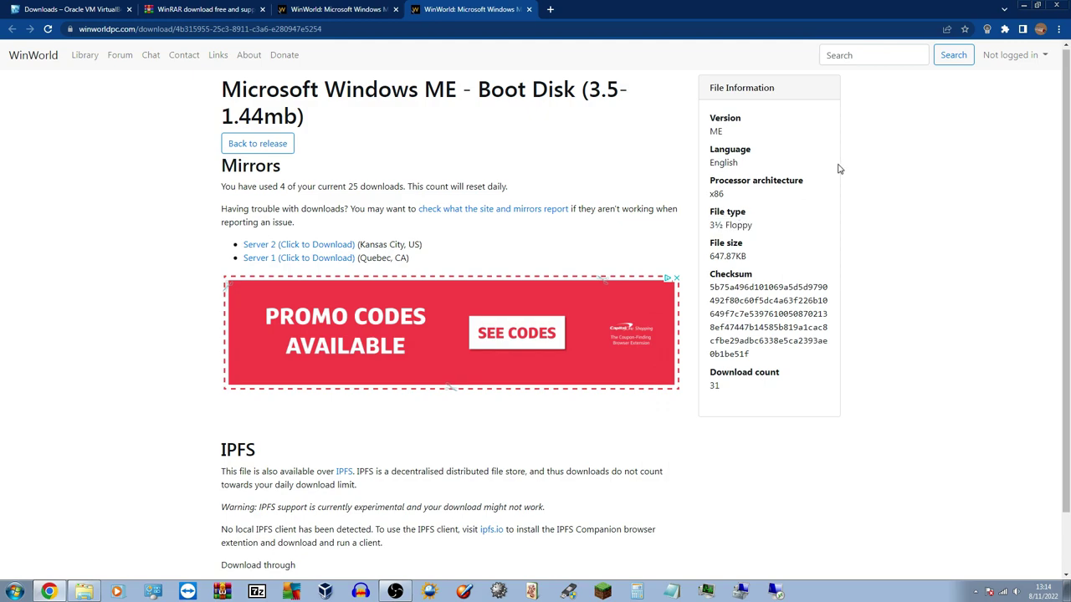
left_click(1020, 6)
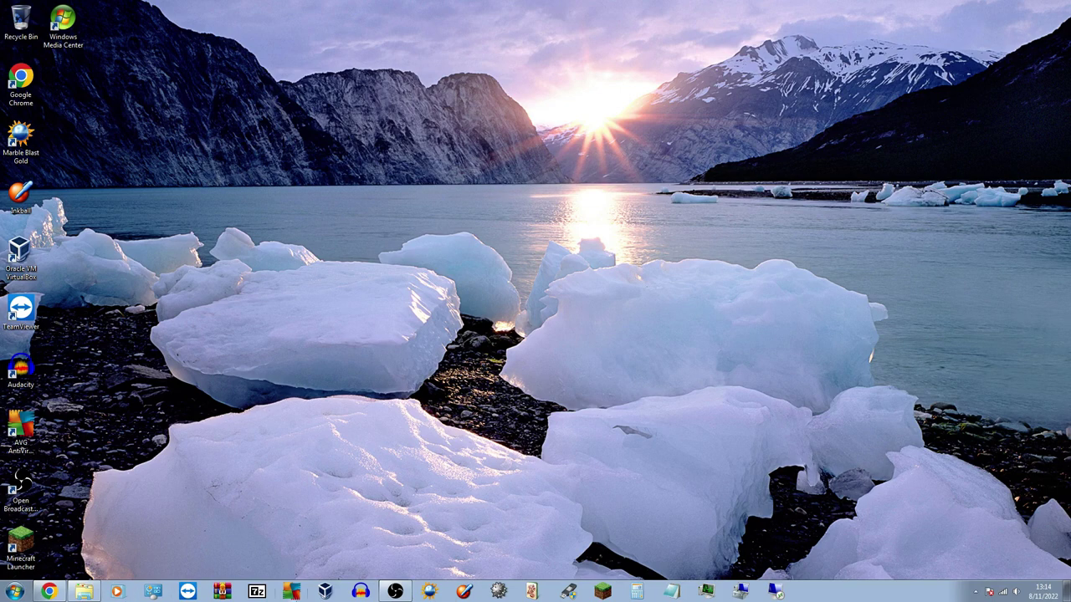
left_click(328, 592)
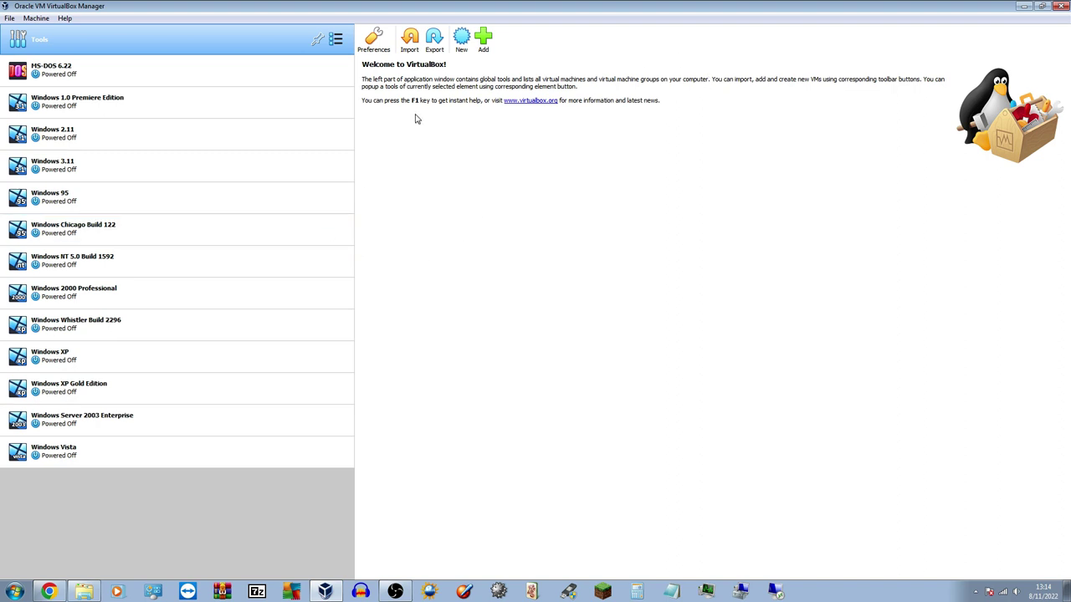
Start a new virtual machine named 'Windows ME' with version Windows ME
left_click(462, 39)
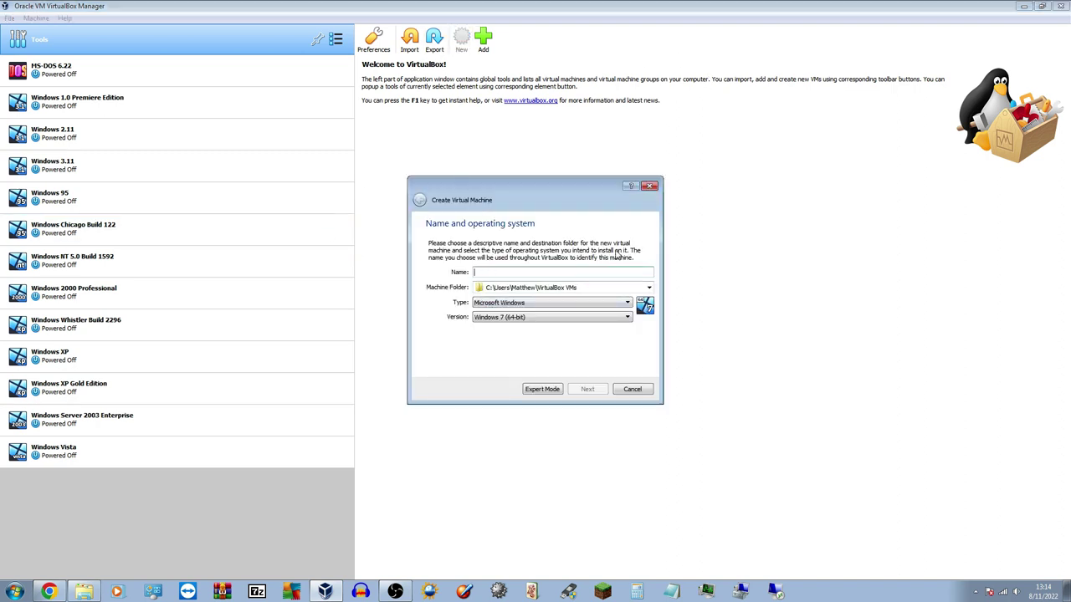
type("Windows ME")
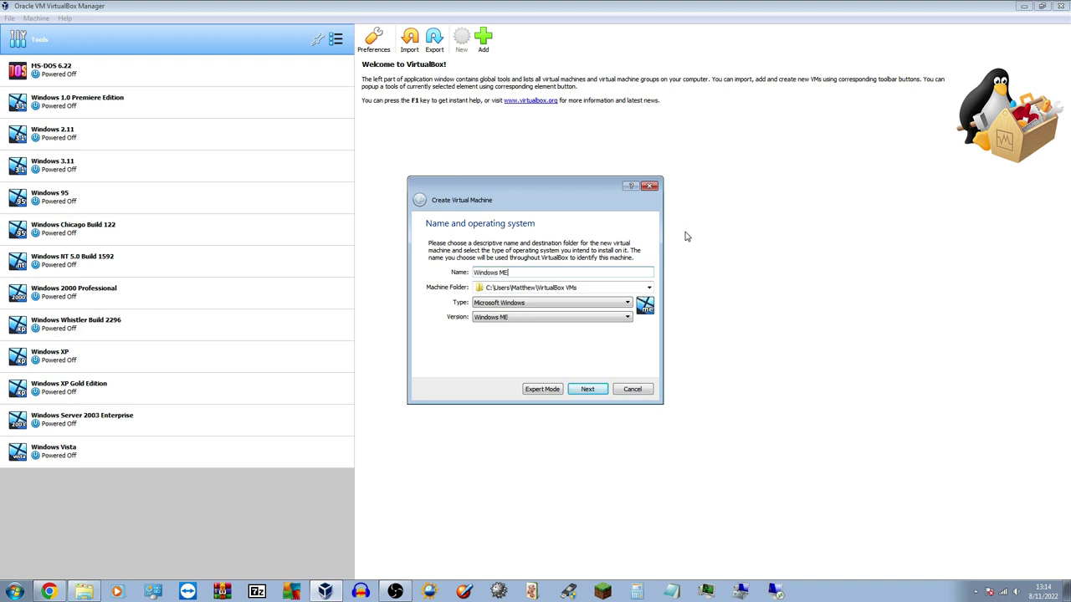
left_click(551, 318)
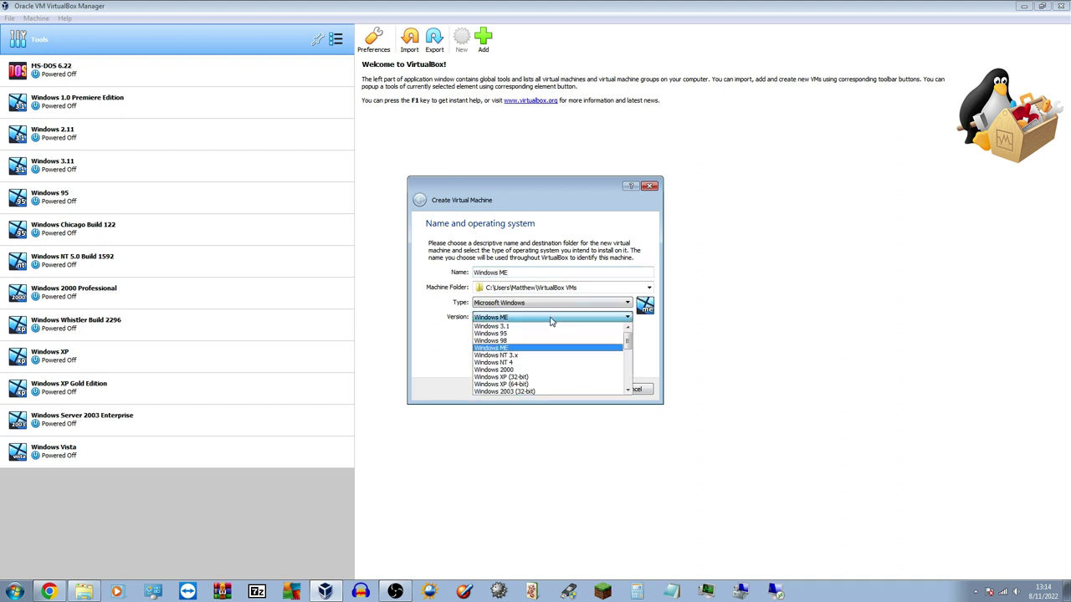
left_click(532, 352)
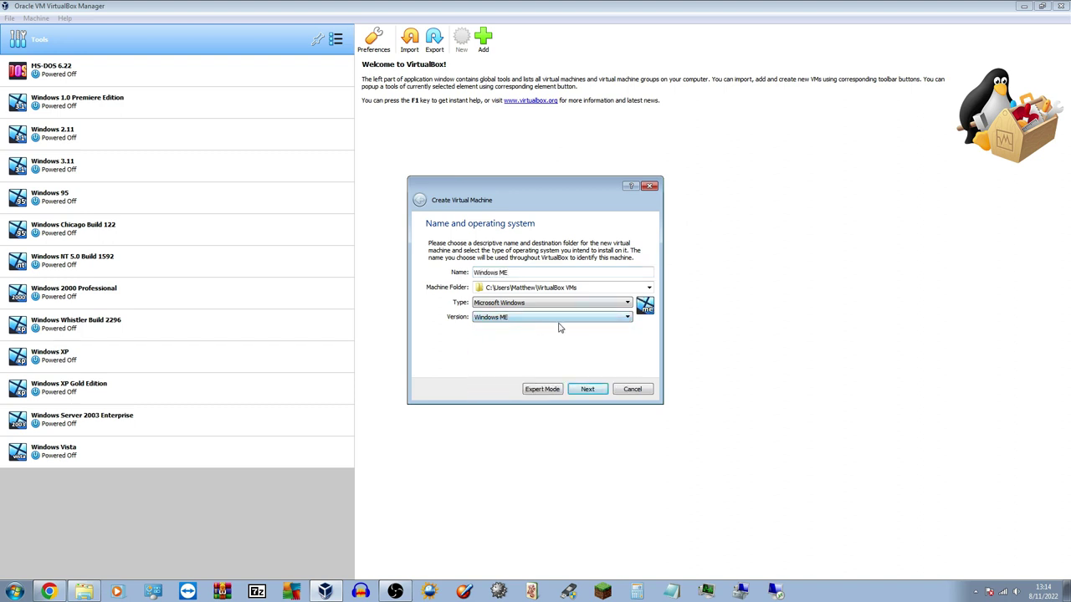
left_click(588, 389)
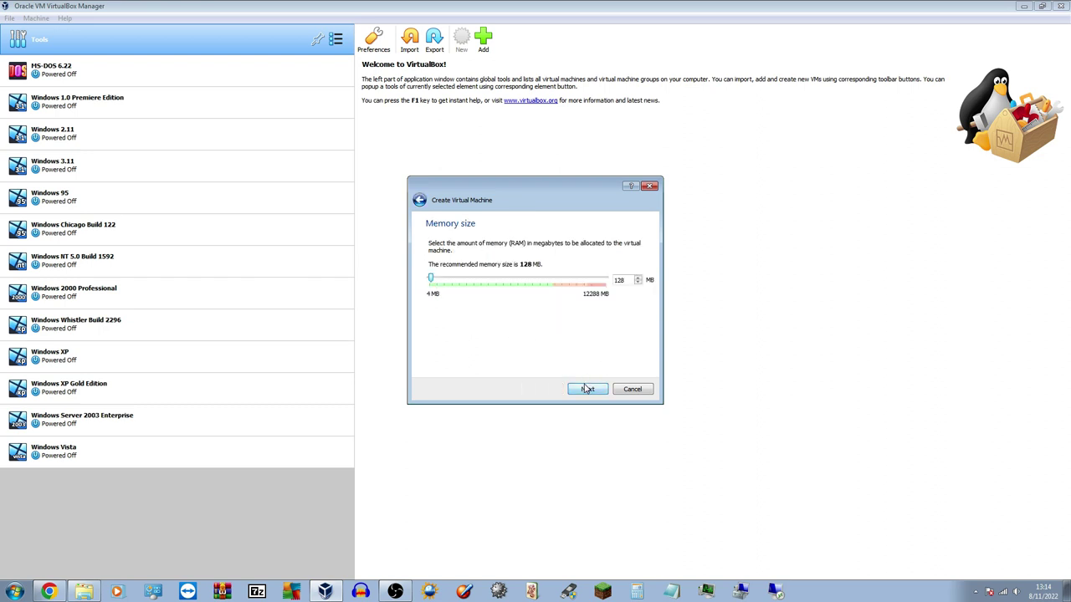
Raise the machine's memory from 128 MB to 256 MB
double_click(621, 279)
left_click_drag(625, 279, 601, 284)
type("256")
left_click(587, 389)
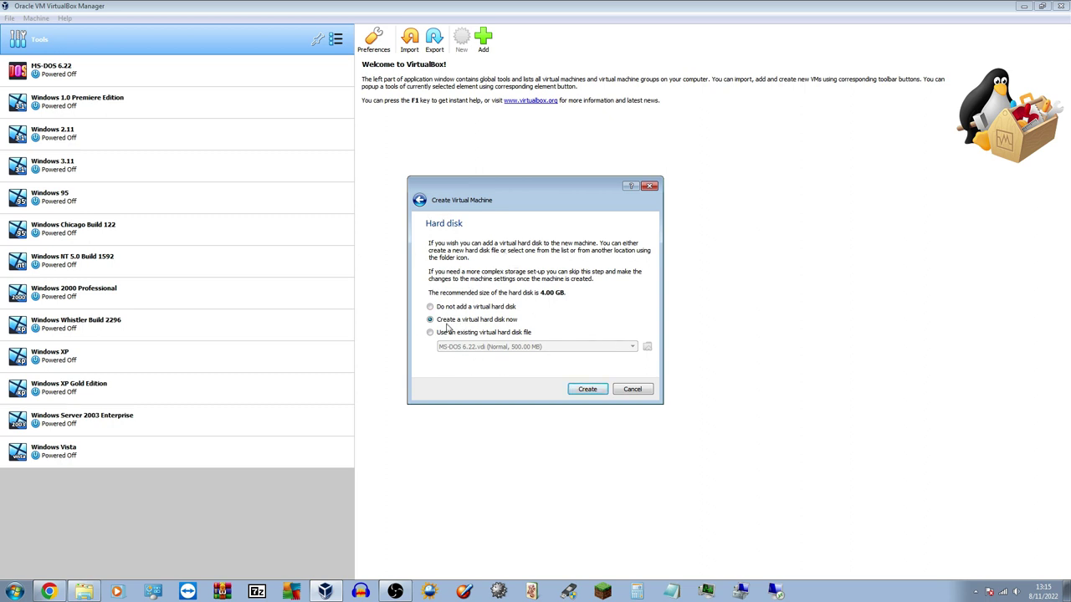
Create a new dynamically allocated VDI hard disk of 4.00 GB
left_click(588, 390)
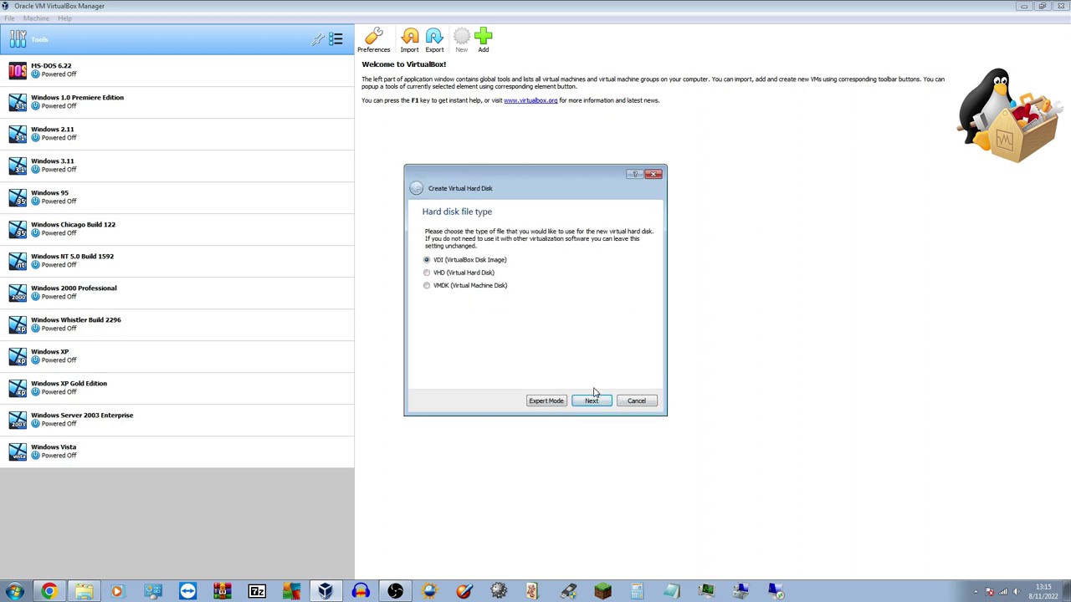
left_click(592, 395)
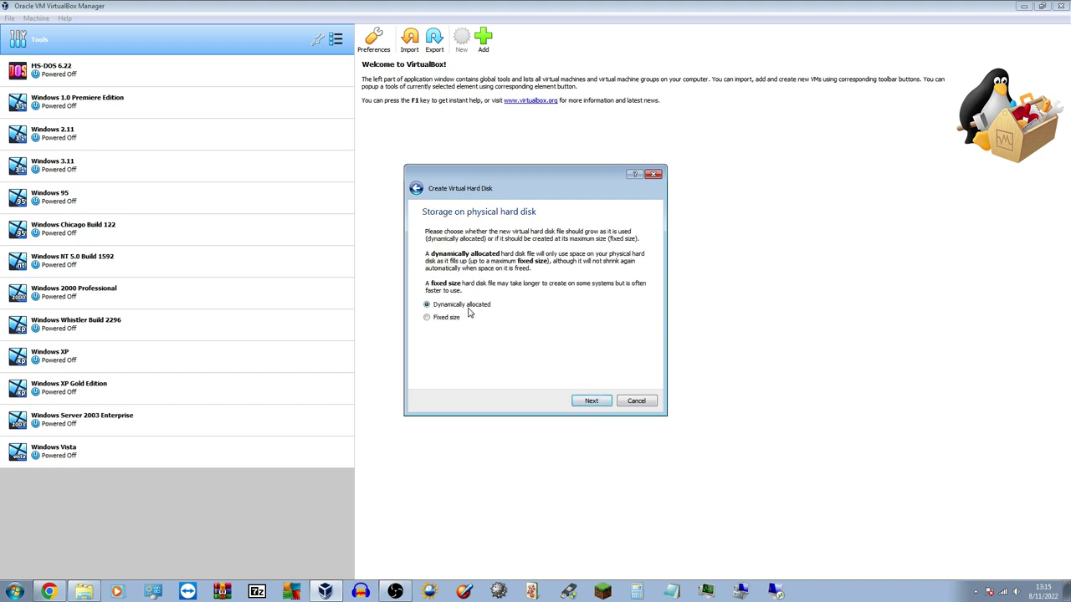
left_click(593, 405)
left_click(642, 292)
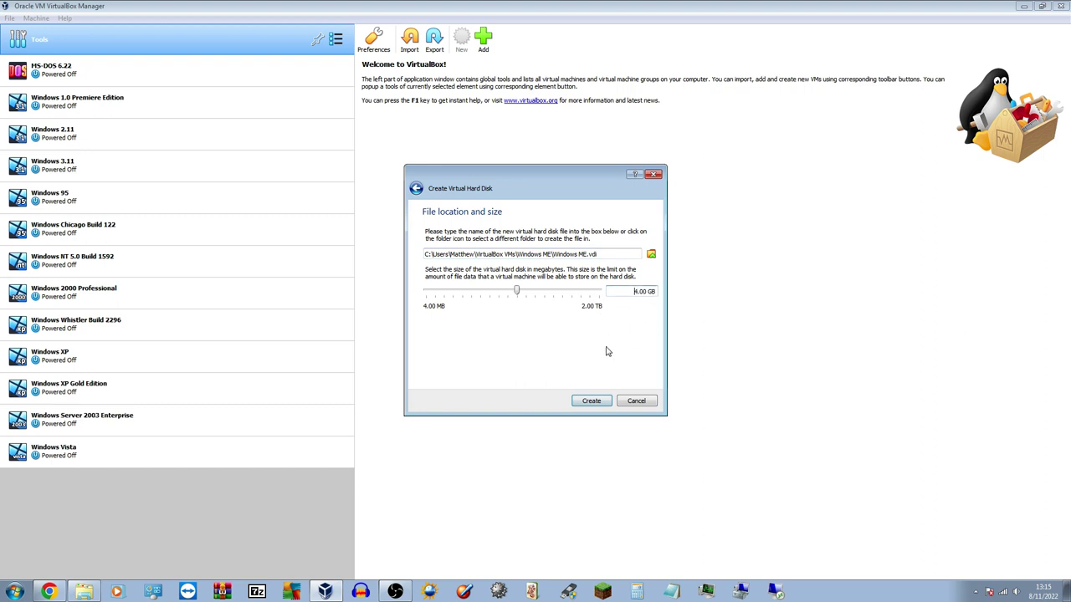
Save the disk file into a new 'Windows ME' folder on Virtual Machines (G:)
left_click(651, 253)
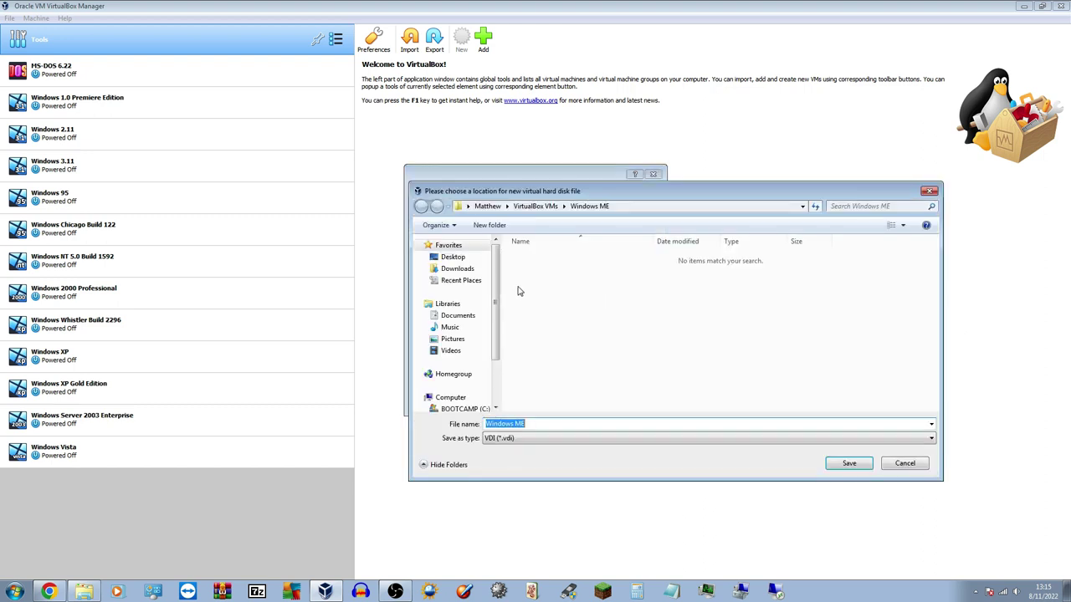
scroll(499, 289, "down", 2)
left_click(465, 380)
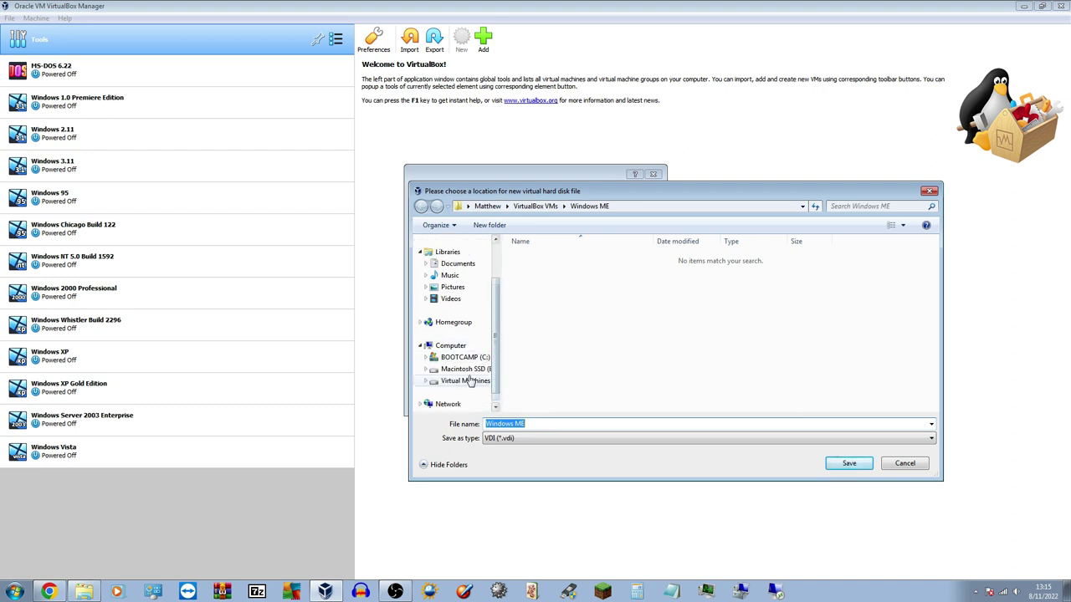
left_click(485, 228)
type("windows")
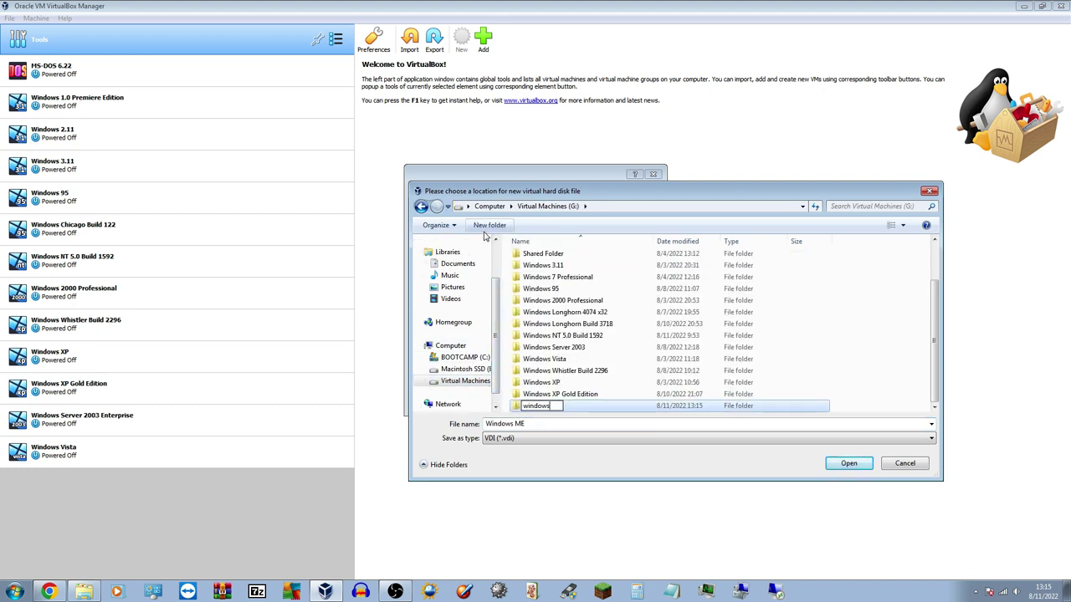
key("BackSpace")
key("BackSpace")
key("BackSpace")
key("BackSpace")
key("BackSpace")
key("BackSpace")
key("BackSpace")
type("Windows ME")
key("Return")
key("Return")
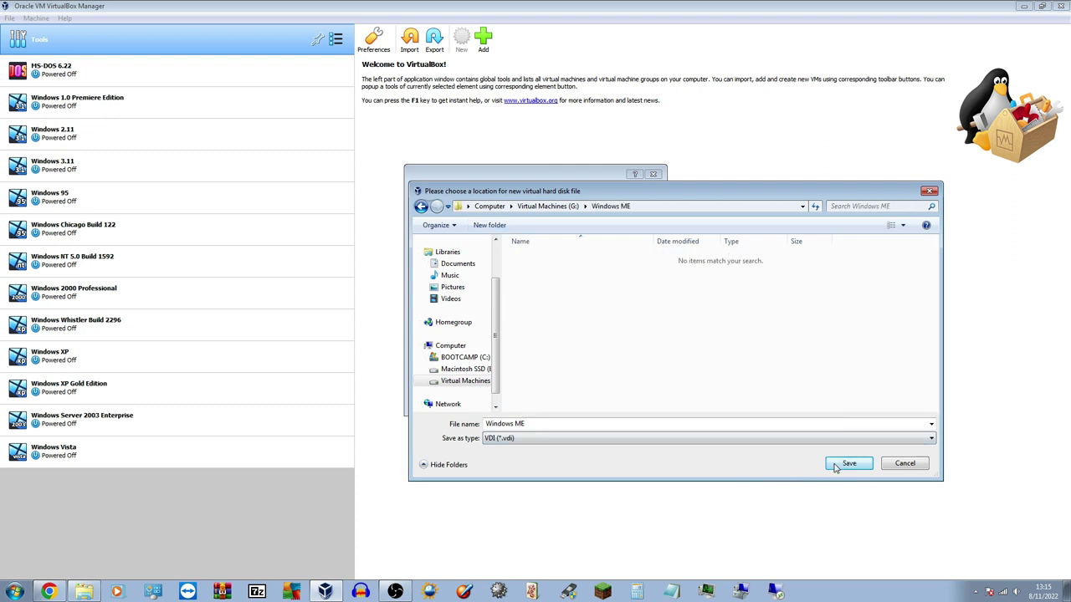
left_click(835, 467)
Create the Windows ME machine and drag it up the list to just above Windows XP
left_click(585, 401)
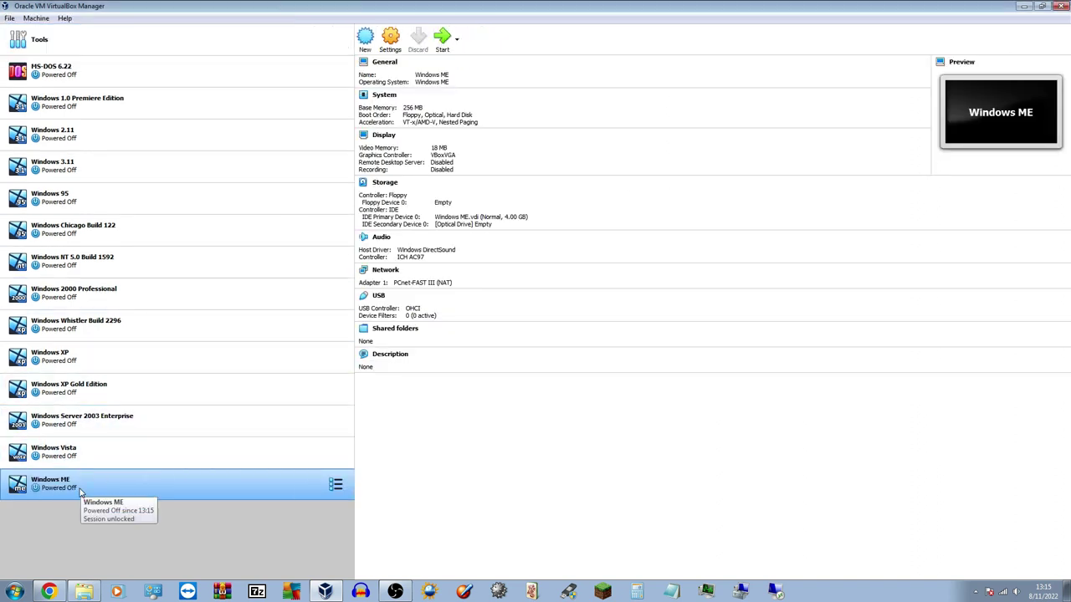
left_click_drag(80, 492, 92, 359)
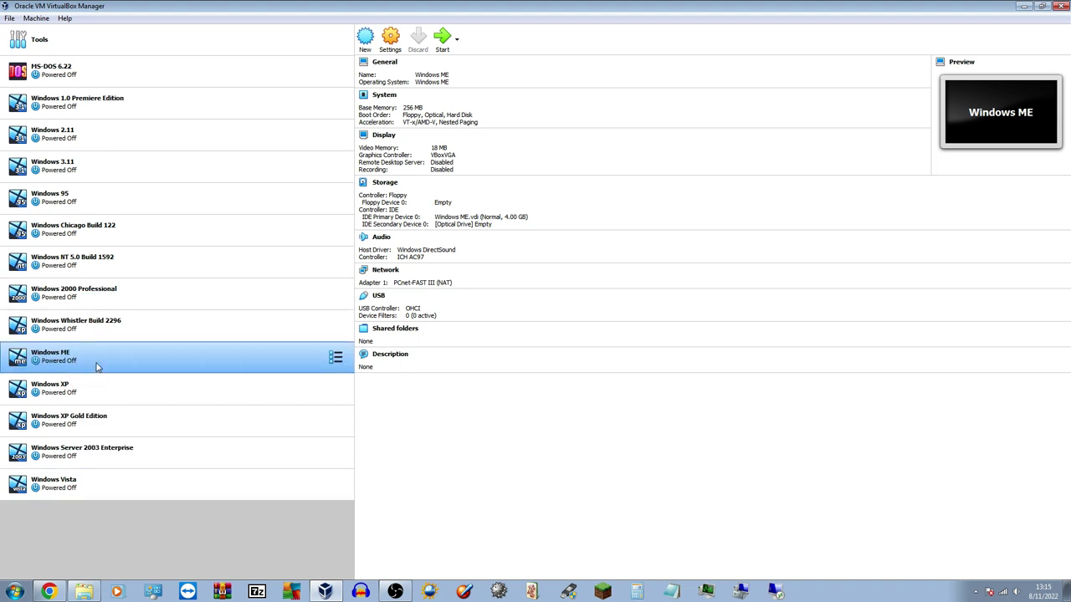
left_click_drag(97, 365, 75, 289)
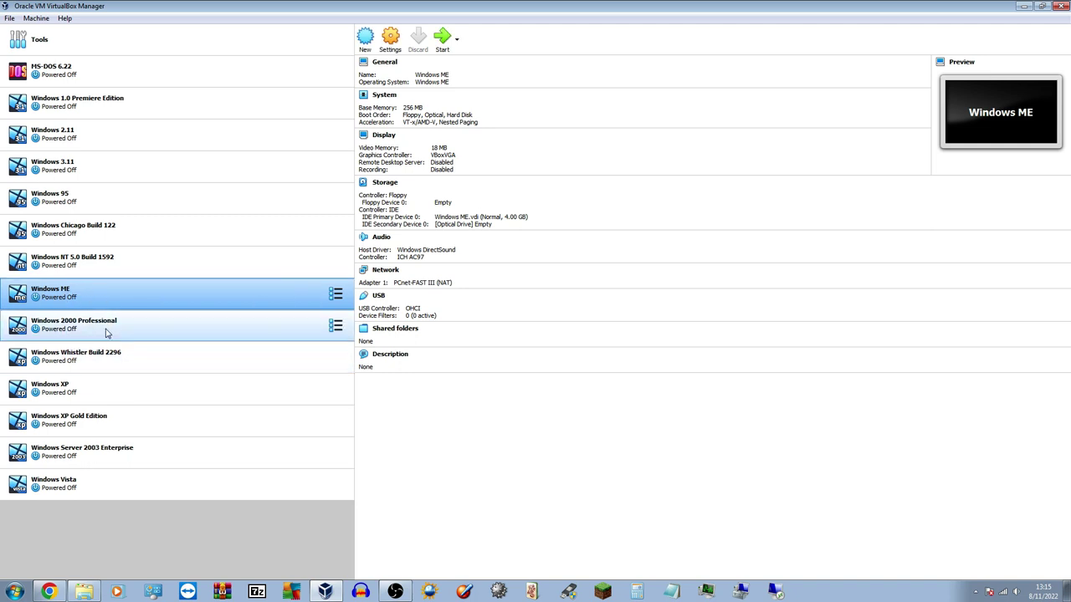
Open the Windows ME machine's settings and check the boot disk folder in ISO Files
left_click(392, 42)
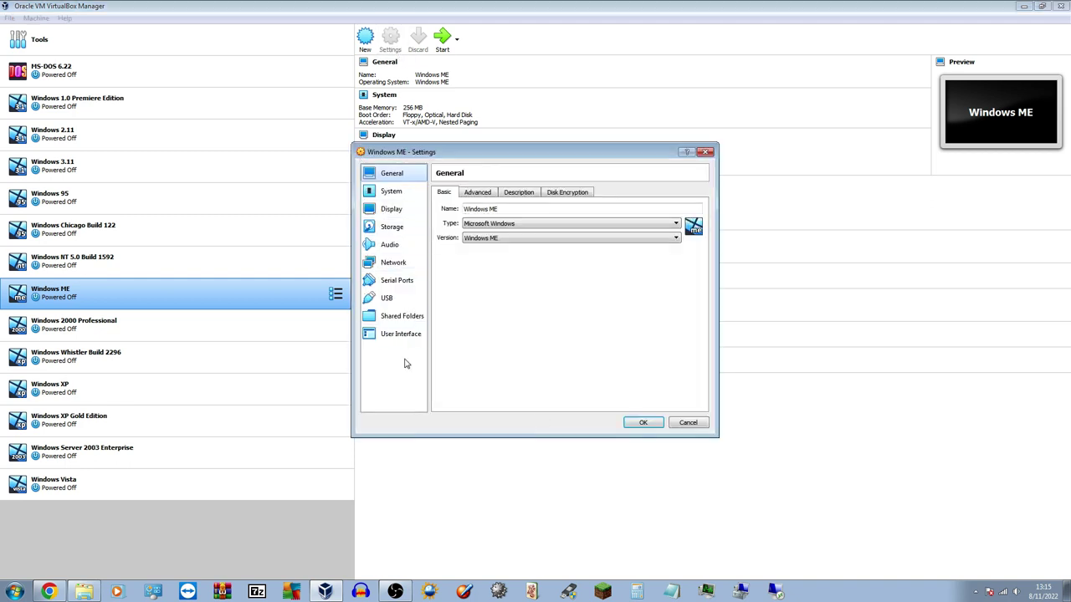
left_click(83, 592)
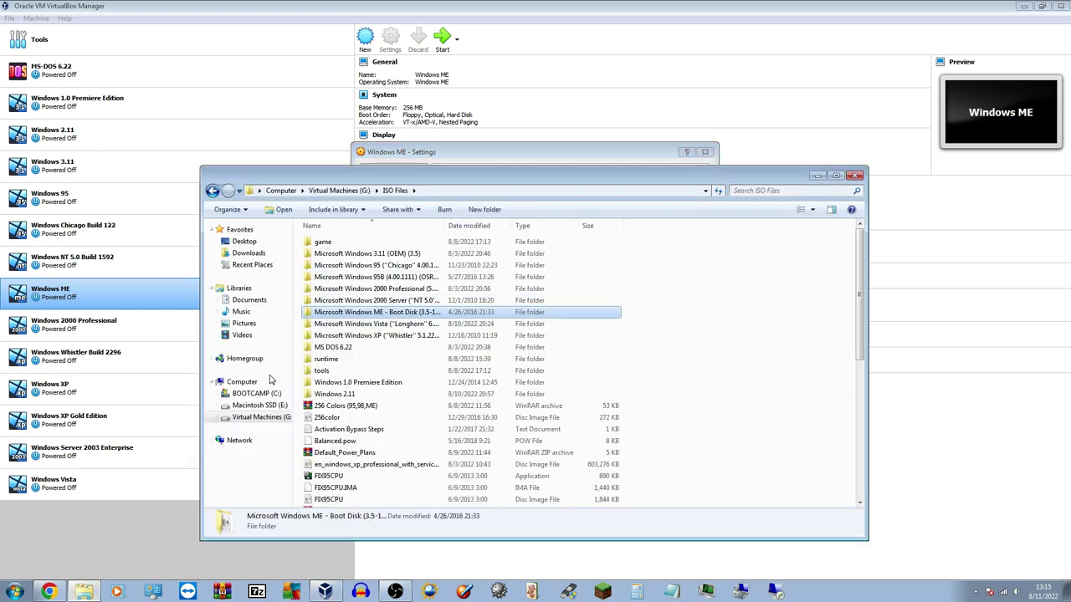
double_click(397, 313)
scroll(867, 327, "down", 2)
scroll(867, 327, "down", 6)
scroll(866, 326, "up", 8)
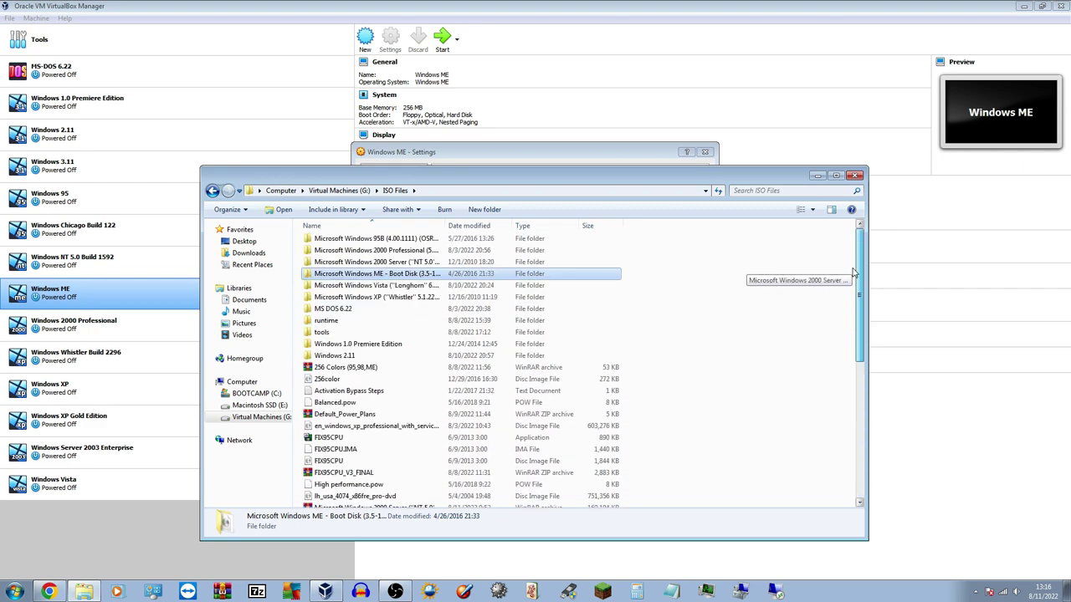
left_click(817, 176)
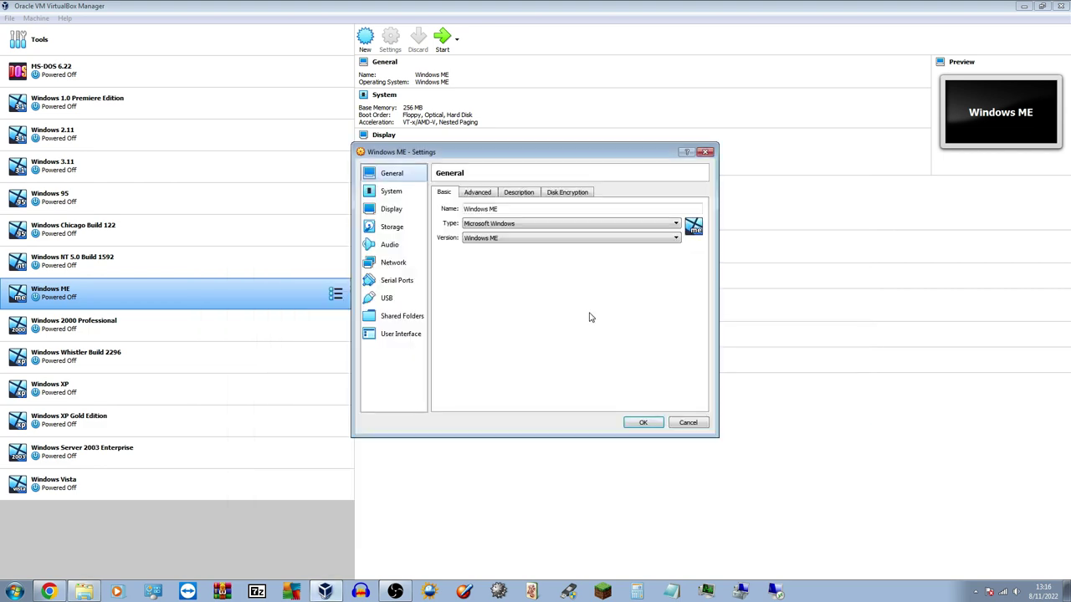
Attach the Microsoft Windows ME Setup Disk (OAK) image to the floppy drive in Storage
left_click(388, 229)
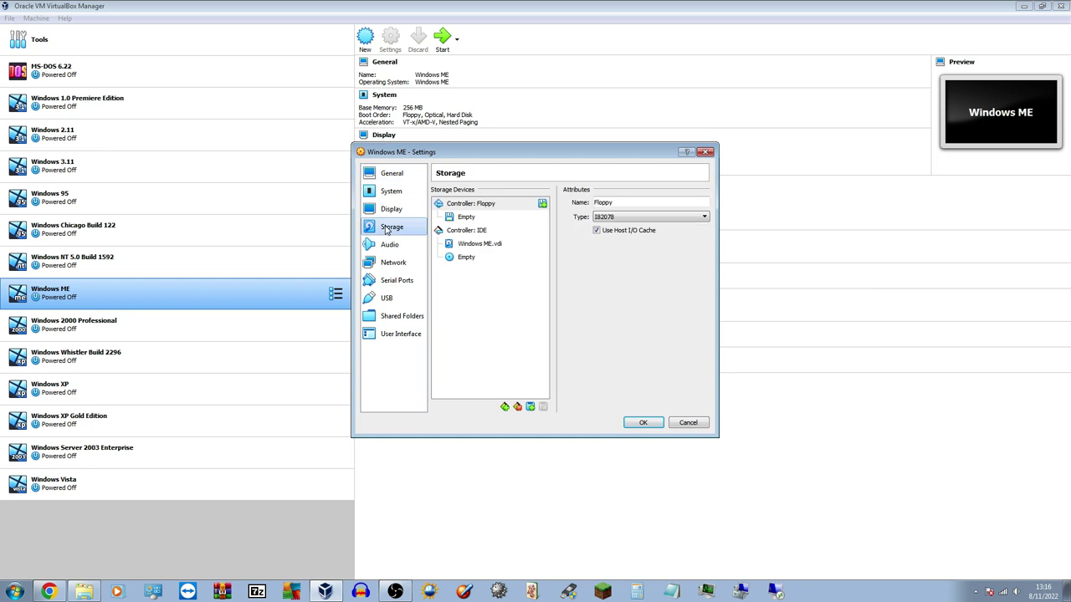
left_click(450, 220)
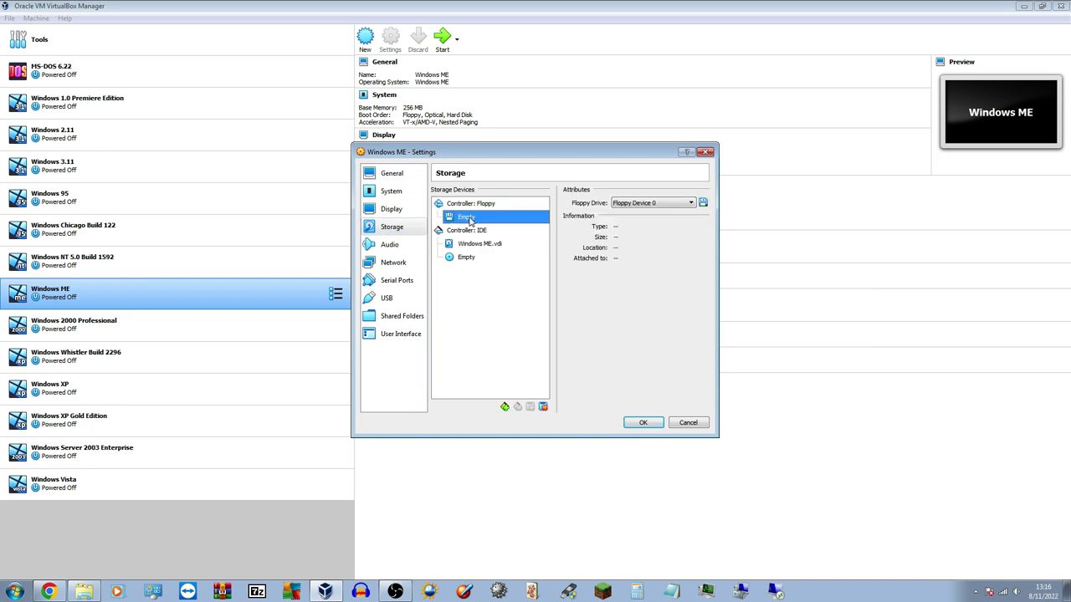
left_click(703, 203)
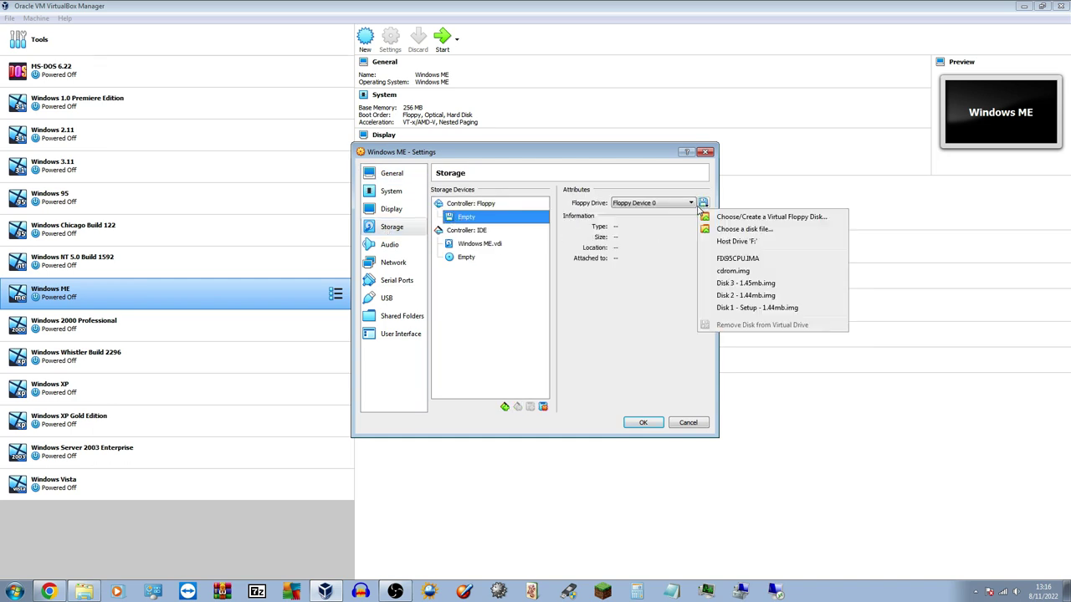
left_click(758, 231)
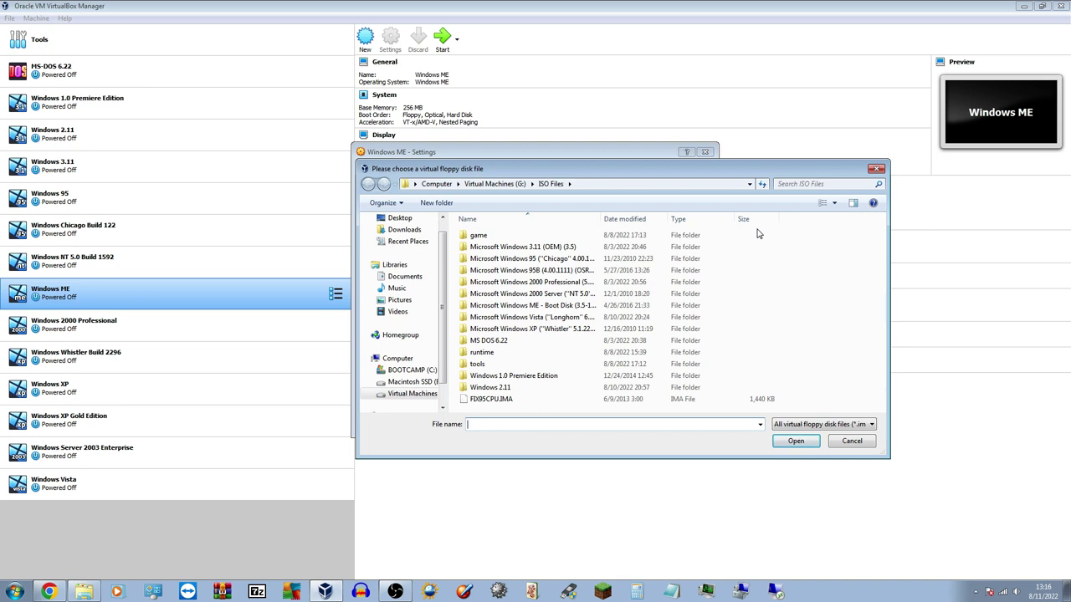
double_click(512, 307)
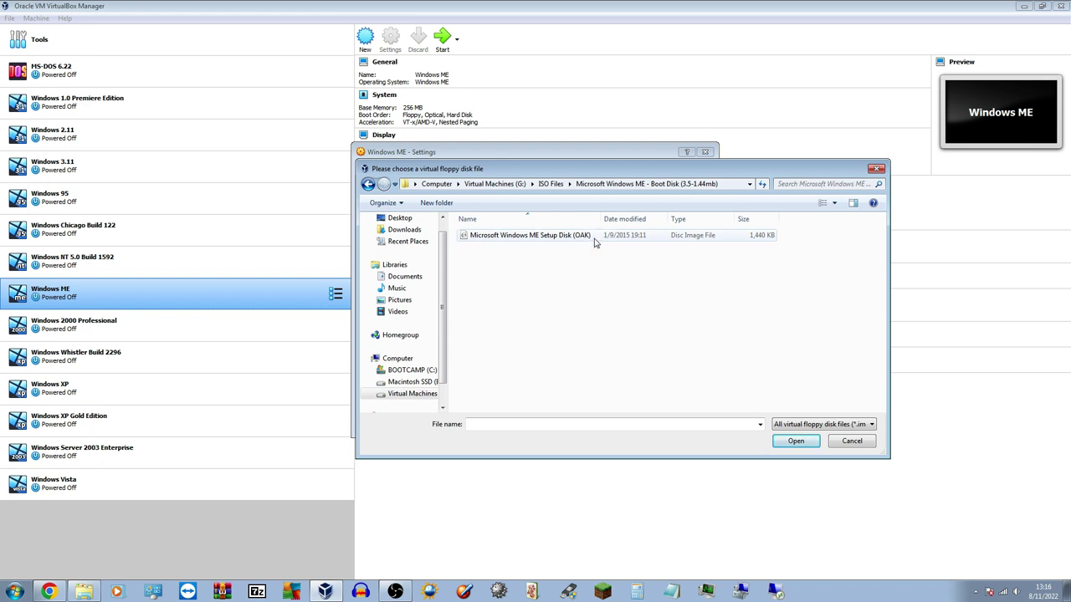
left_click(595, 240)
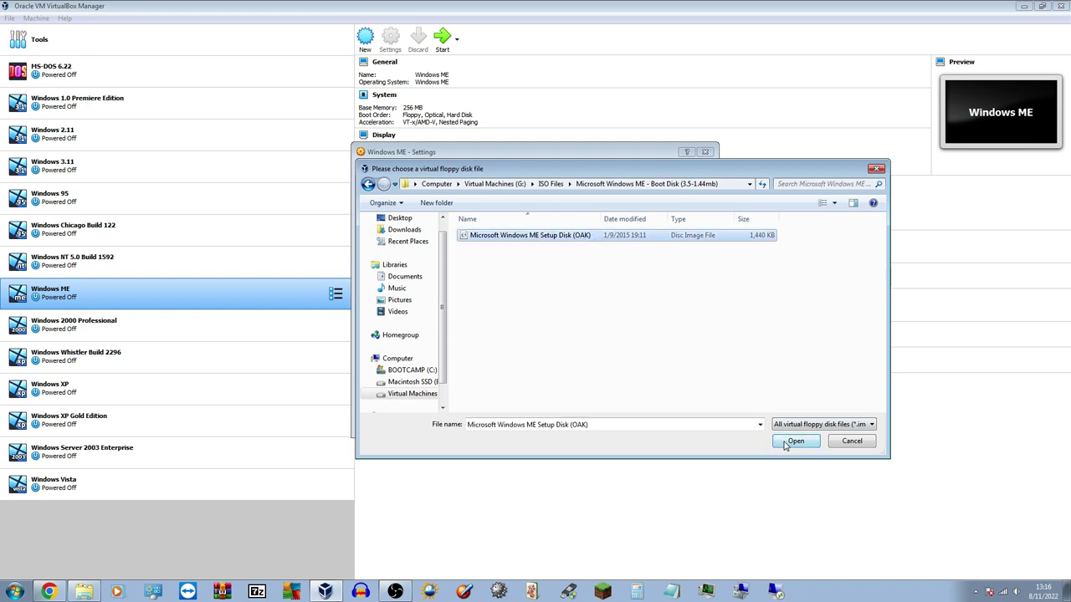
left_click(791, 441)
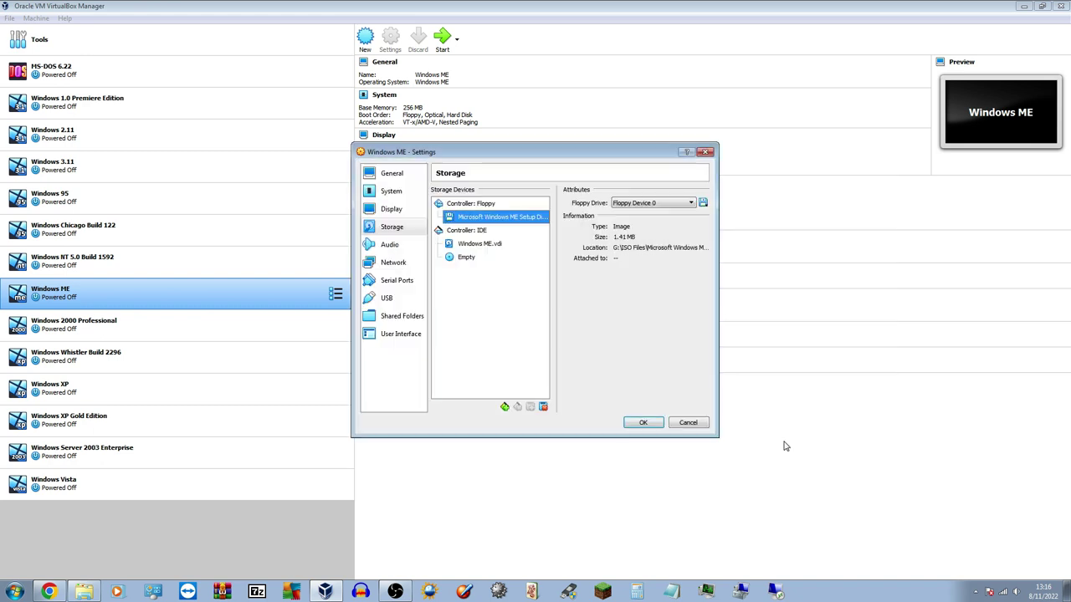
Begin choosing a disc image file for the empty optical drive
left_click(473, 259)
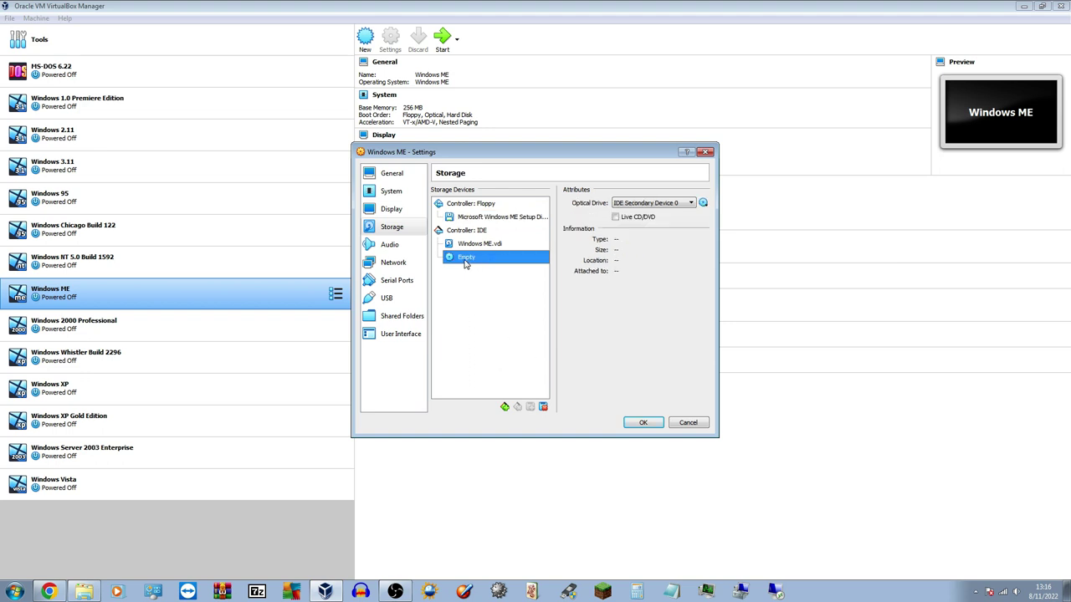
left_click(705, 205)
left_click(717, 230)
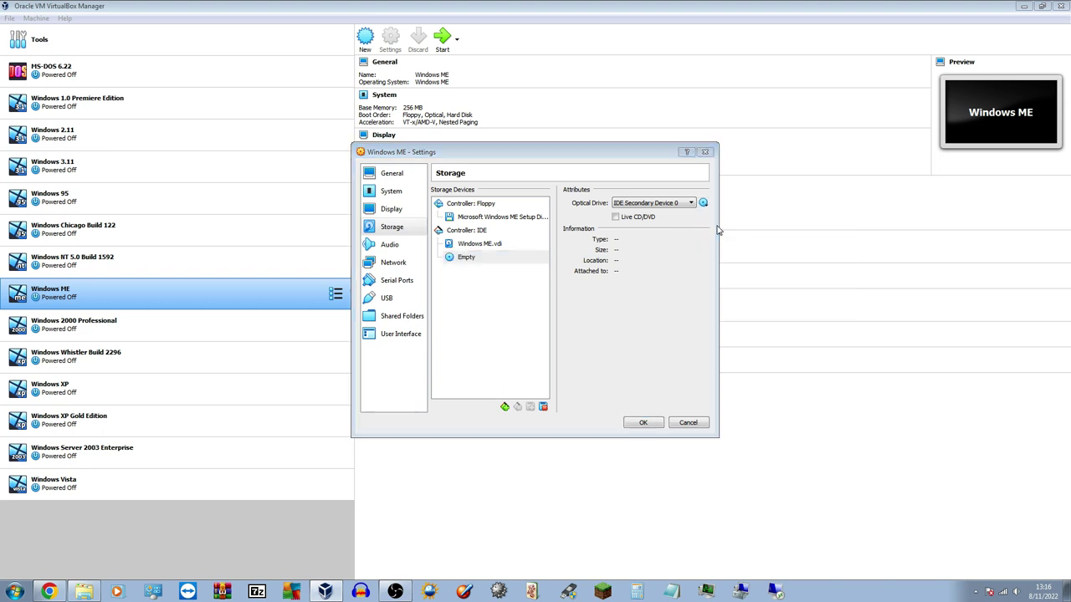
Load 'Windows Me (115 - OEM Full)' from ISO Files into the optical drive and save settings
left_click(513, 186)
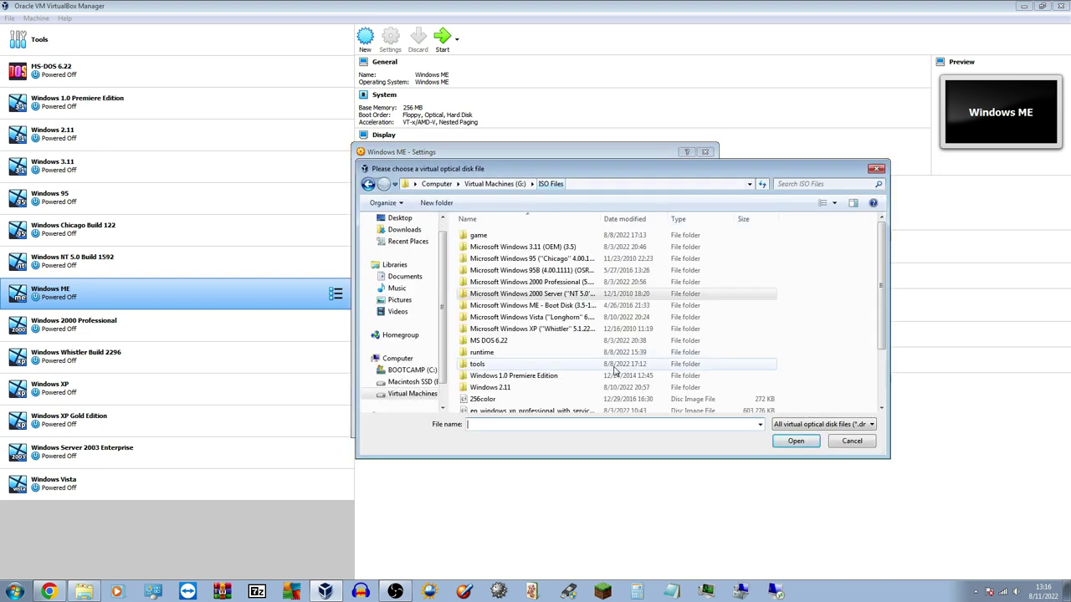
left_click_drag(881, 295, 886, 386)
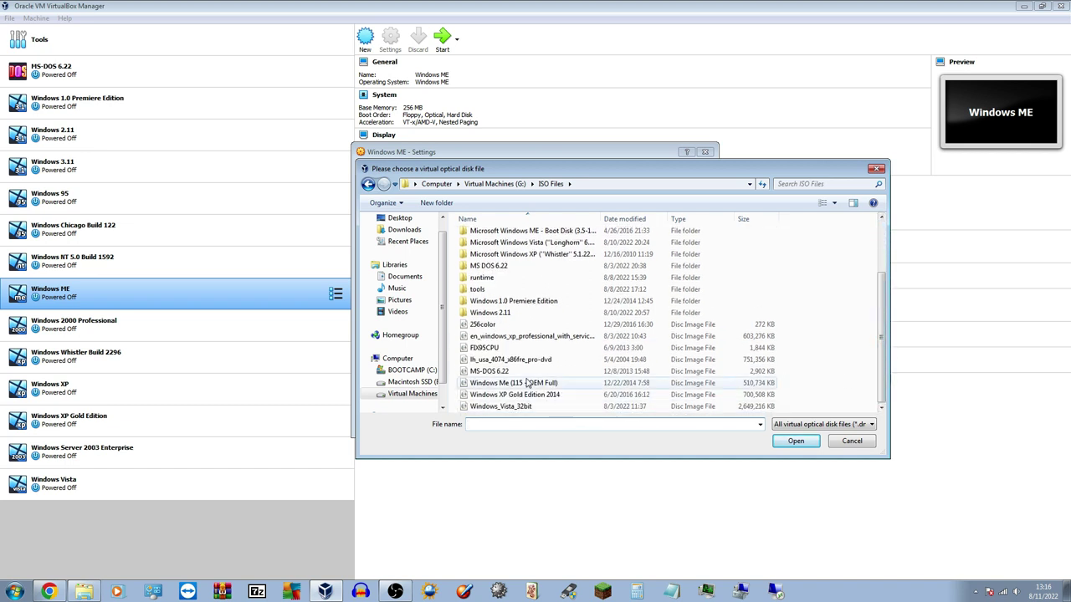
left_click(563, 385)
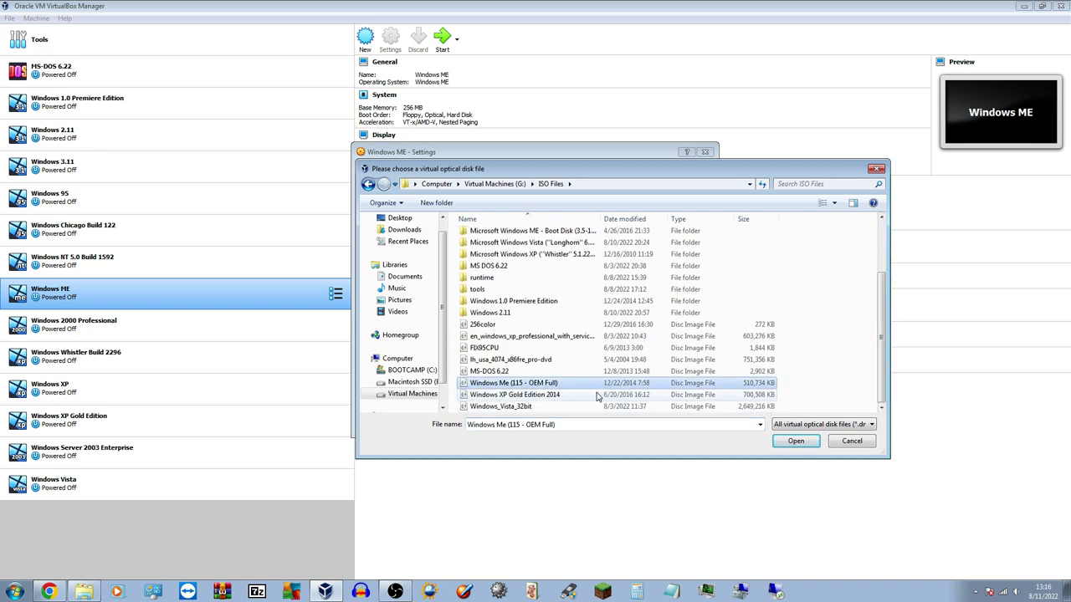
left_click(790, 442)
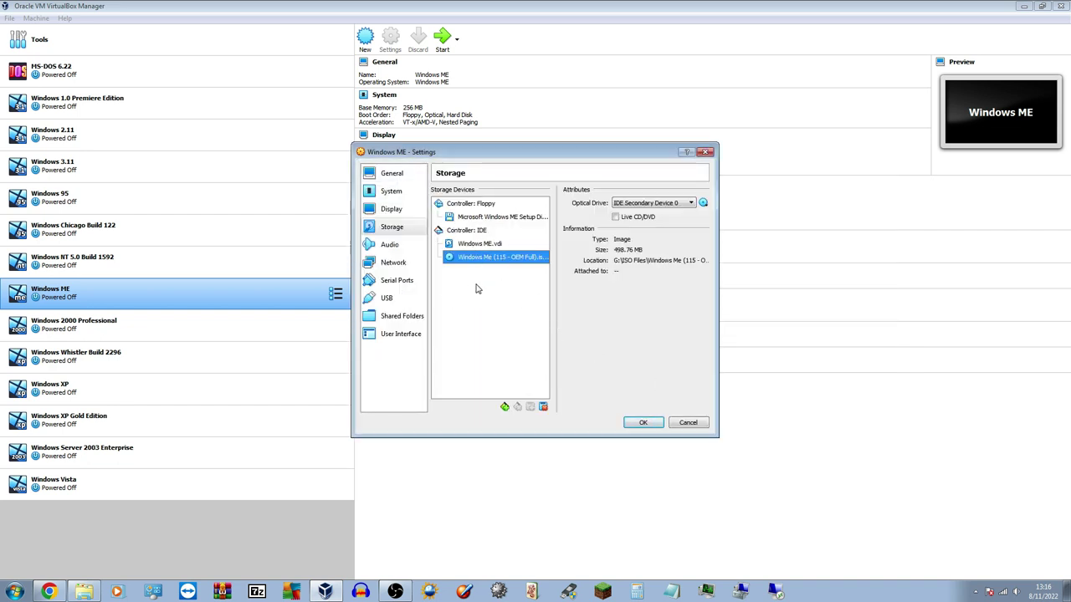
left_click(643, 424)
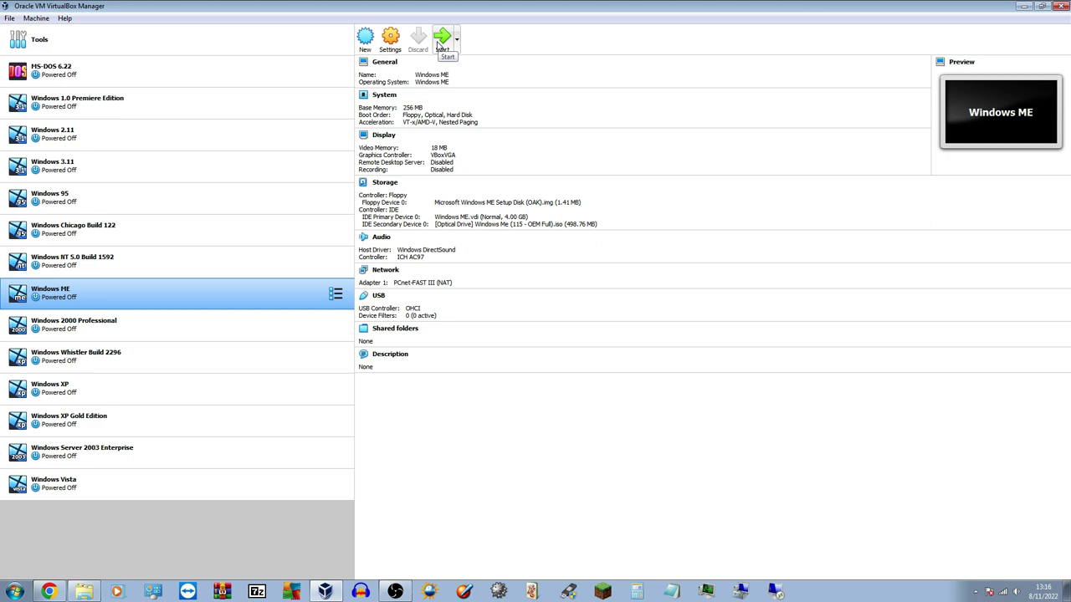
Start the Windows ME virtual machine and minimize the VirtualBox Manager
left_click(441, 43)
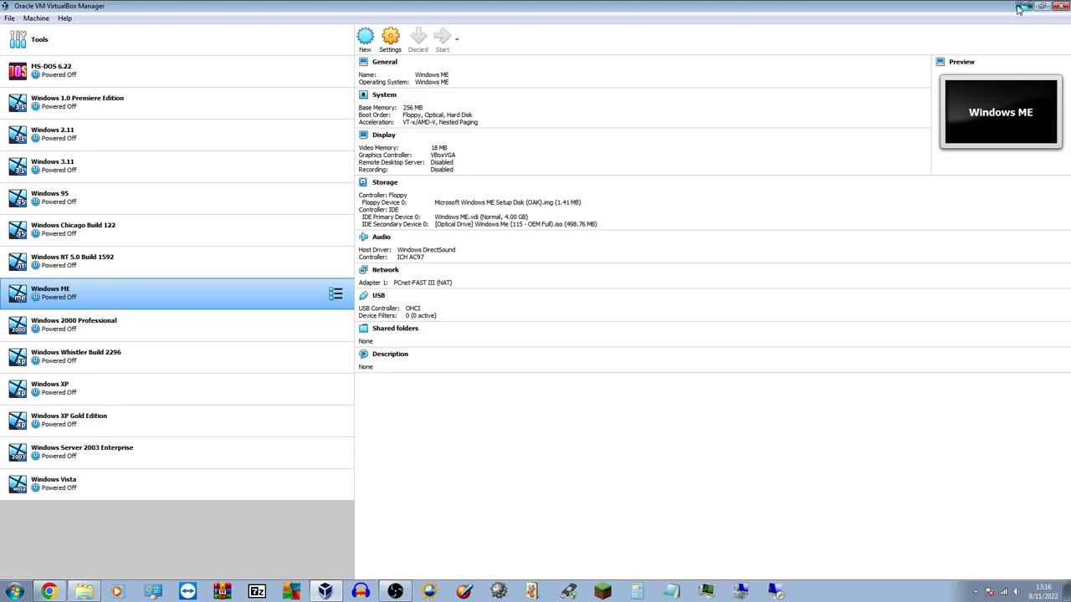
left_click(1023, 7)
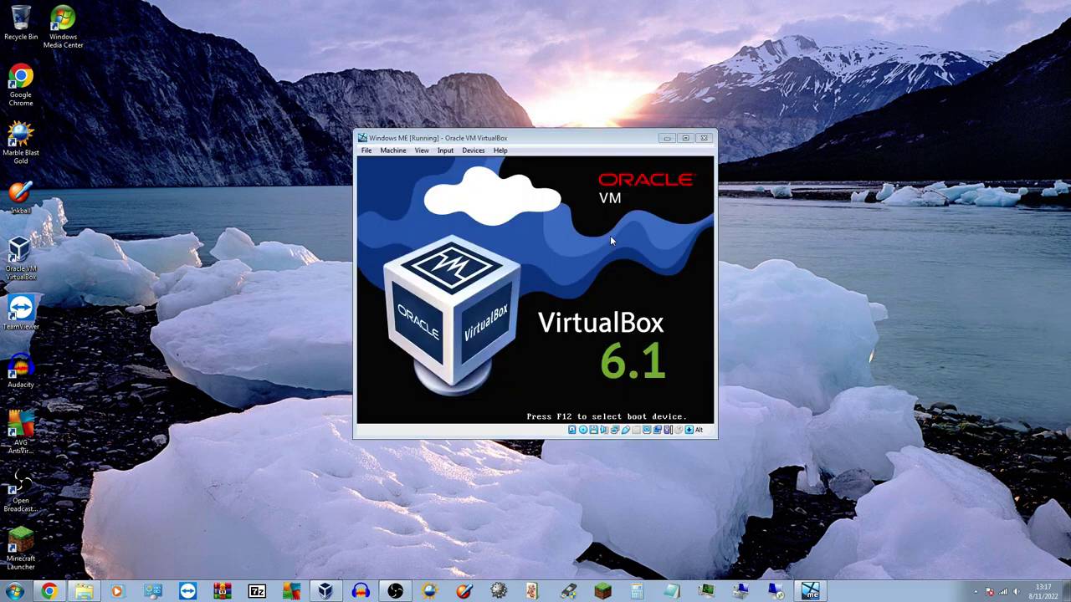
left_click_drag(559, 143, 558, 147)
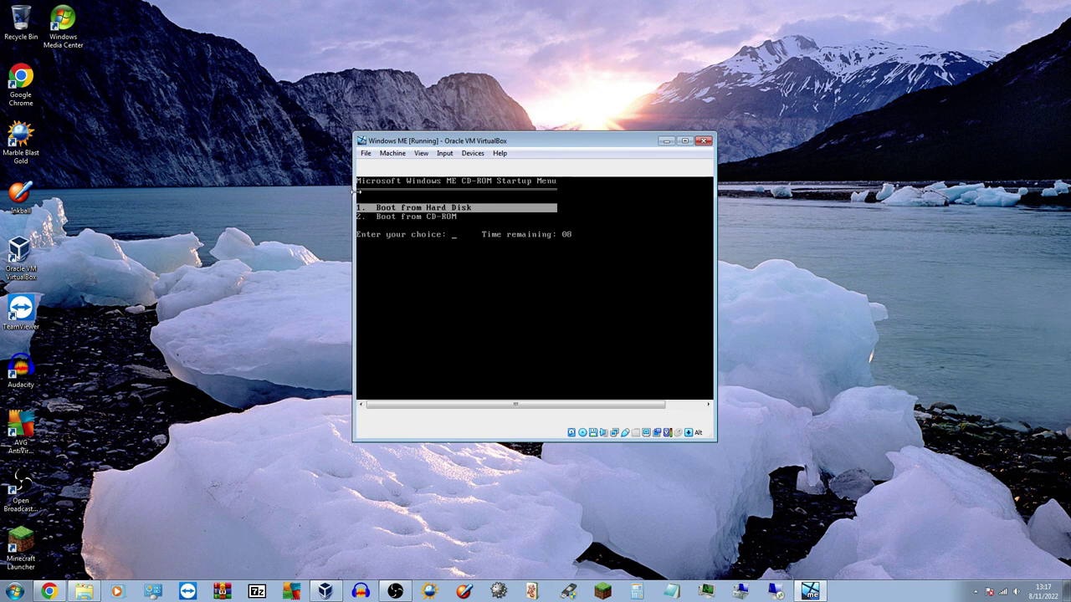
Stop the countdown, choose Boot from CD-ROM, and adjust the VM window size
key("Up")
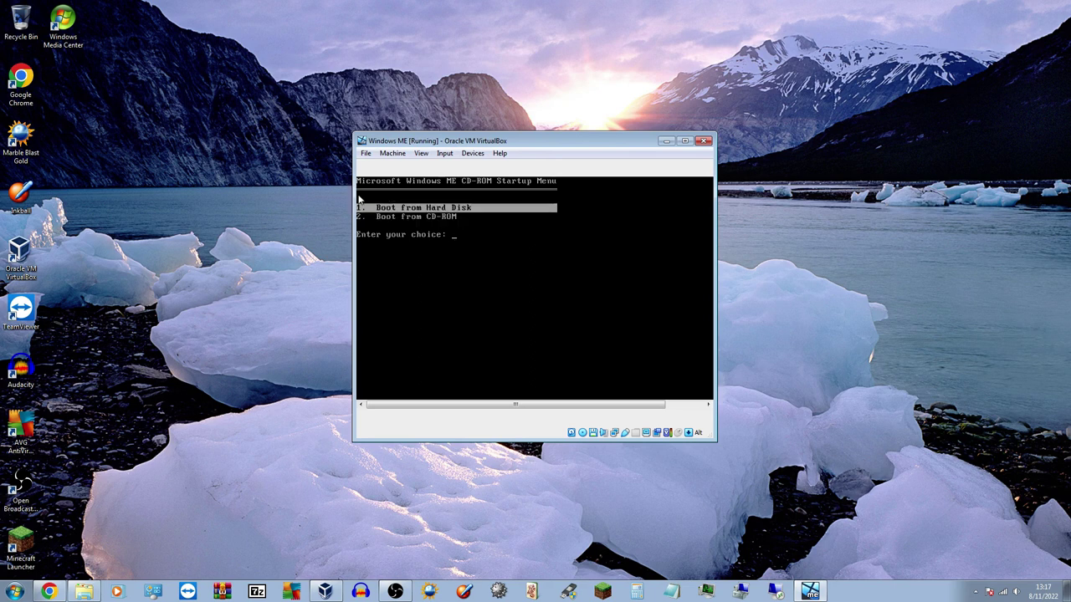
key("Down")
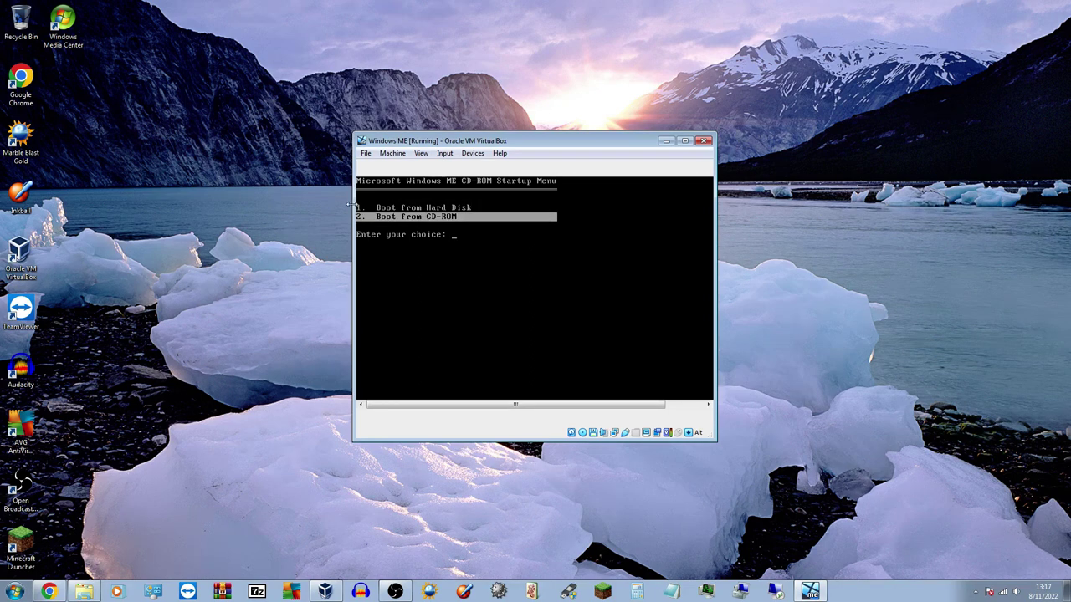
left_click_drag(352, 209, 288, 214)
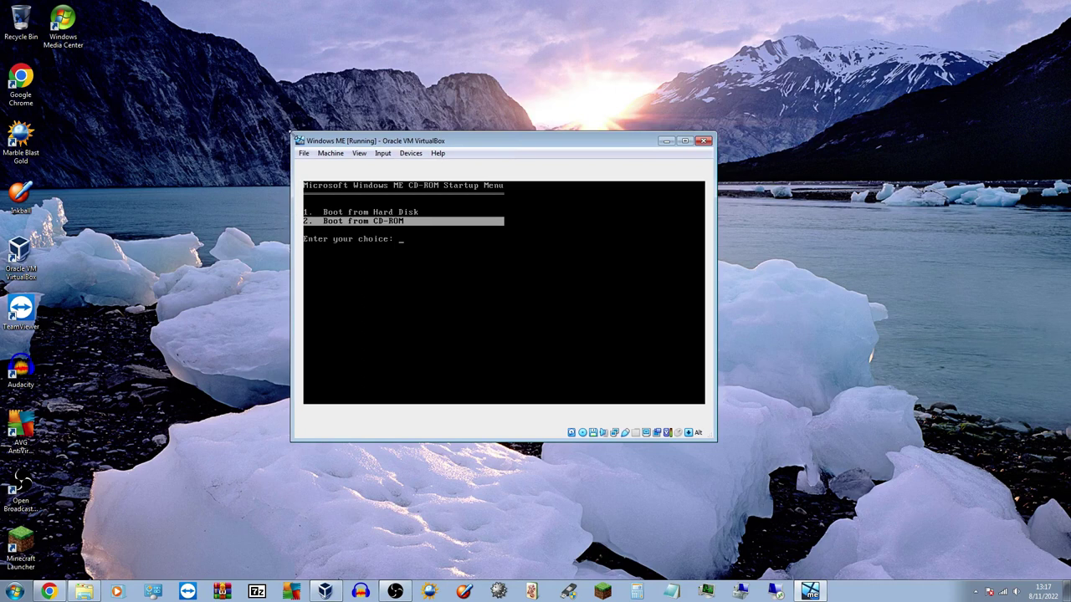
left_click_drag(291, 134, 306, 173)
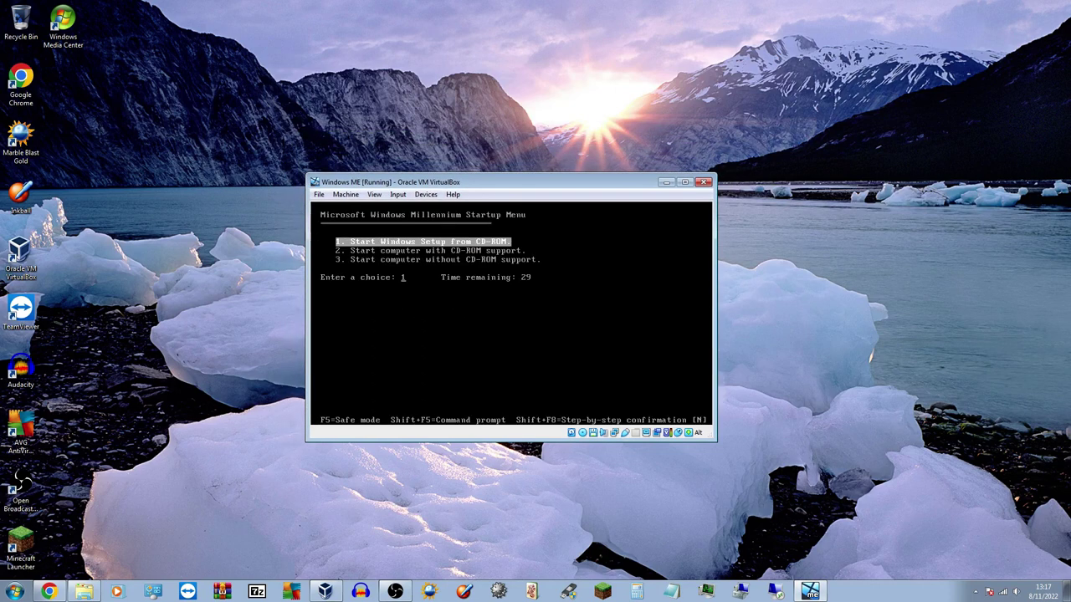
Launch Setup from CD-ROM, configure unallocated space without large disk support, and restart
key("Down")
key("Down")
key("Up")
key("Up")
key("Return")
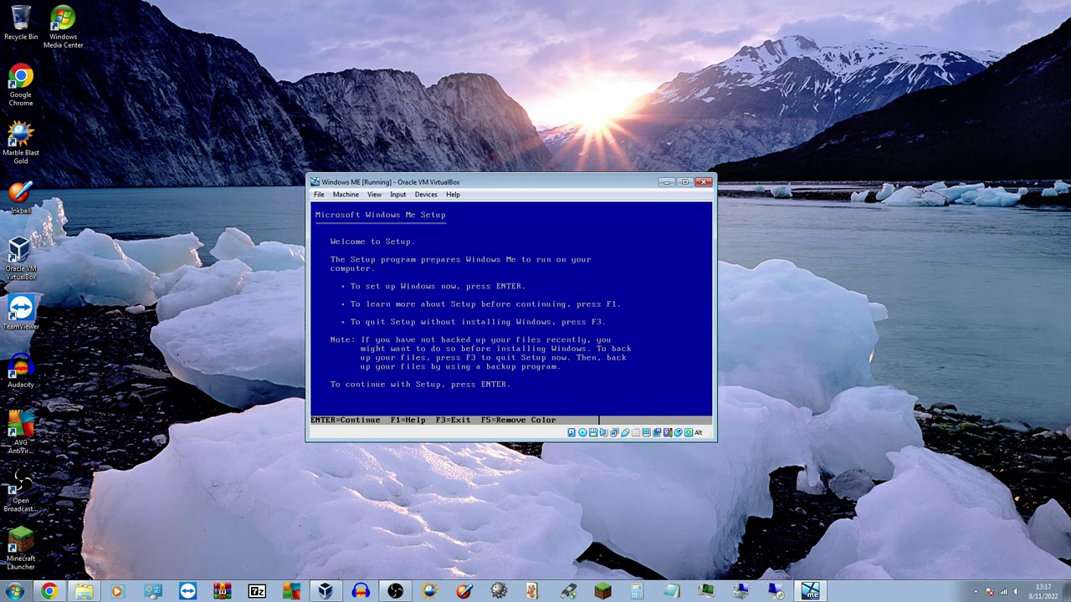
key("Return")
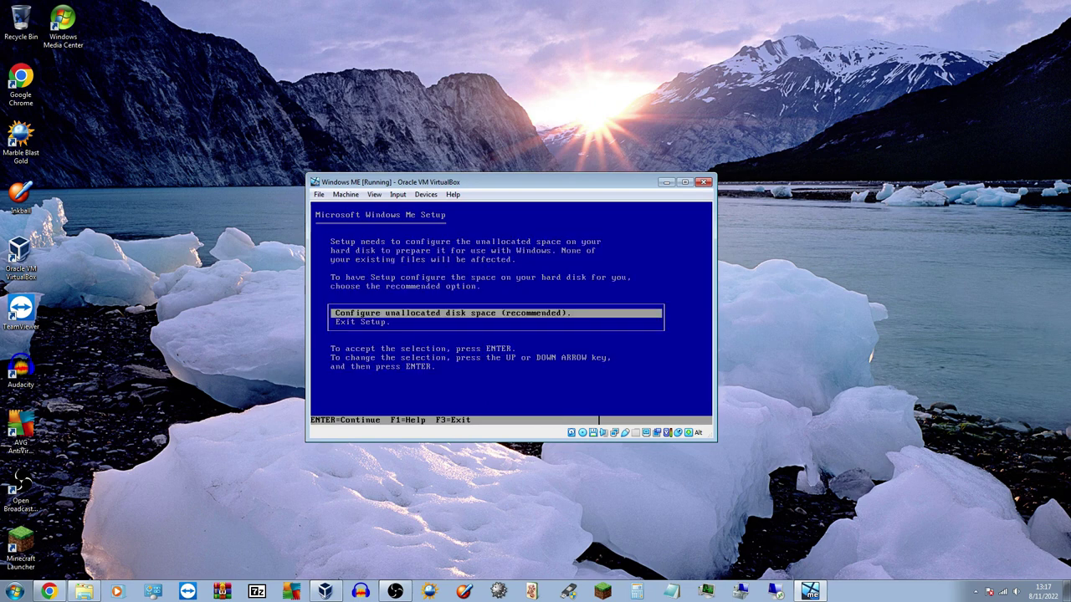
key("Return")
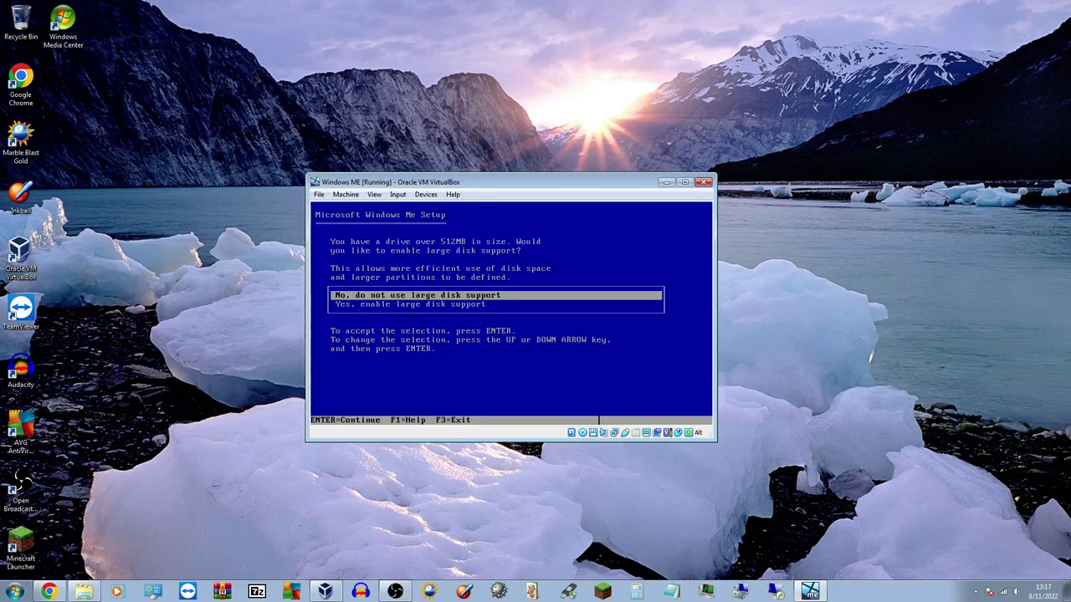
key("Return")
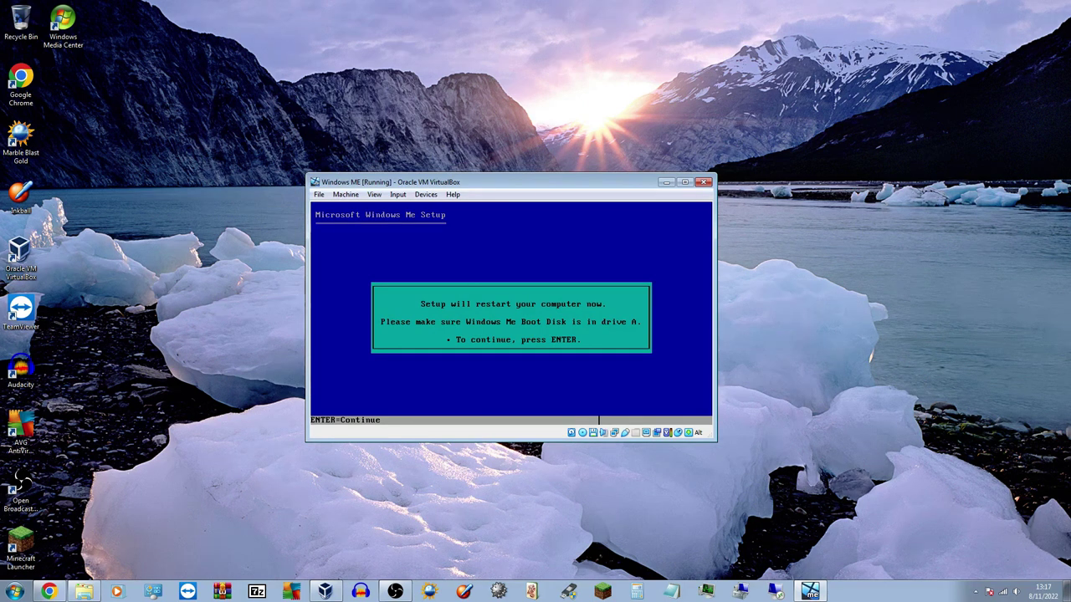
key("Return")
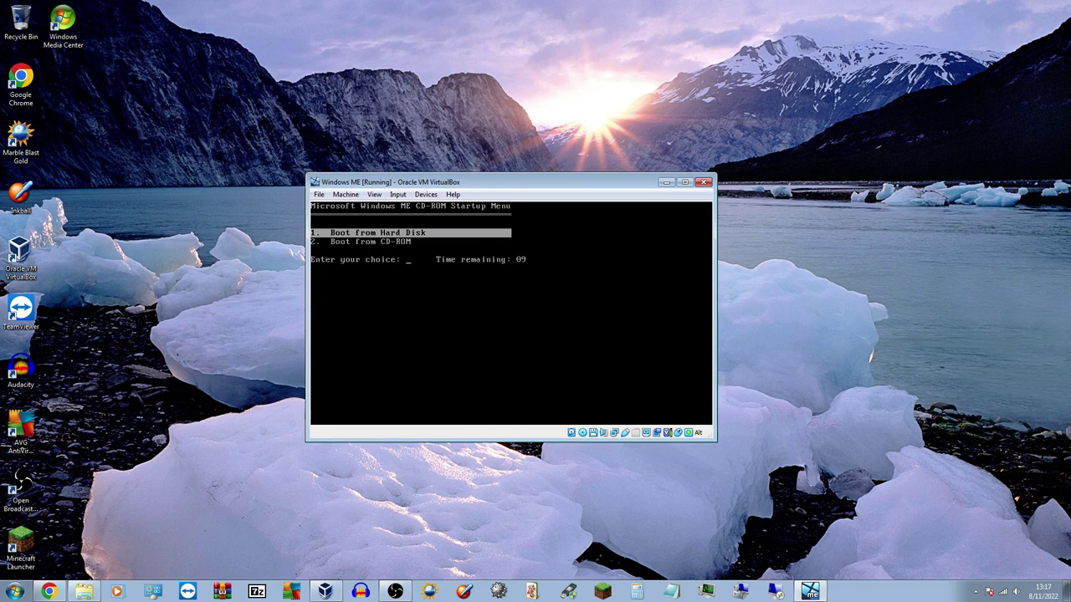
Boot from CD-ROM, accept startup option 1, and continue past the routine system check
key("Down")
key("Up")
key("Down")
key("Return")
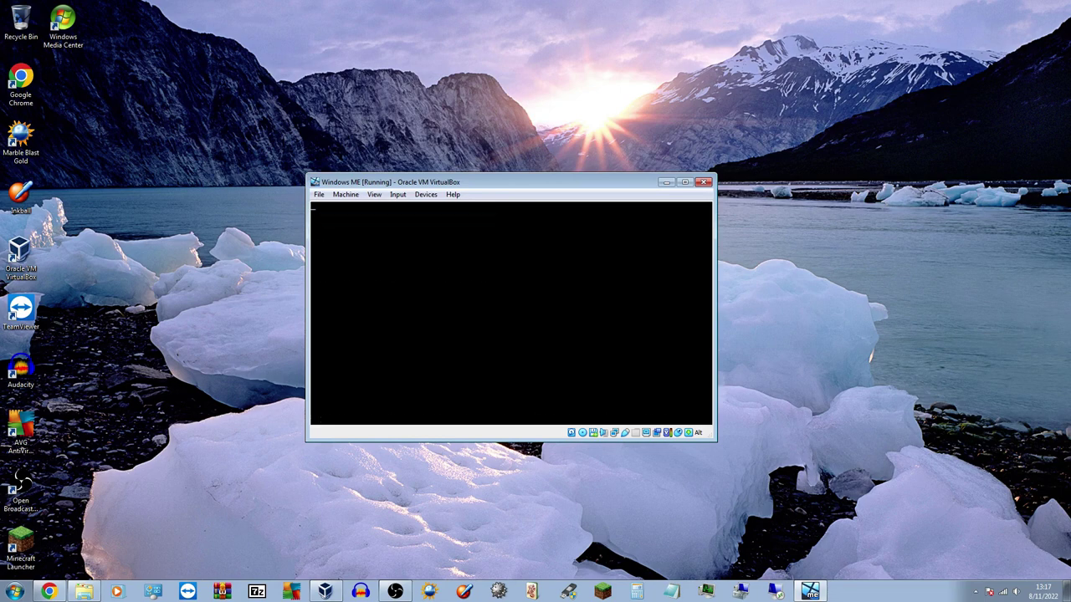
key("Return")
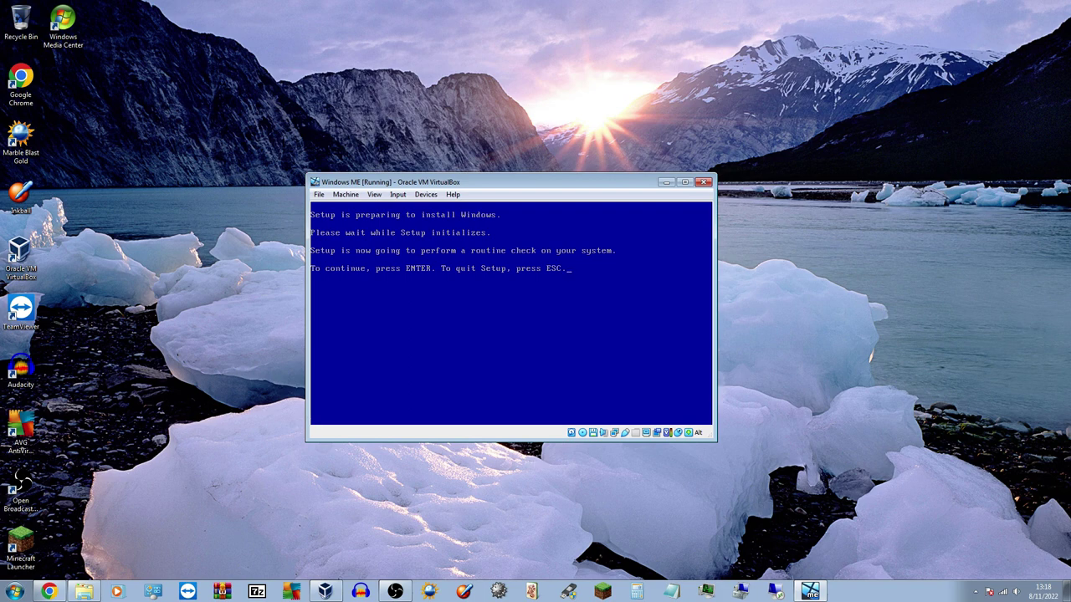
key("Return")
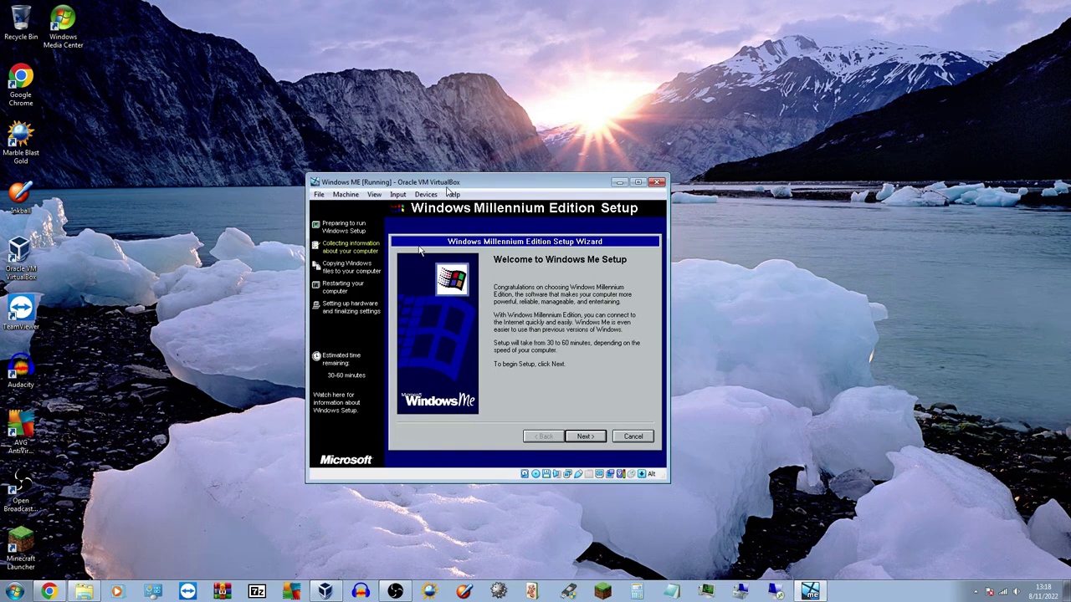
Reposition the VM window and turn off mouse integration from the Input menu
left_click_drag(448, 181, 496, 152)
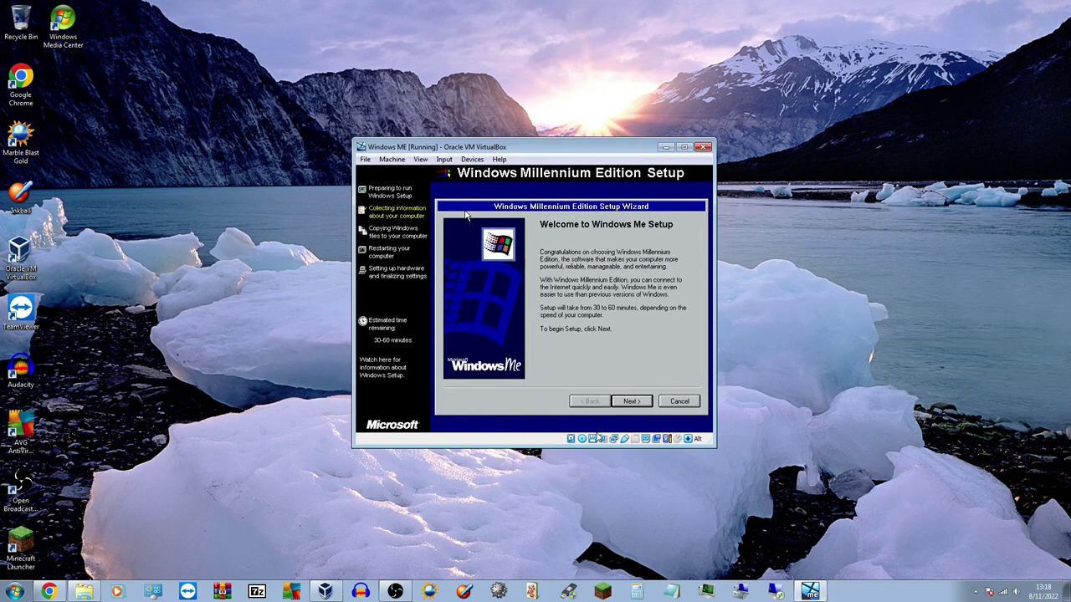
left_click(444, 159)
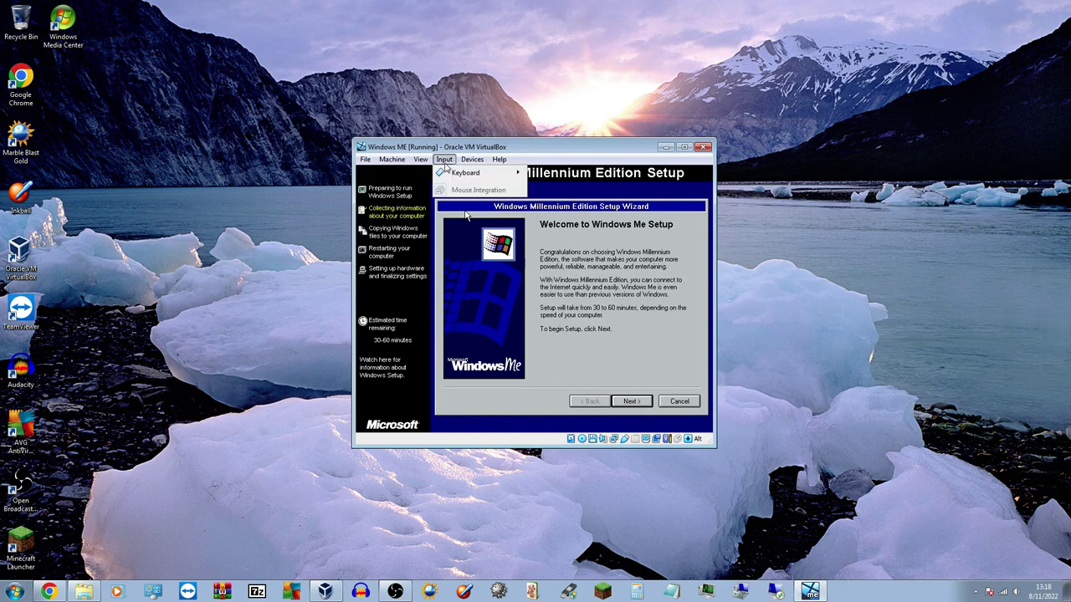
left_click(488, 234)
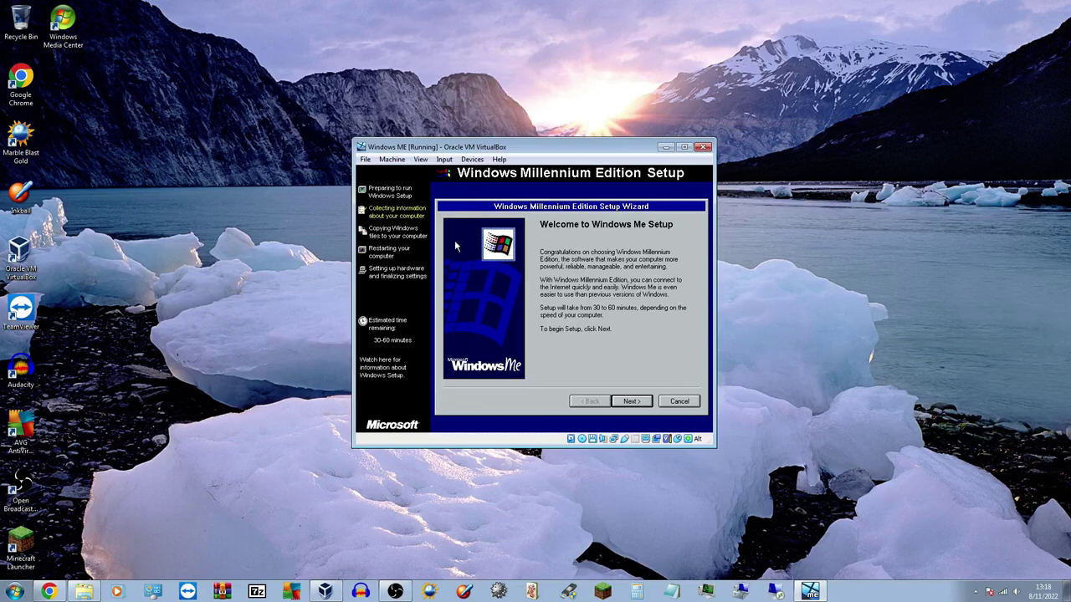
Advance Setup past Welcome, keeping C:\WINDOWS as install folder and Typical setup
left_click(641, 403)
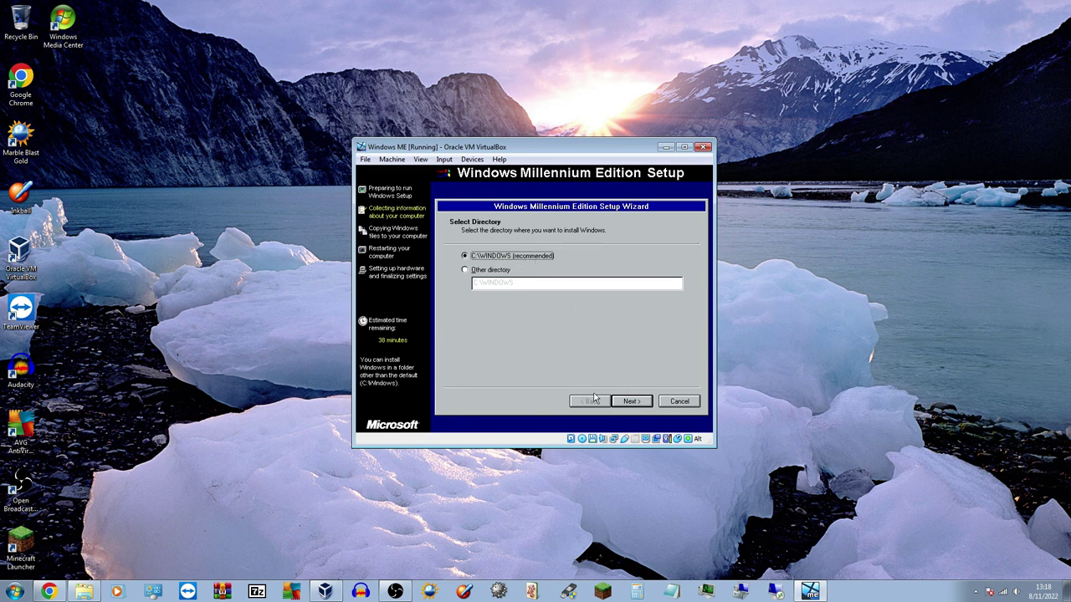
left_click(638, 401)
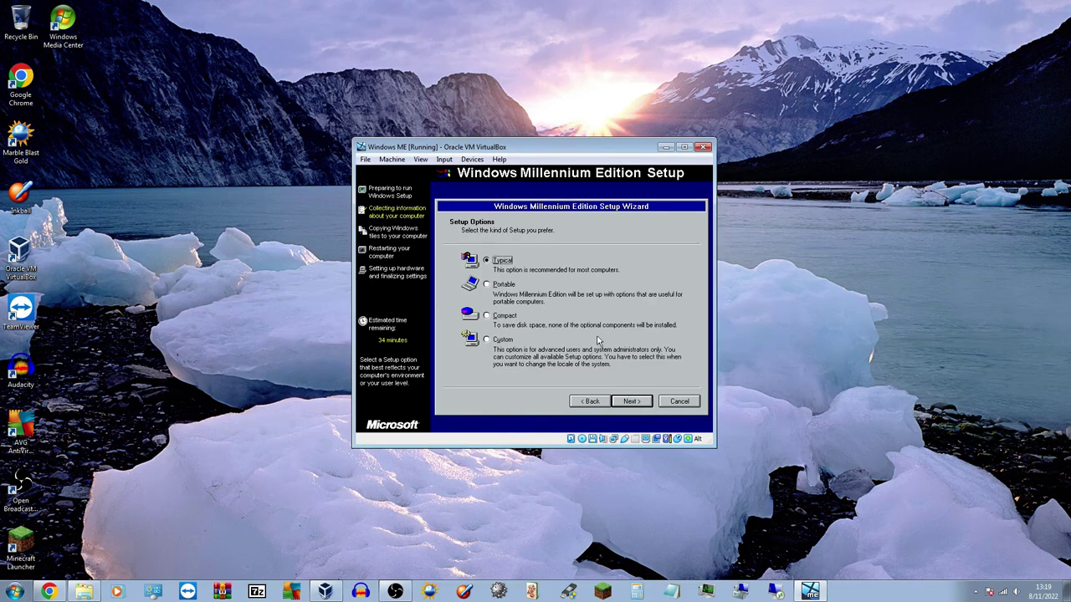
left_click(625, 405)
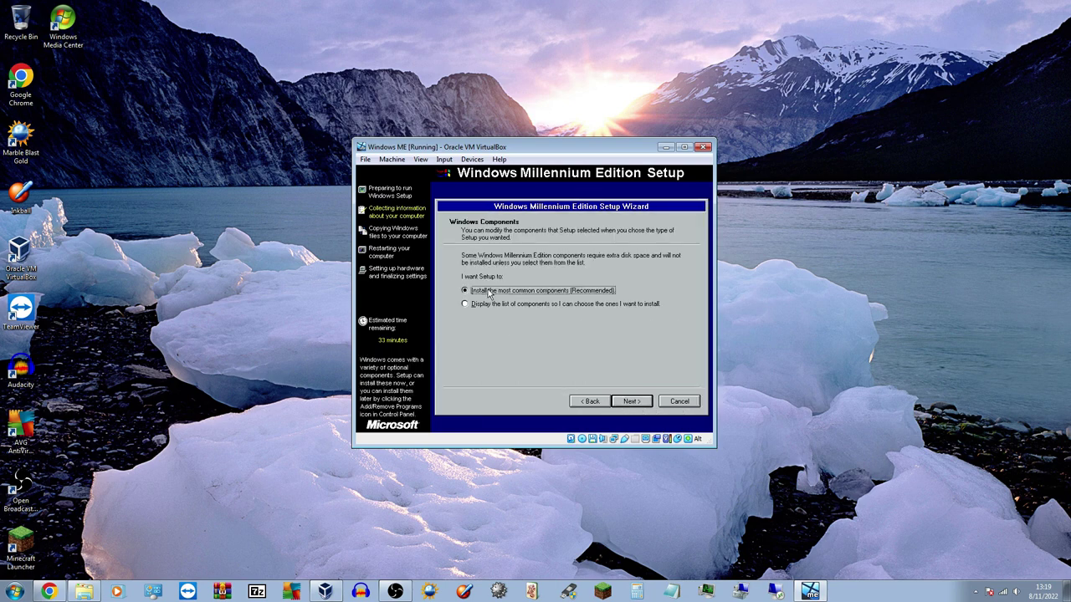
Accept the most common components and name the computer WindowsME
left_click(630, 402)
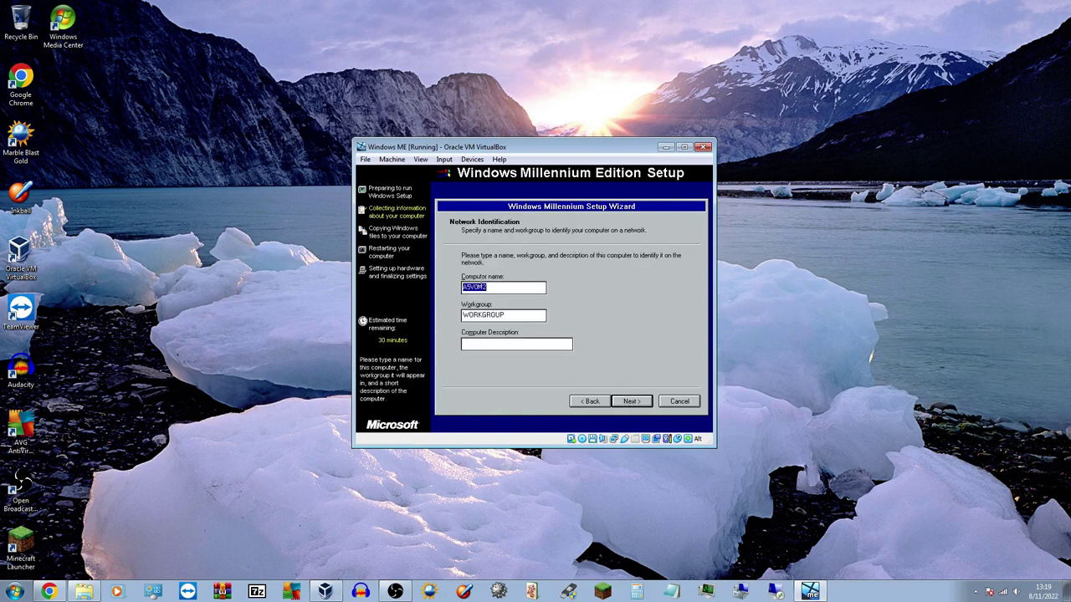
left_click(510, 289)
key("BackSpace")
key("BackSpace")
key("BackSpace")
key("BackSpace")
key("BackSpace")
type("windowsmellen")
key("BackSpace")
key("BackSpace")
key("BackSpace")
key("BackSpace")
key("BackSpace")
key("BackSpace")
key("BackSpace")
key("BackSpace")
key("BackSpace")
key("BackSpace")
key("BackSpace")
key("BackSpace")
key("BackSpace")
type("WindowsME")
Keep workgroup WORKGROUP, confirm network identification, and settle on United States as country
left_click_drag(544, 316, 401, 326)
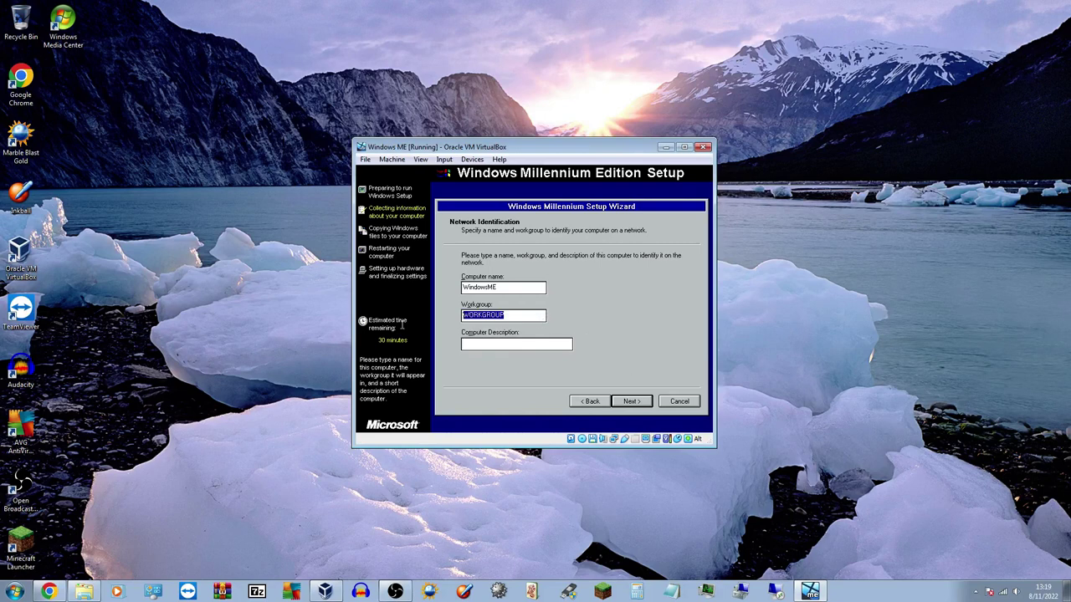
left_click(631, 402)
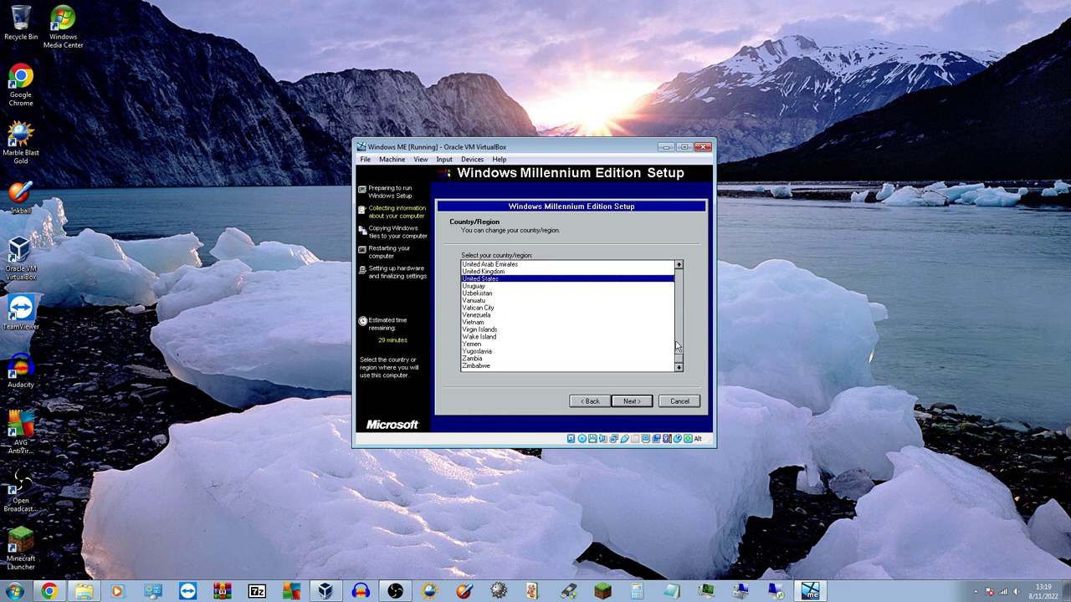
left_click_drag(679, 360, 679, 365)
Keep United States as the country, pick Central Time (US & Canada), and start copying files
left_click(617, 404)
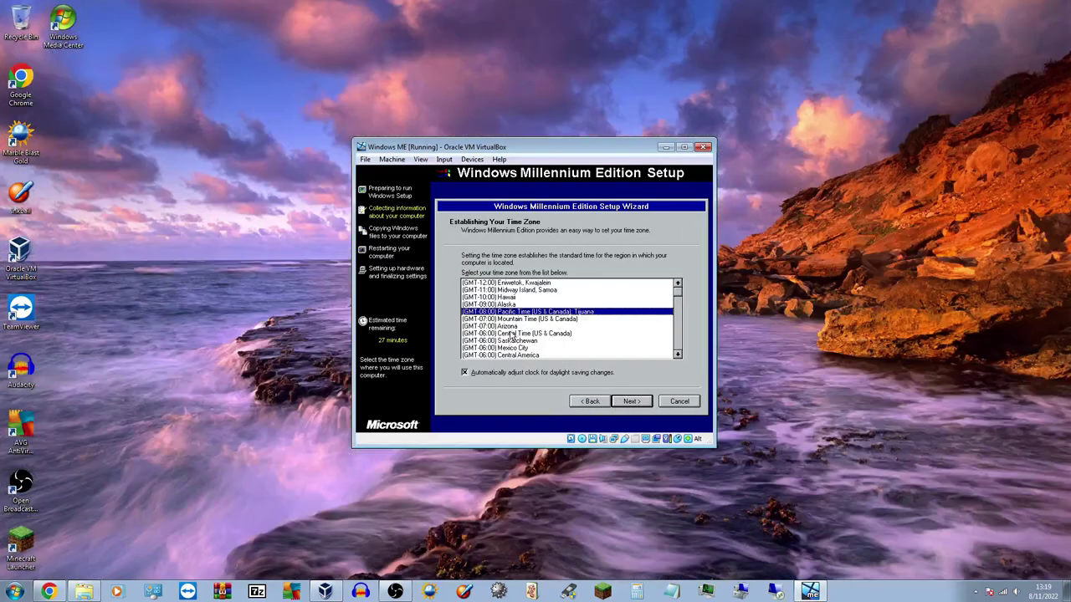
left_click(512, 334)
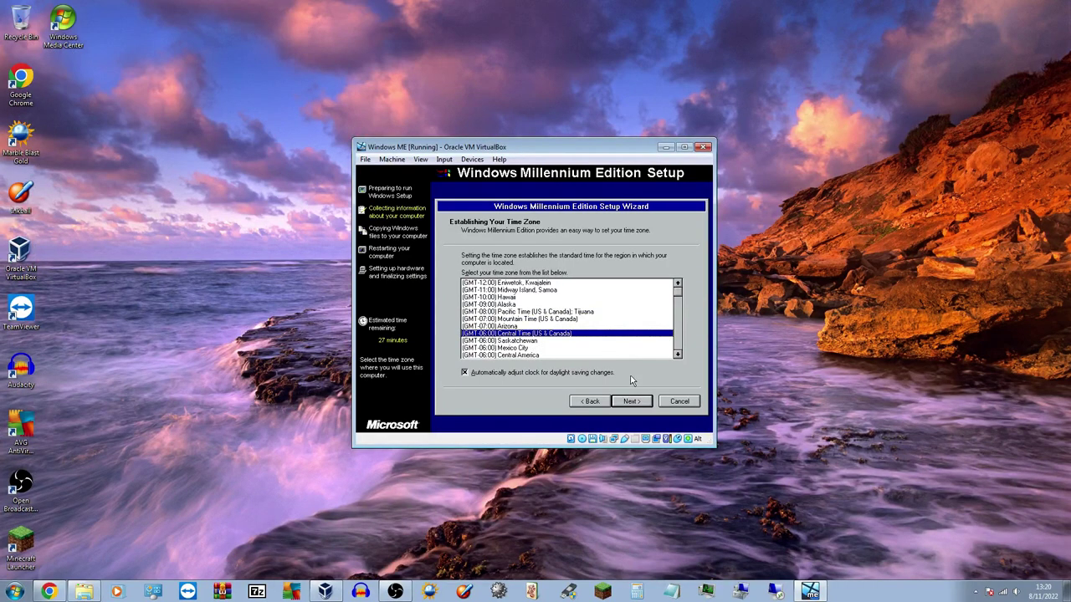
left_click(624, 402)
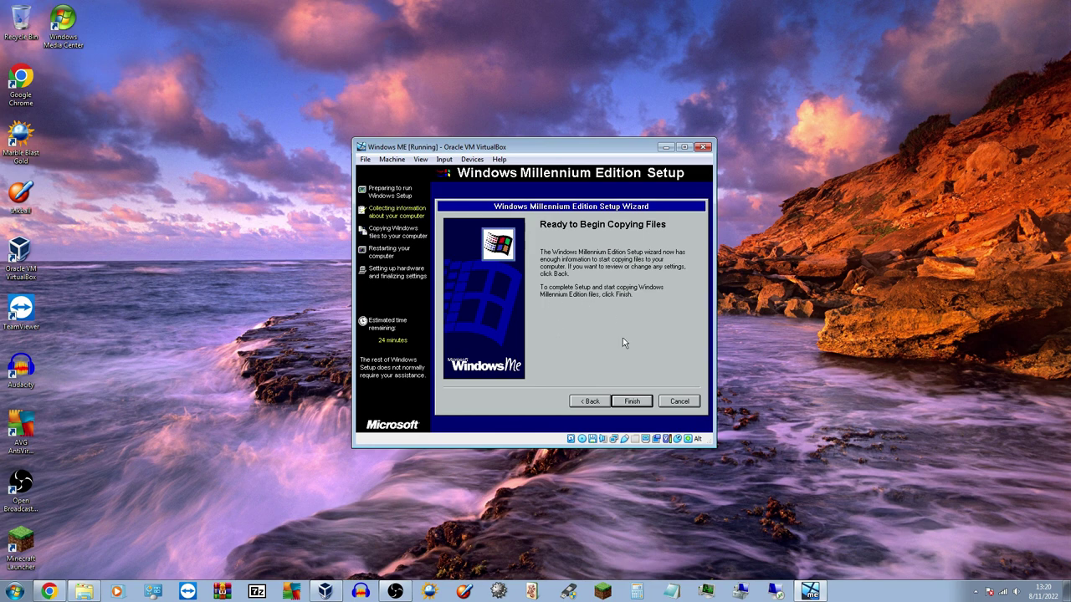
left_click(633, 401)
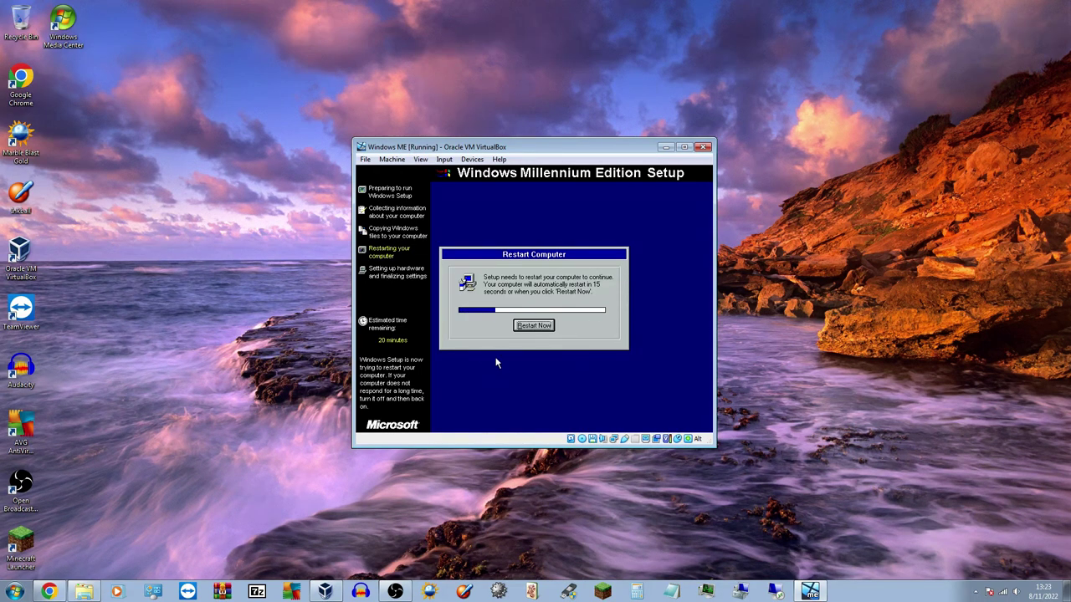
Restart the guest and choose Boot from Hard Disk in the CD-ROM startup menu
left_click(519, 330)
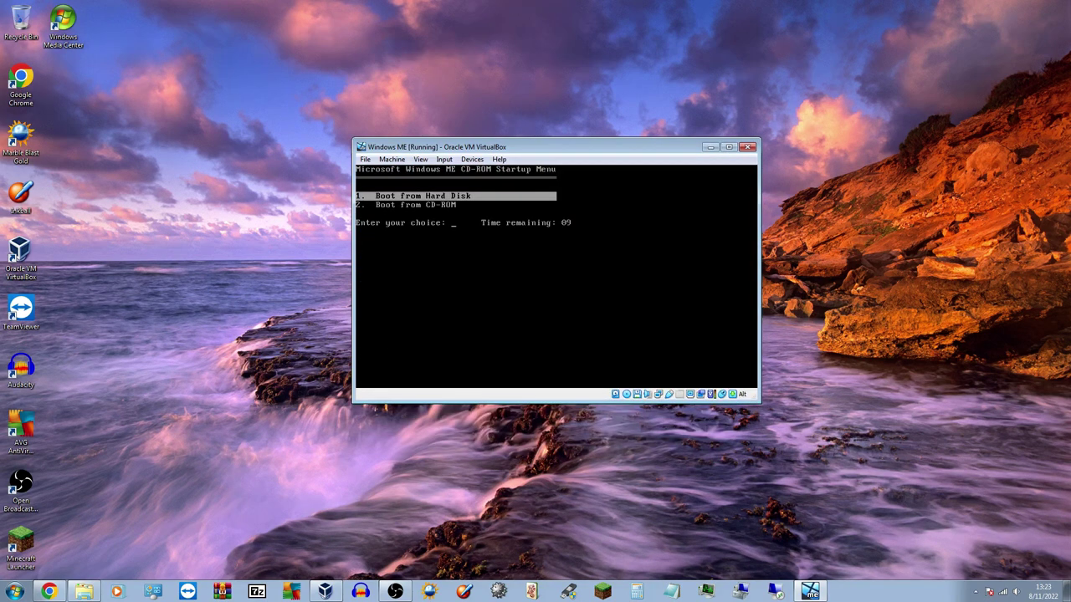
key("Down")
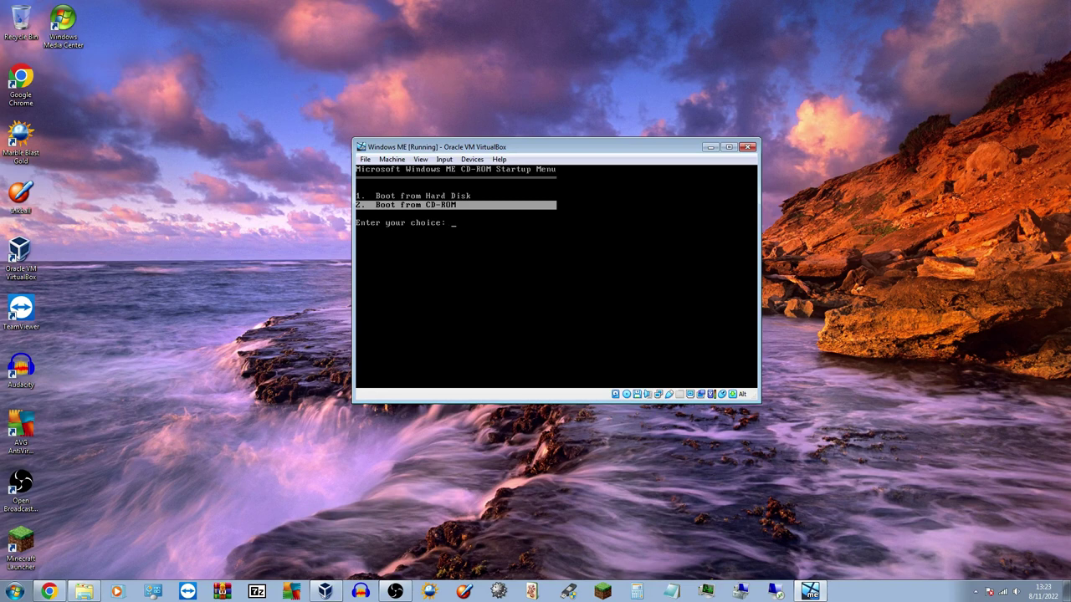
key("Up")
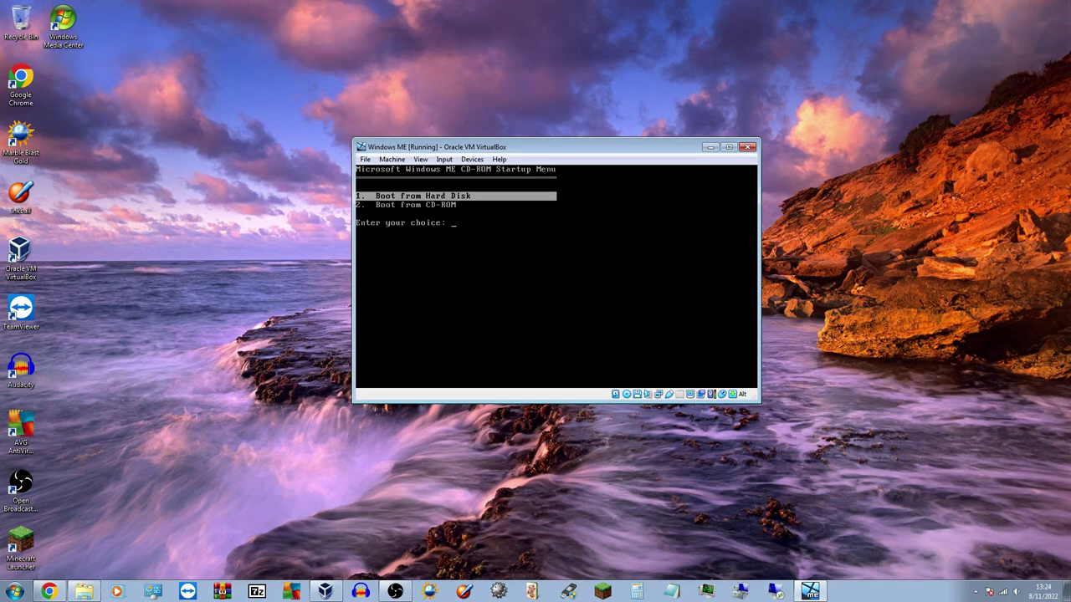
key("Return")
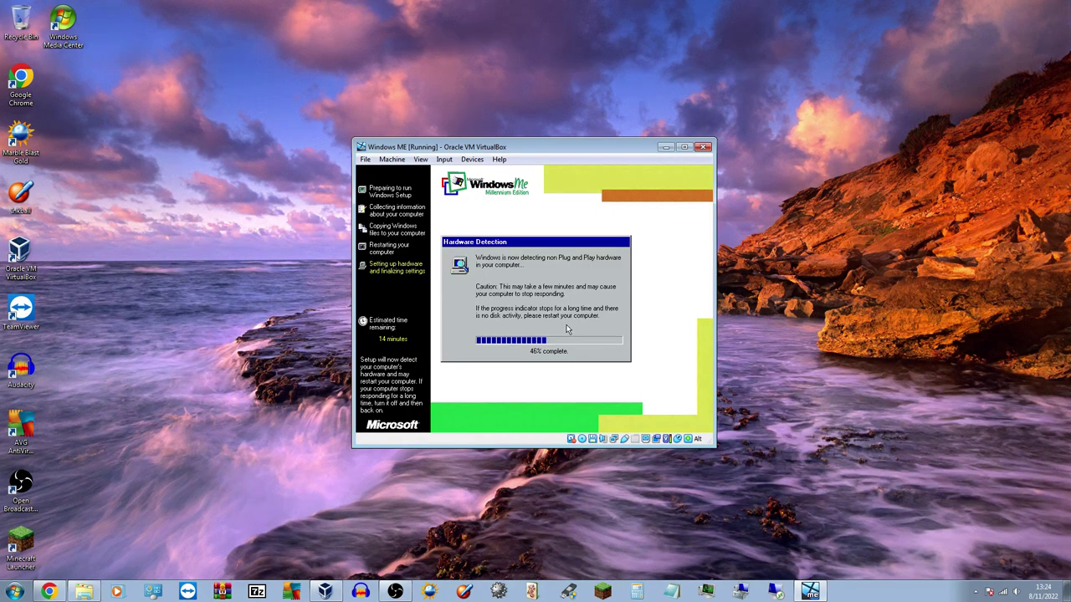
Open and dismiss the VirtualBox Machine menu while hardware detection runs
left_click(391, 159)
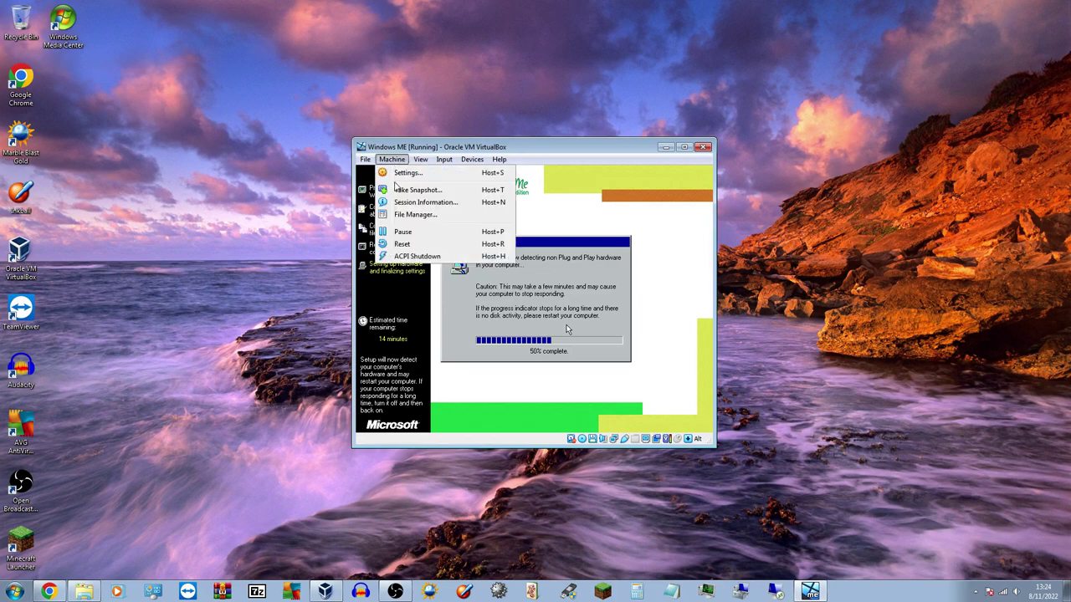
left_click(637, 260)
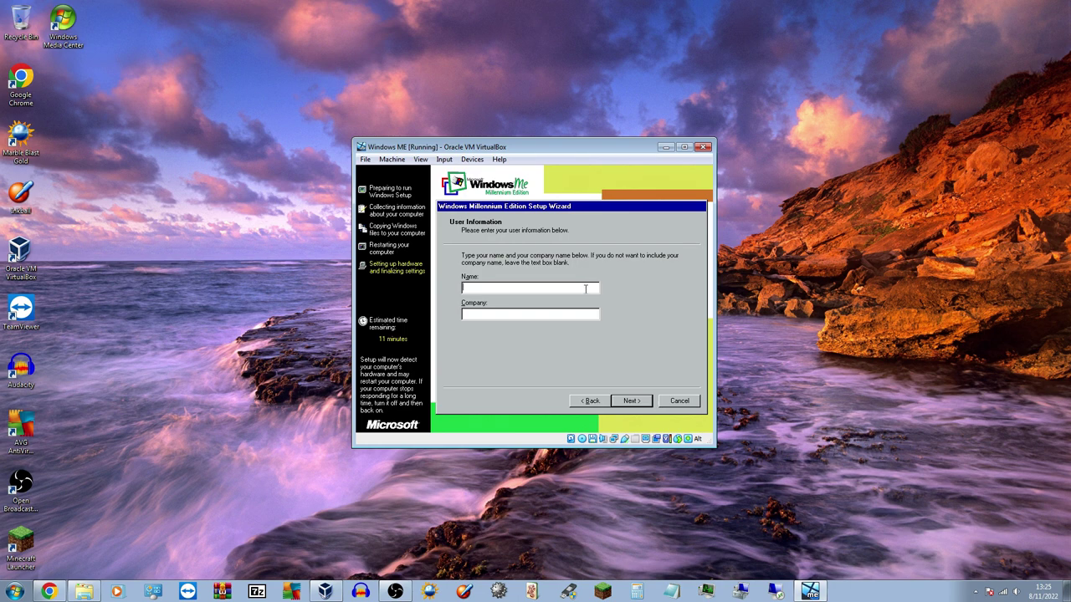
Enter the user's name in the Name box, then move to the empty Company box
type("Matthew")
left_click(515, 314)
Scroll through the Windows ME License Agreement, select 'I accept the Agreement', and continue
left_click(627, 402)
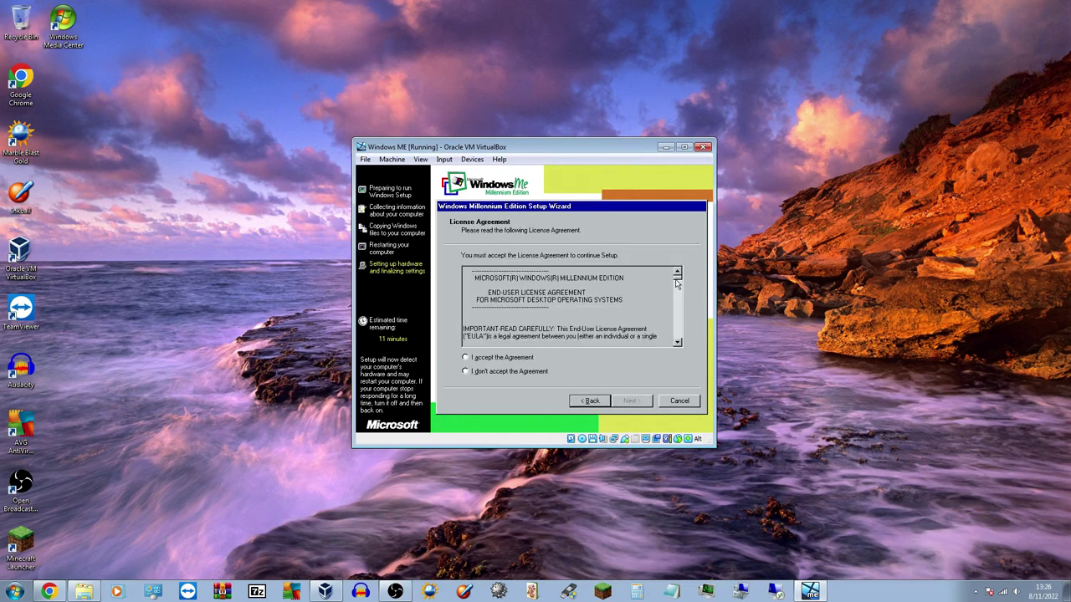
scroll(677, 285, "down", 15)
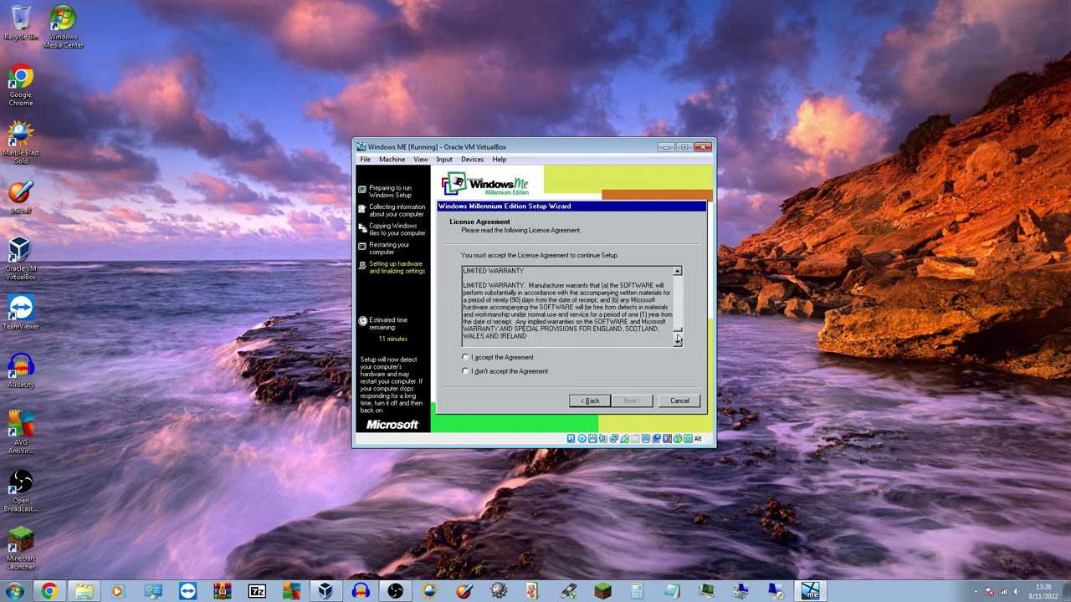
left_click(466, 358)
left_click(638, 403)
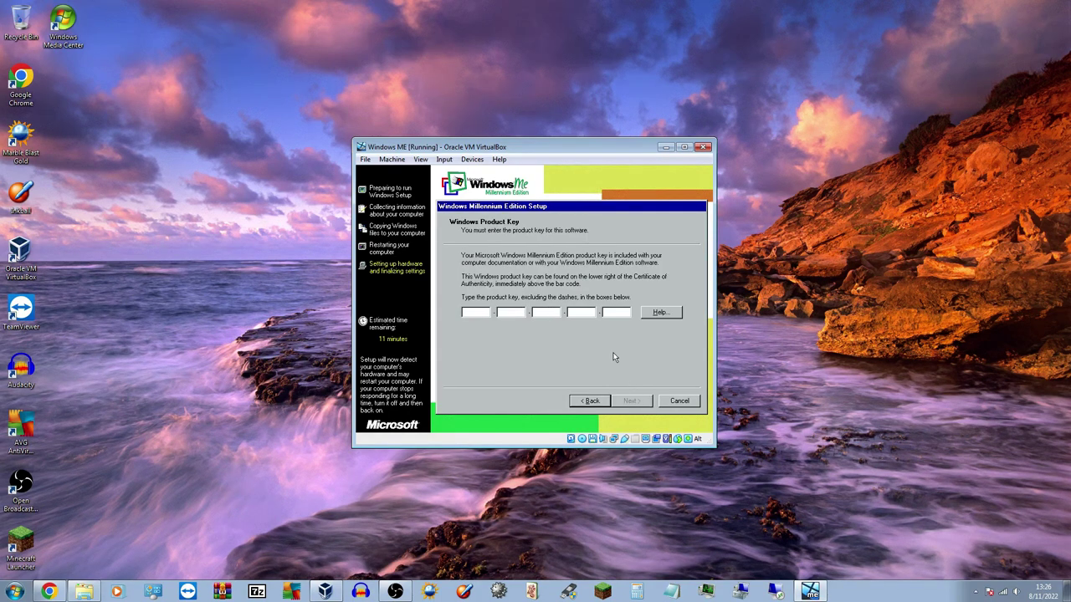
View and dismiss the product key Help notice, then bring Chrome to the front
left_click(655, 315)
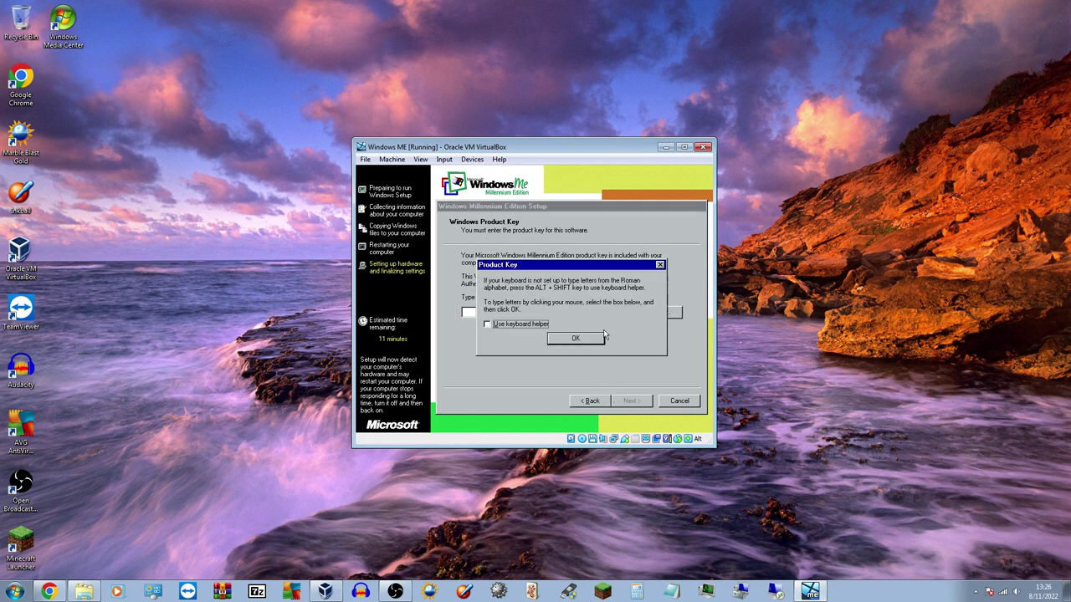
left_click(583, 341)
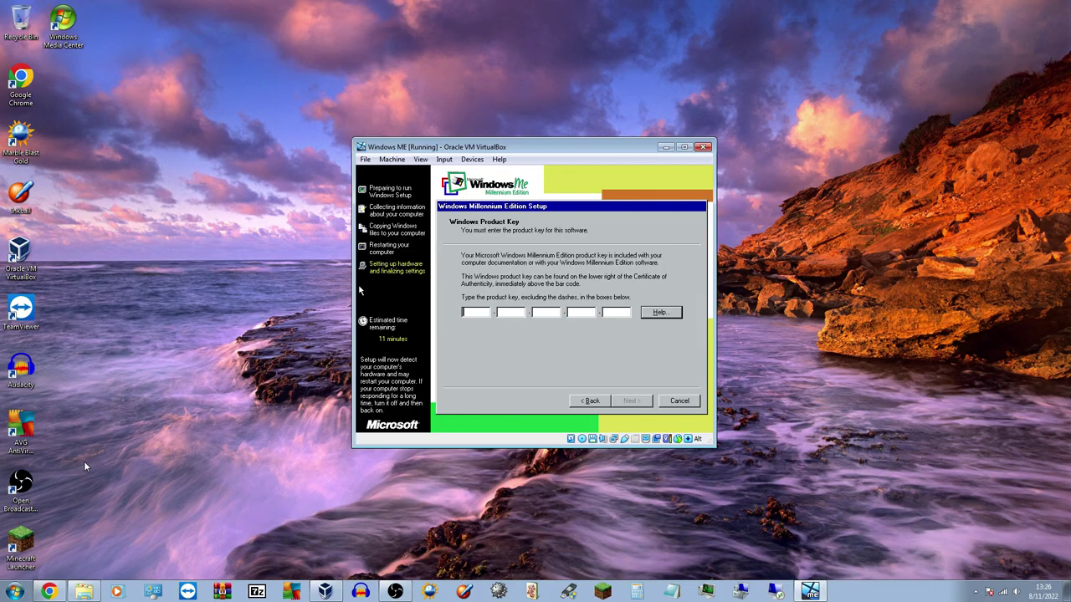
left_click(48, 591)
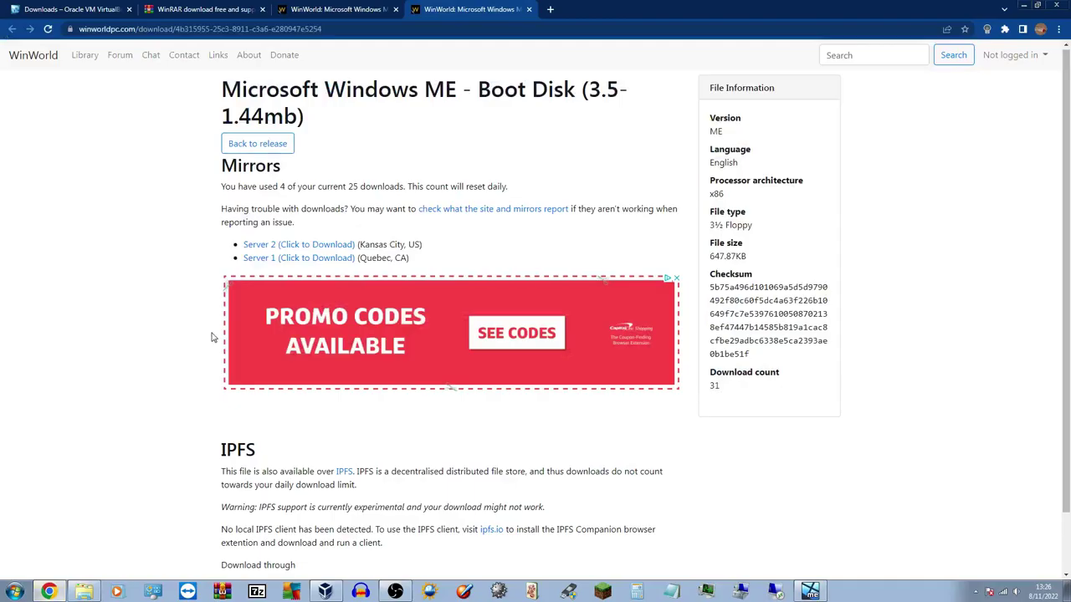
Search 'windows me product key' in a new tab and open the Lawros Windows keys result
left_click(550, 10)
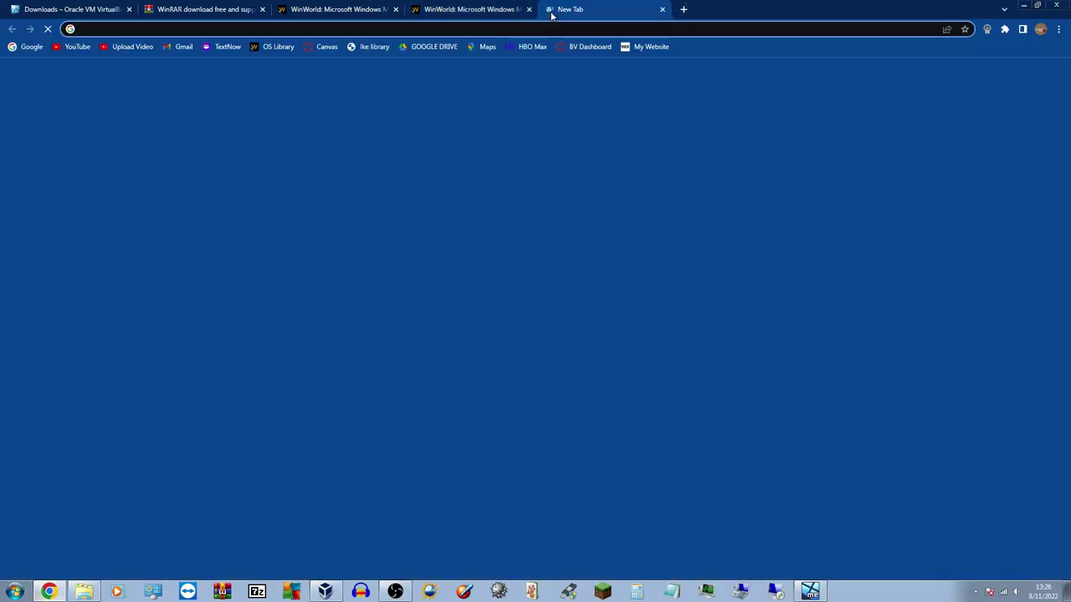
type("windows me pro")
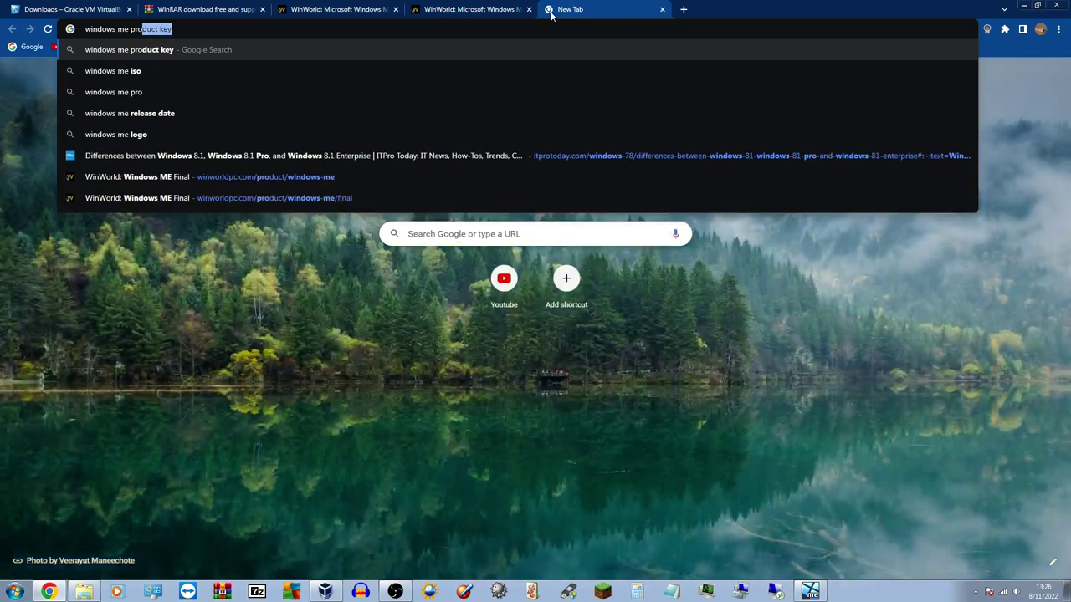
type("duct key")
key("Return")
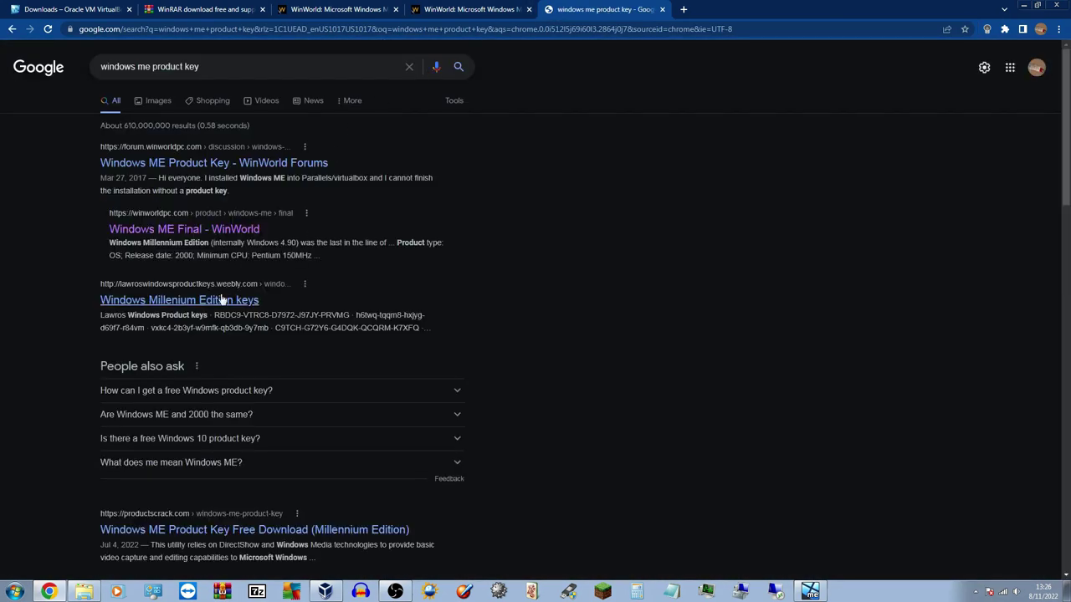
left_click(222, 299)
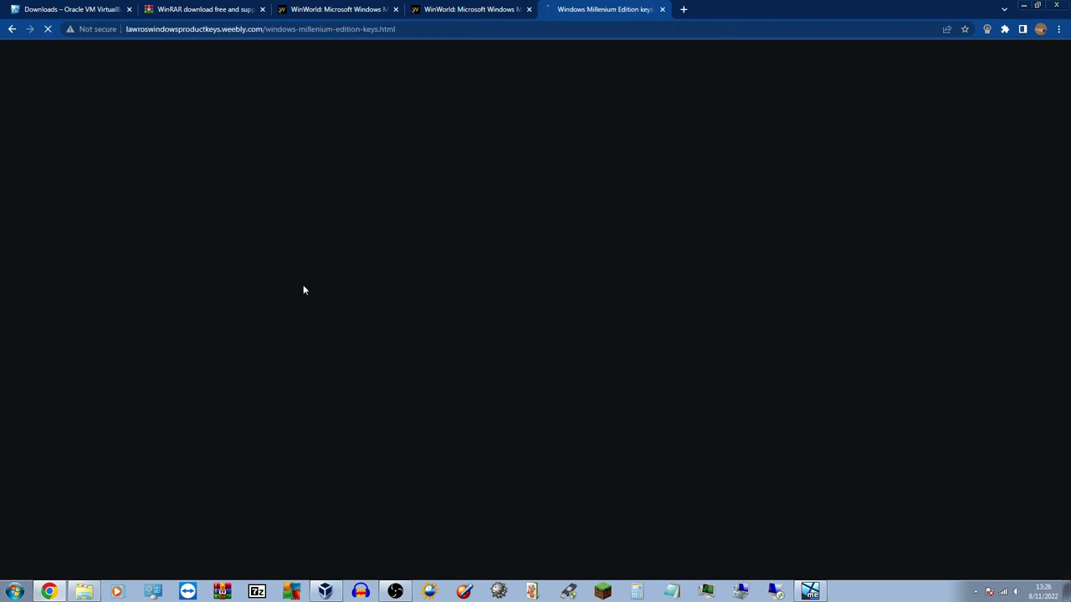
Select and copy the first Windows ME product key listed on the page
scroll(1067, 133, "down", 1)
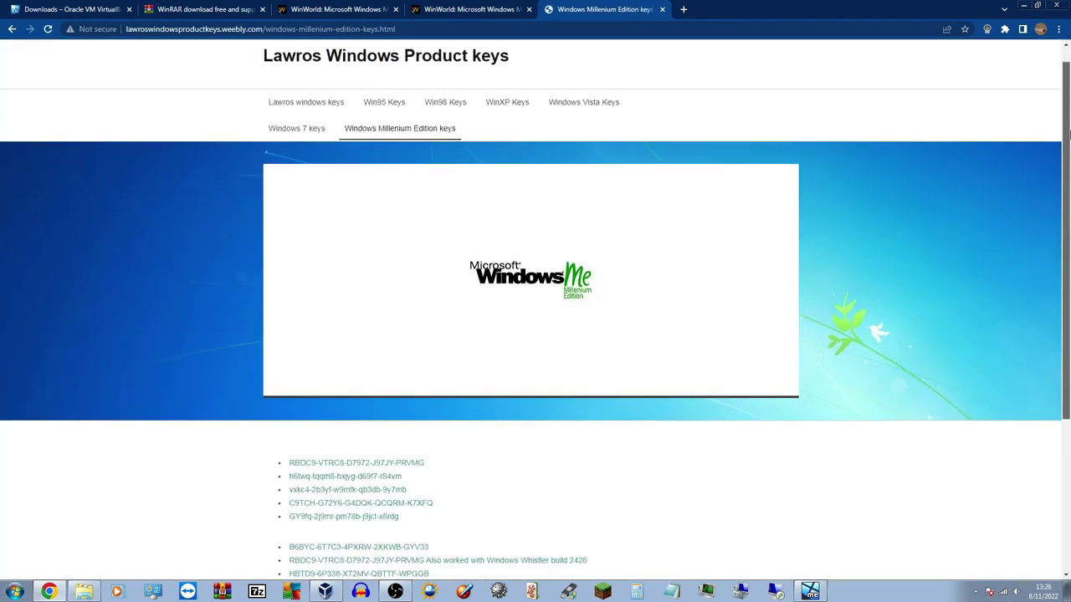
scroll(1067, 133, "down", 2)
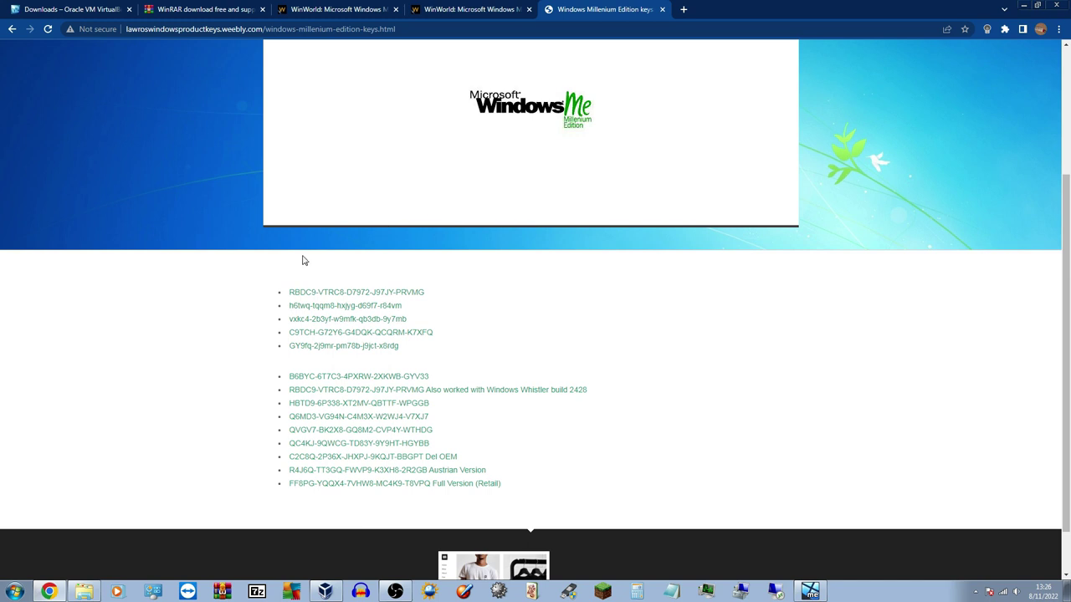
left_click_drag(287, 294, 426, 299)
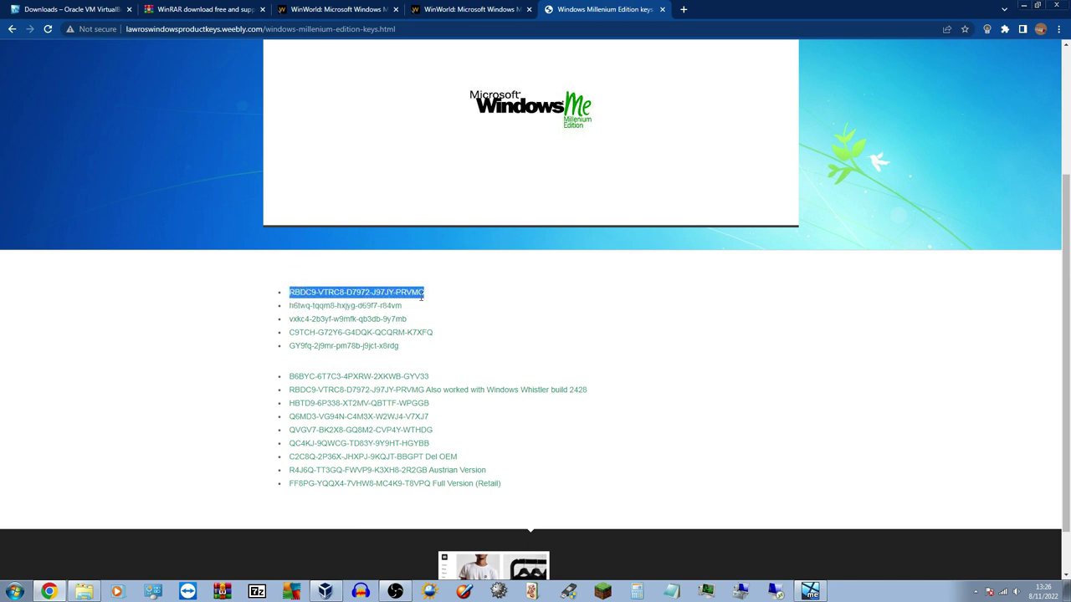
right_click(422, 297)
left_click(438, 305)
Open a blank Notepad window and close the product keys tab
left_click(669, 591)
left_click(666, 15)
left_click(664, 12)
Paste the product key into Notepad and place Notepad left of the VirtualBox window
left_click(1024, 6)
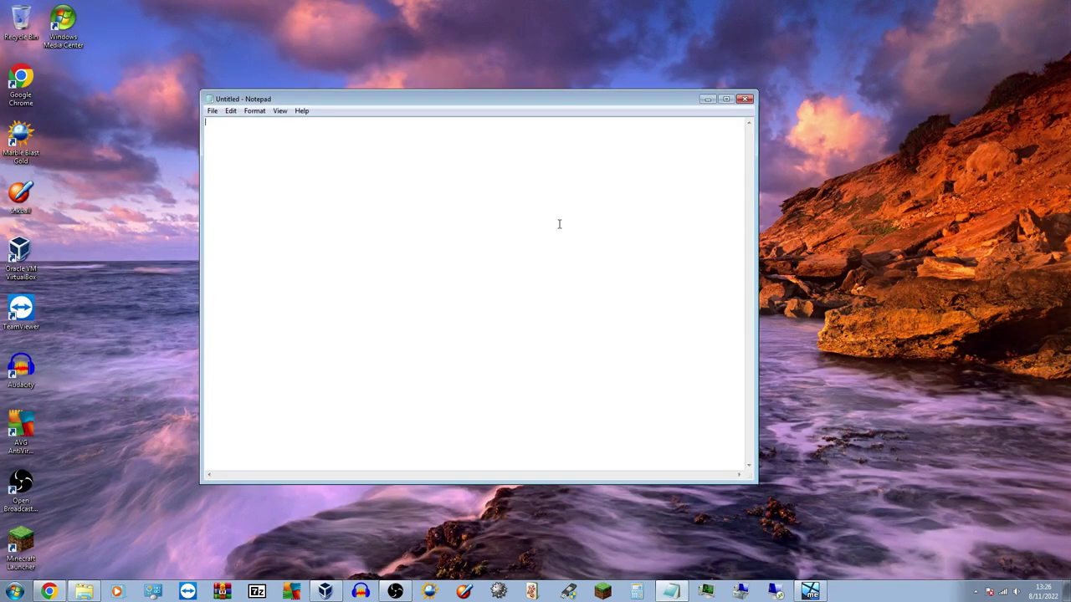
right_click(489, 167)
left_click(506, 210)
left_click_drag(459, 103, 287, 91)
left_click_drag(622, 148, 900, 134)
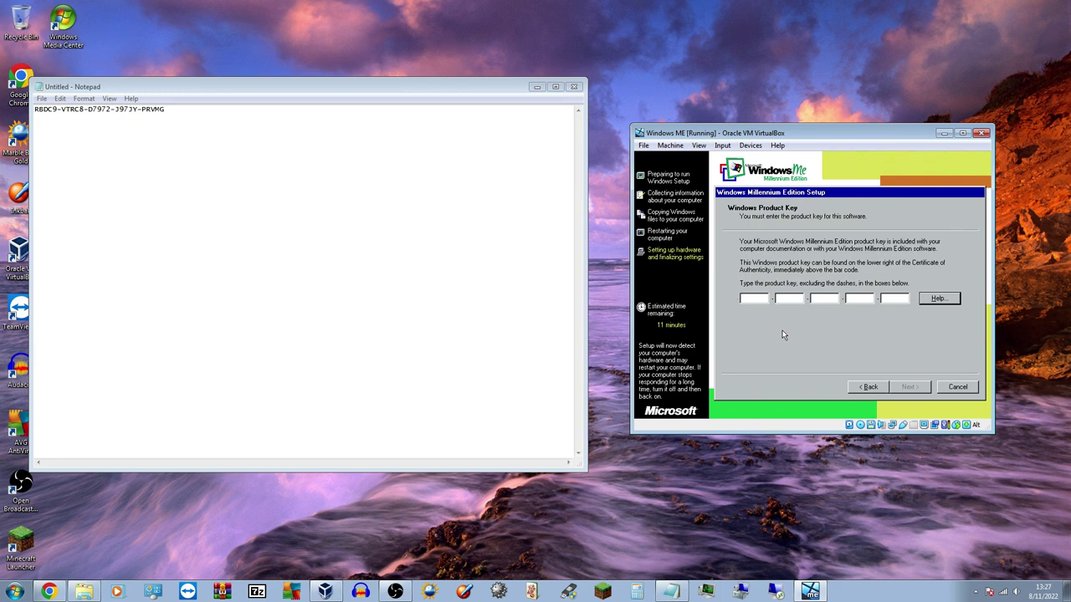
Type the copied product key into the five key boxes and submit it
type("RB")
type("DC")
type("9-VT")
type("RC8-")
type("D7")
type("972")
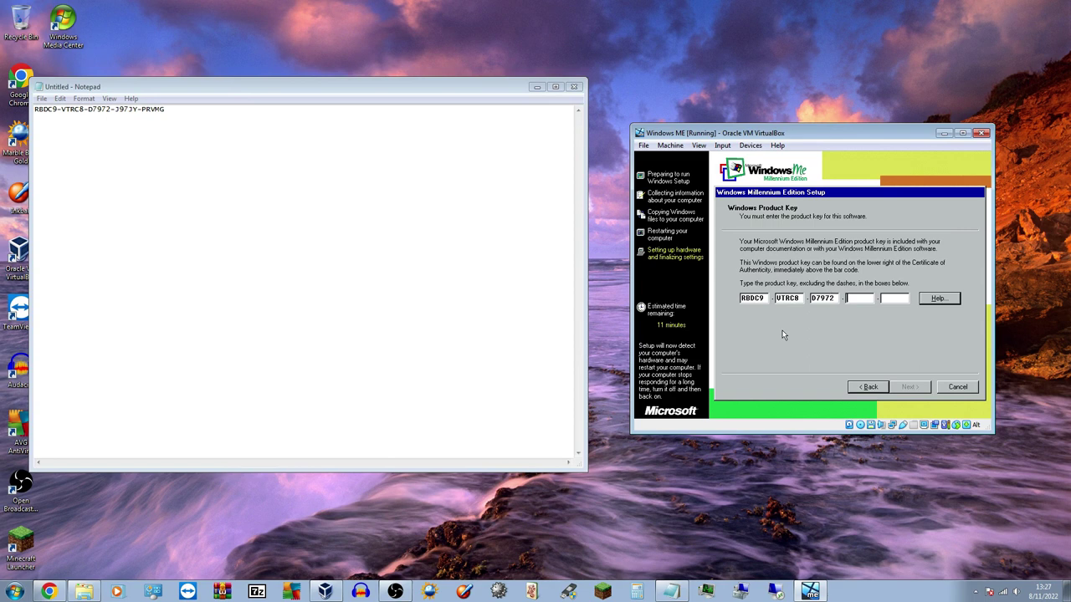
type("-J9")
type("PRV")
type("MG")
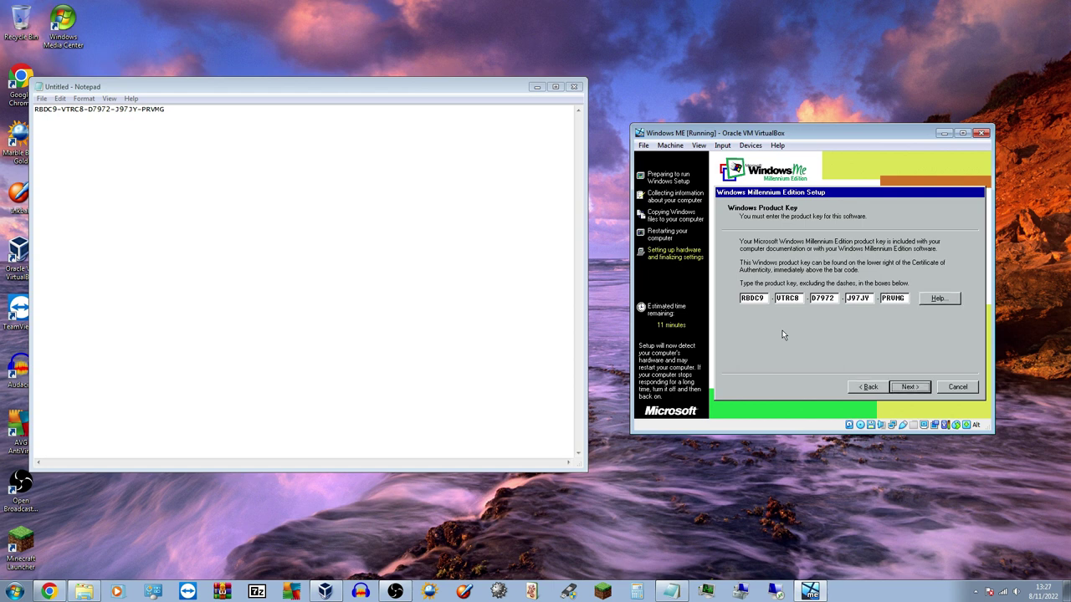
left_click_drag(796, 135, 737, 133)
left_click(842, 386)
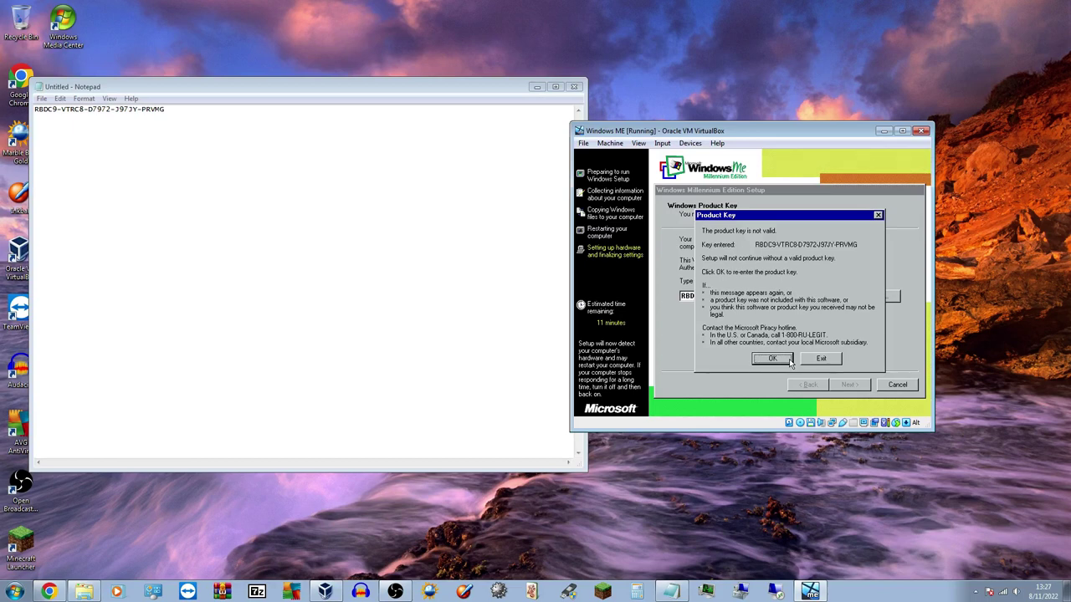
Dismiss the invalid product key error, minimize Notepad, and switch back to Chrome
left_click(789, 360)
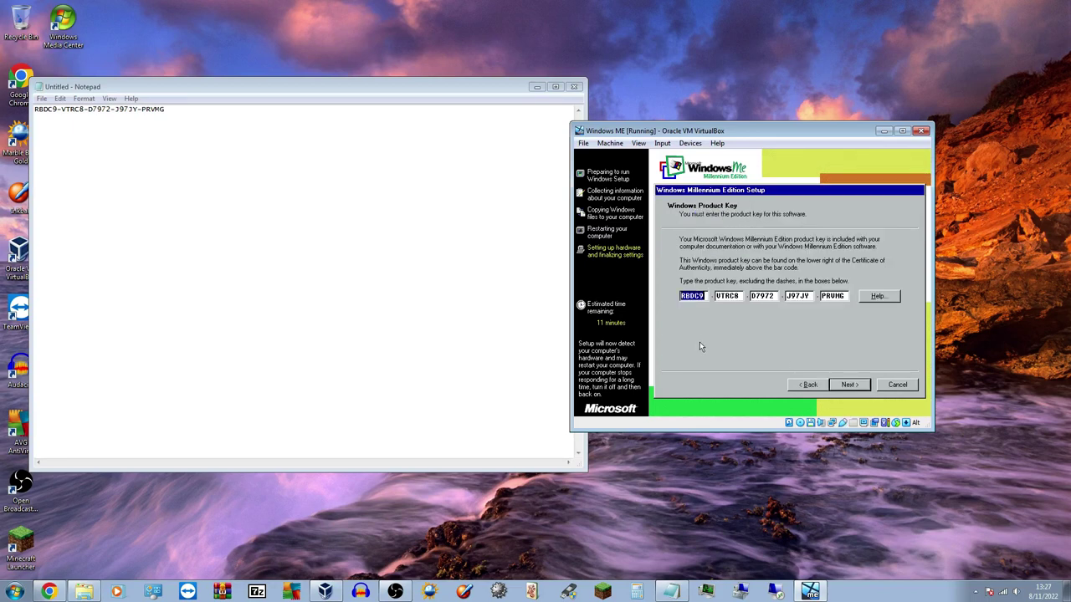
left_click(536, 89)
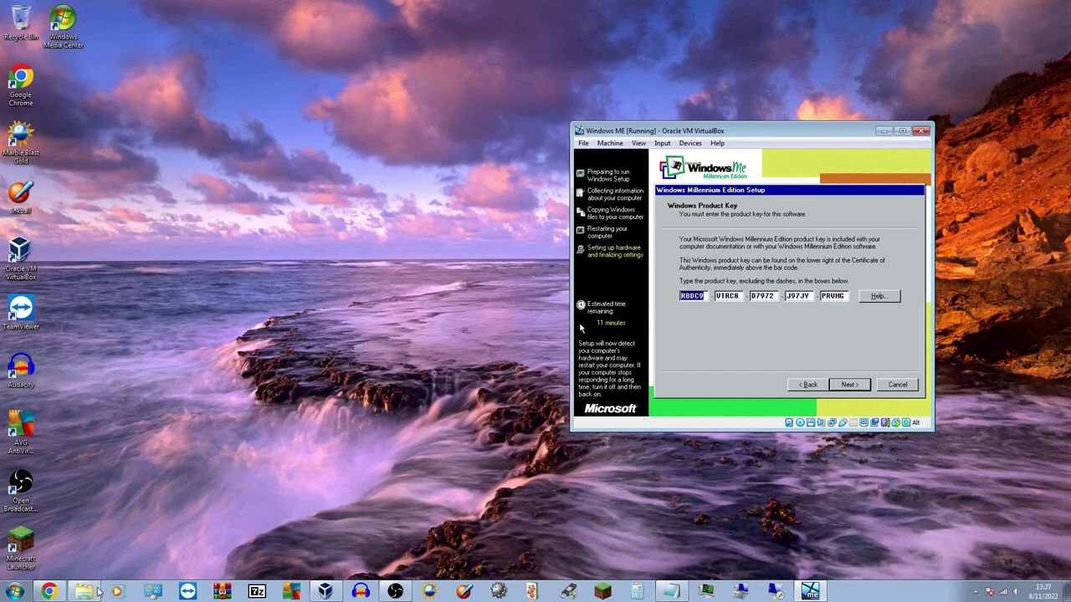
left_click(49, 592)
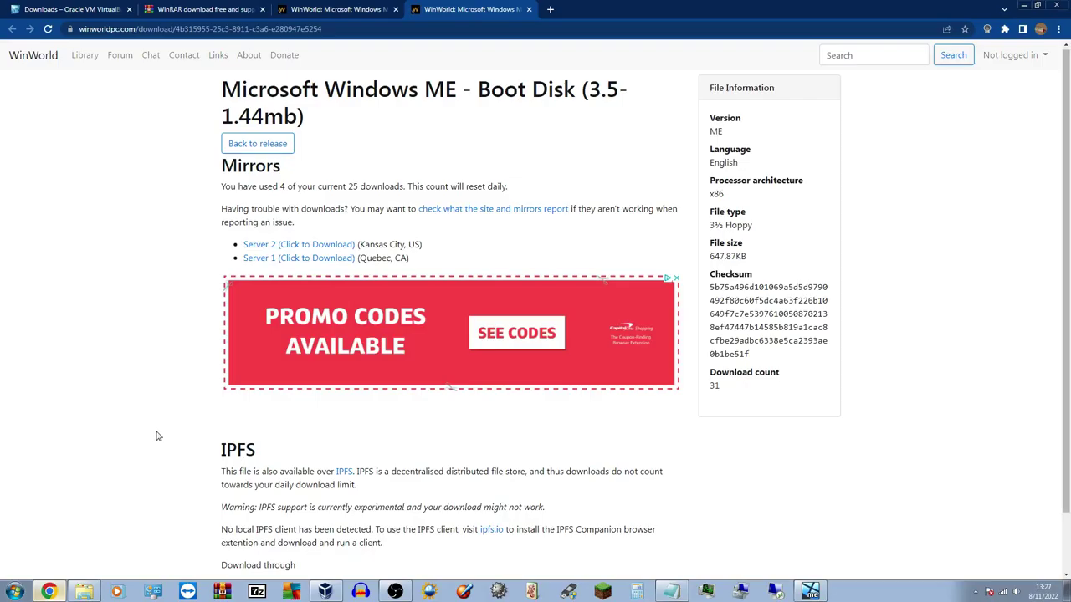
Search 'windows me product key' in a new tab and open the WinWorld Forums thread
left_click(550, 8)
type("windows")
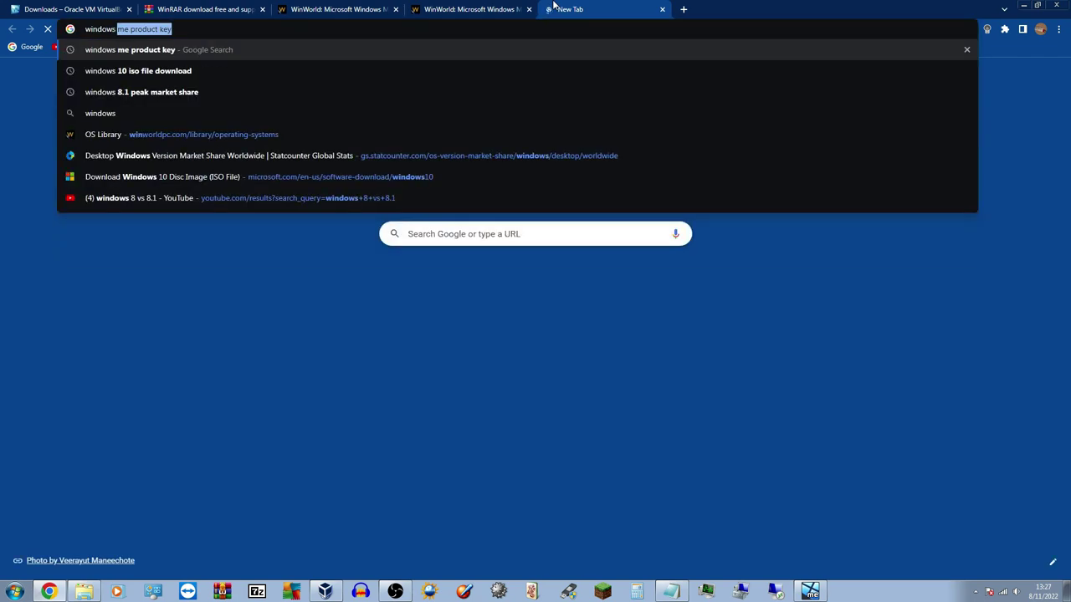
type(" me product key")
key("Return")
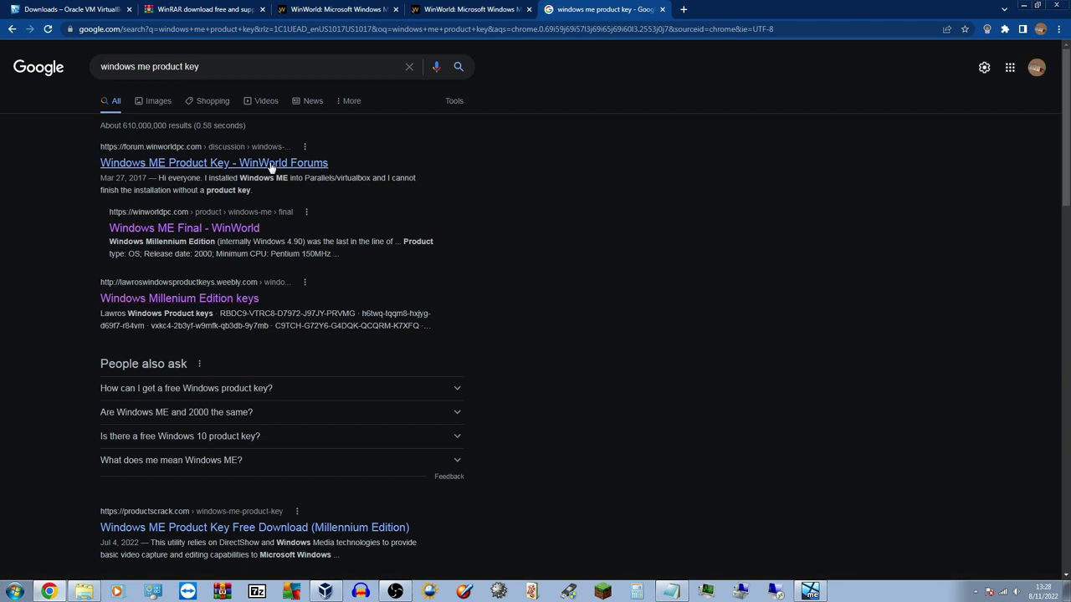
left_click(271, 164)
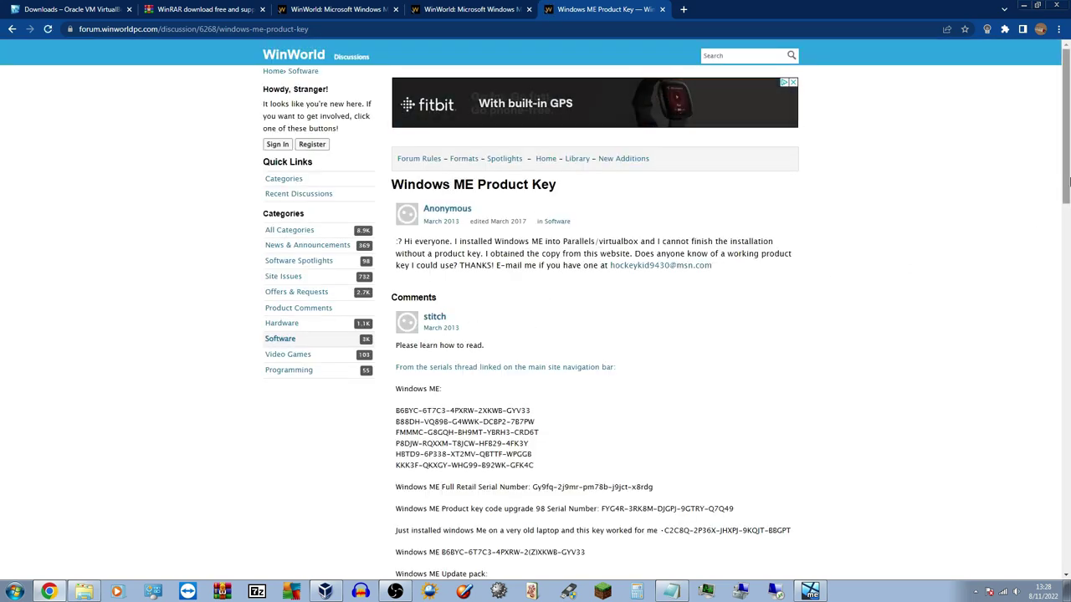
Select and copy the first Windows ME key in the thread, then minimize Chrome
scroll(1068, 181, "down", 3)
left_click_drag(396, 242, 525, 308)
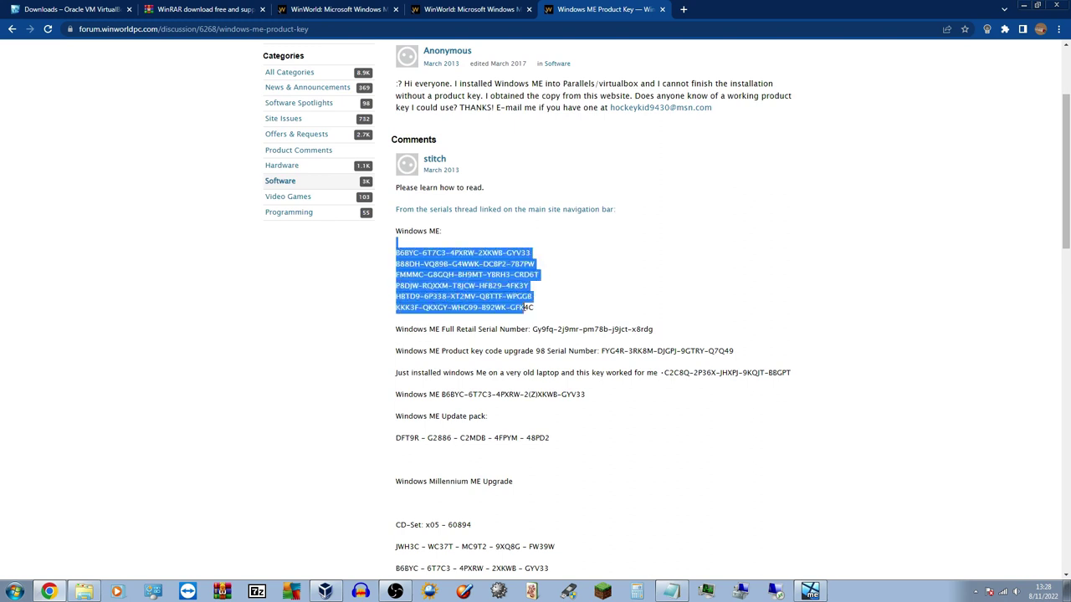
left_click(425, 247)
mouse_move(530, 252)
left_mouse_down()
mouse_move(394, 259)
mouse_move(541, 256)
left_mouse_up()
right_click(520, 255)
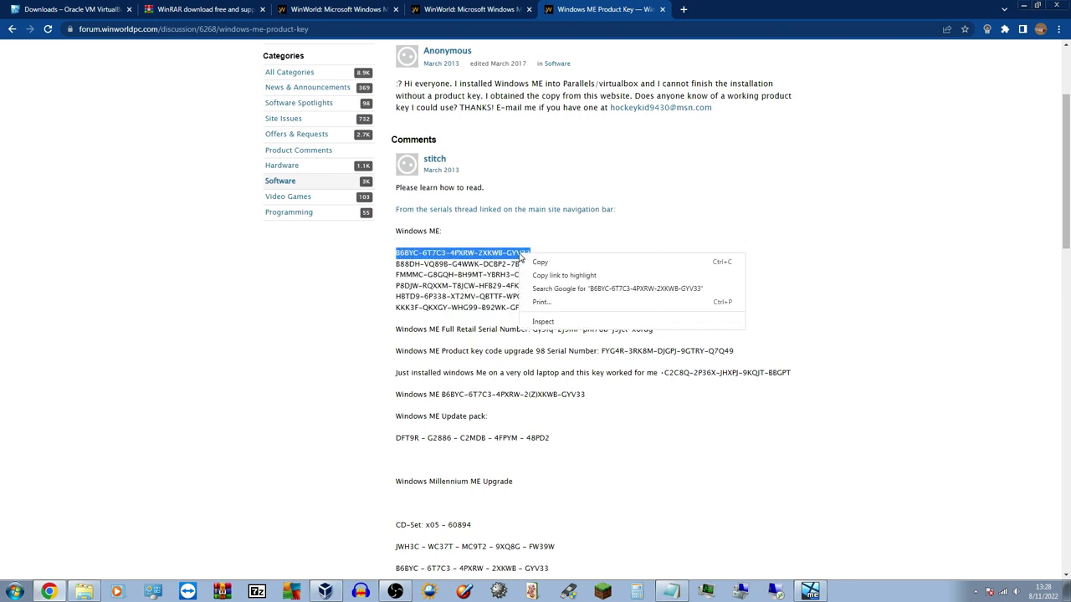
left_click(548, 263)
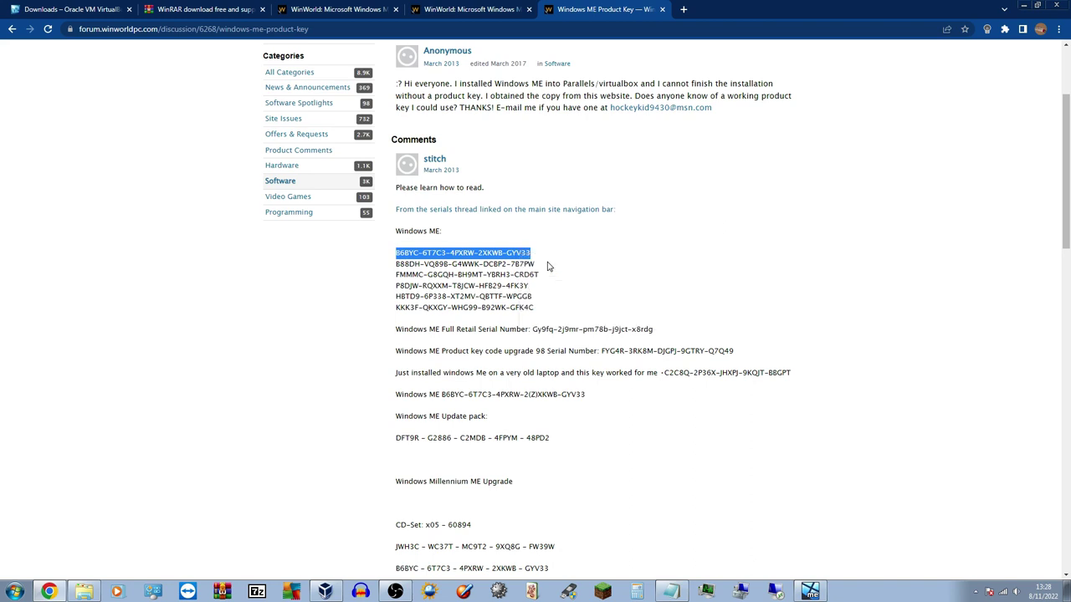
left_click(1020, 6)
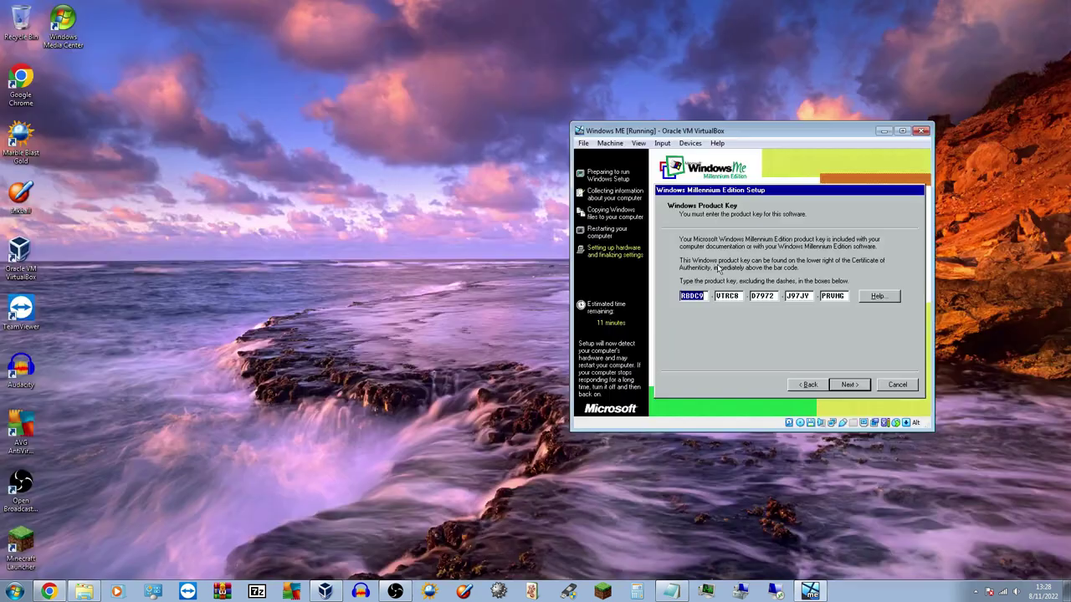
Clear the previously entered product key from the Windows ME setup key fields
left_click(671, 591)
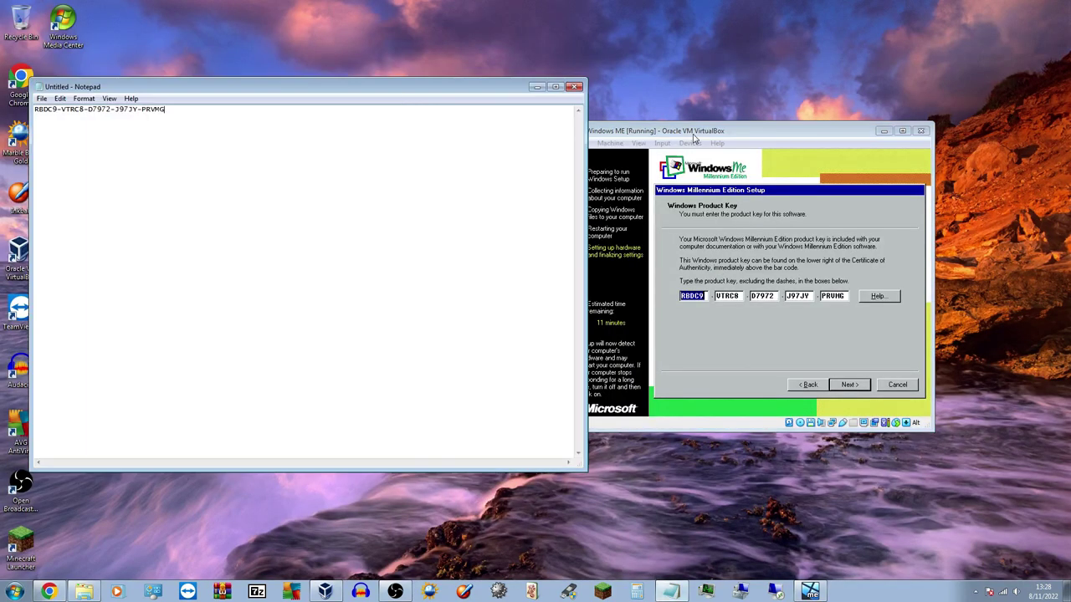
left_click(847, 296)
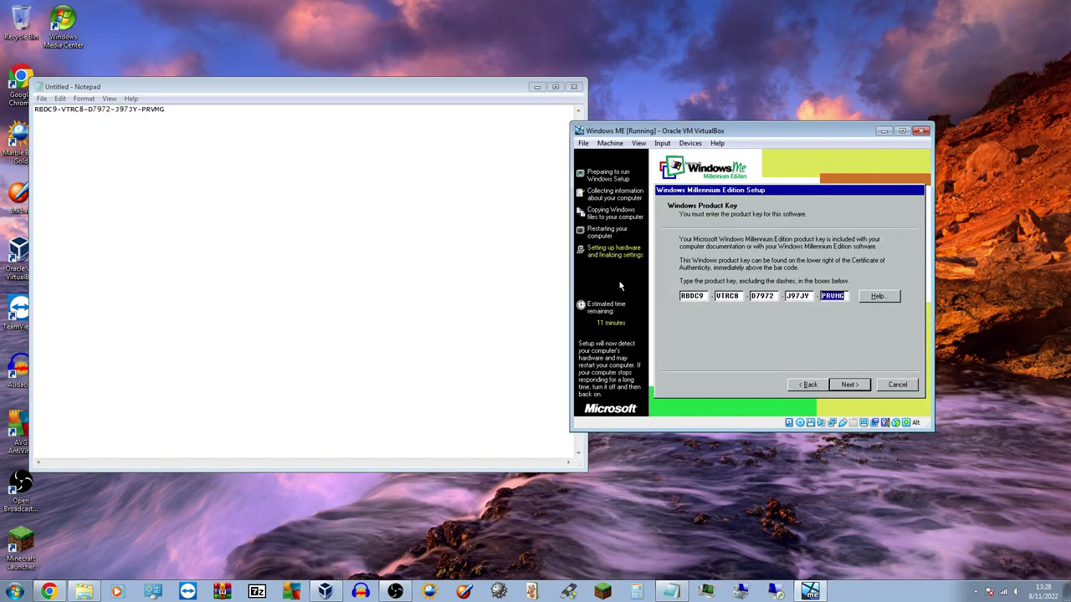
key("Left")
key("BackSpace")
key("BackSpace")
key("BackSpace")
key("BackSpace")
key("BackSpace")
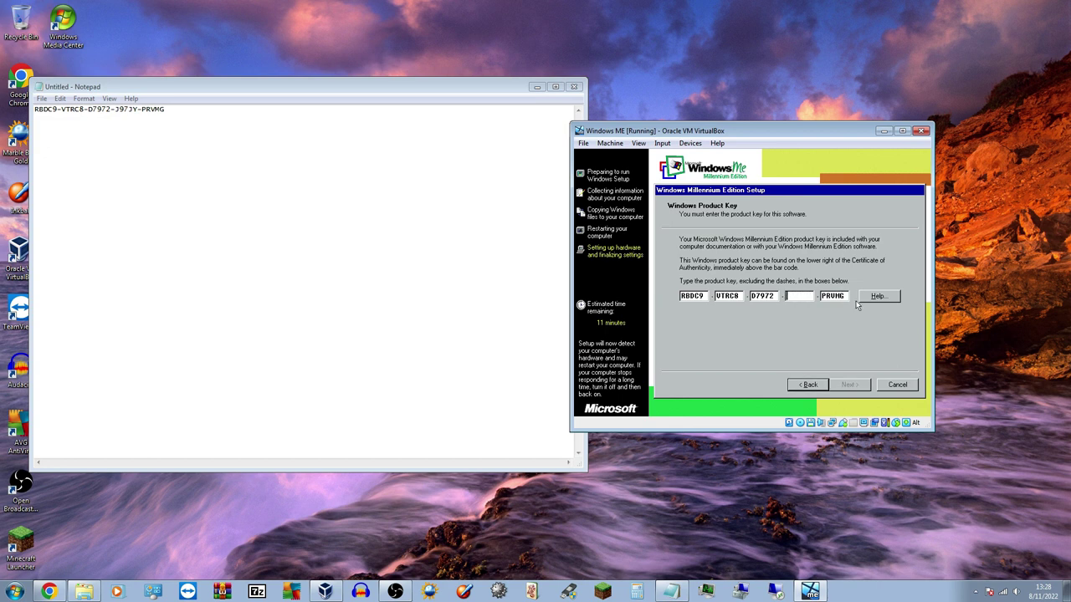
left_click(842, 297)
key("BackSpace")
key("BackSpace")
key("BackSpace")
key("BackSpace")
key("BackSpace")
key("BackSpace")
key("BackSpace")
key("BackSpace")
key("BackSpace")
key("BackSpace")
key("BackSpace")
key("BackSpace")
key("BackSpace")
key("BackSpace")
key("BackSpace")
key("BackSpace")
key("BackSpace")
key("BackSpace")
key("BackSpace")
key("BackSpace")
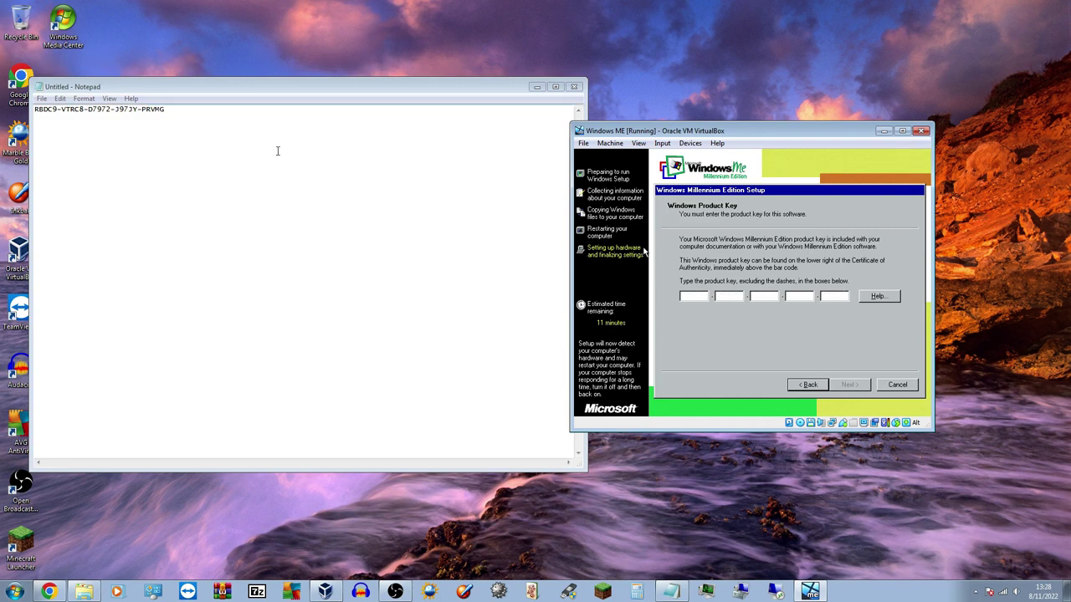
Replace the old key saved in Notepad with a newly pasted product key
left_click(225, 141)
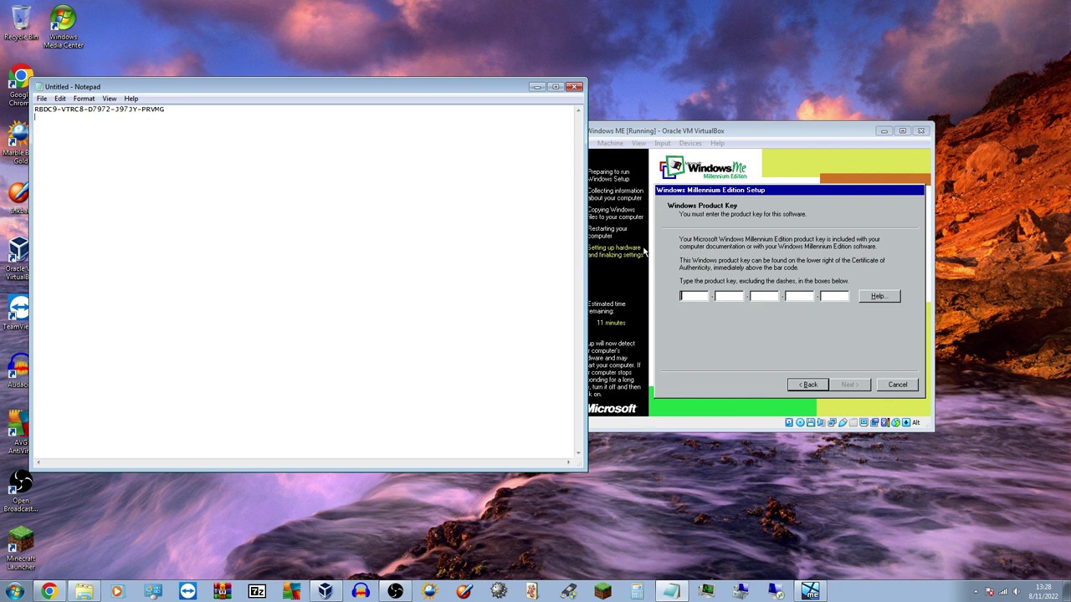
key("Return")
key("ctrl+v")
left_click_drag(180, 110, 3, 105)
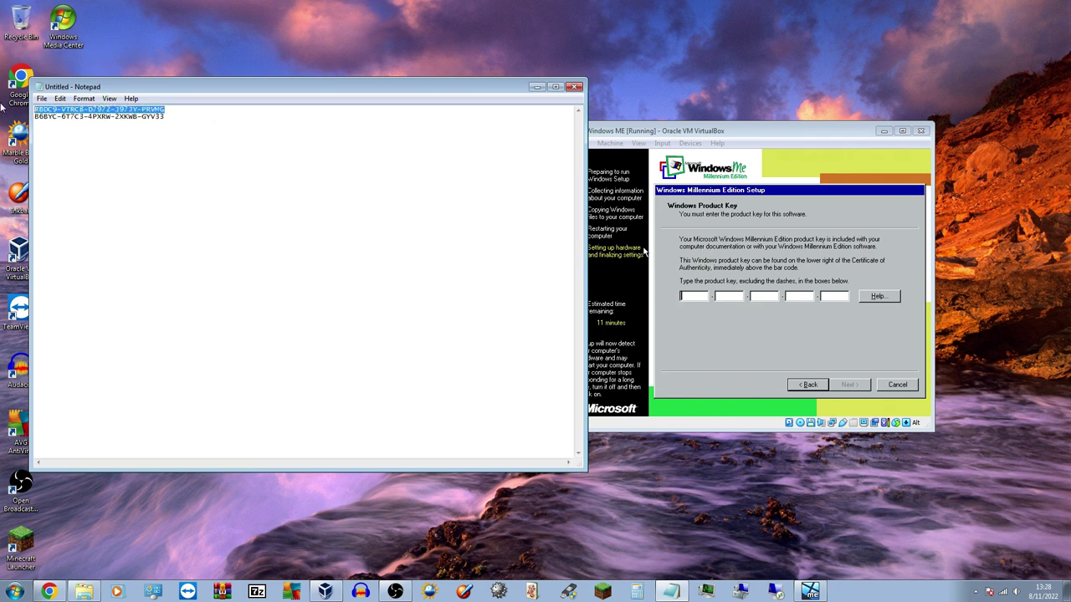
key("BackSpace")
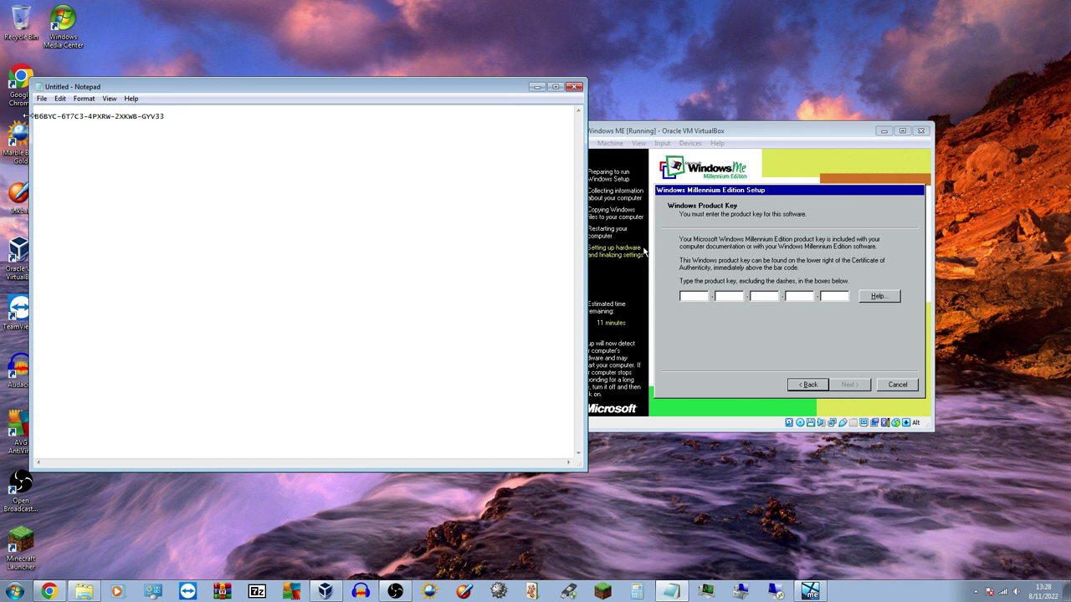
key("Delete")
left_click(215, 119)
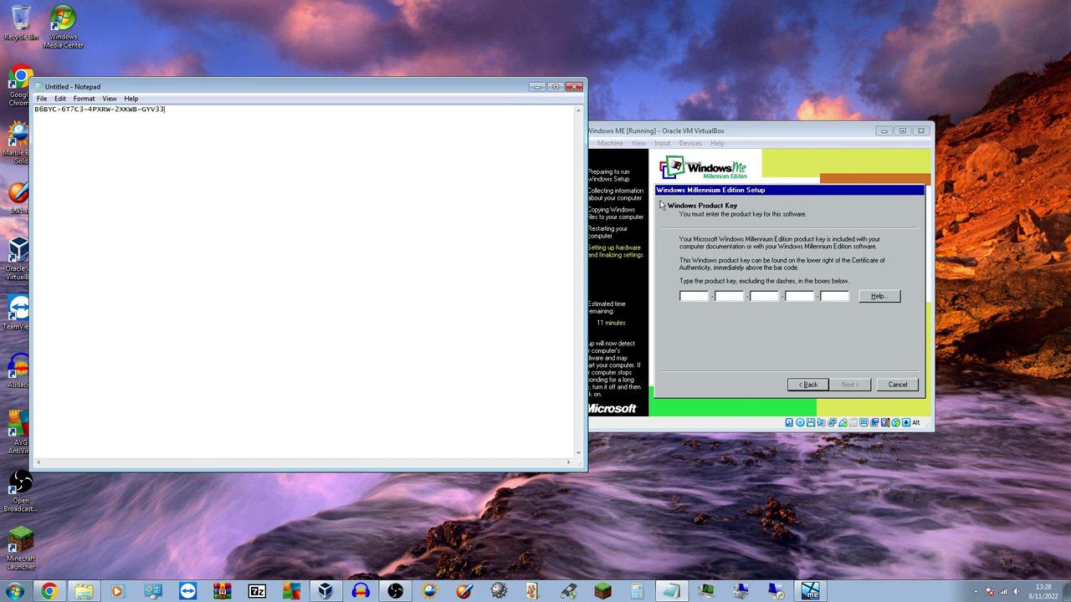
Type the new product key into the setup fields, submit it, and dismiss the invalid-key message
left_click(702, 297)
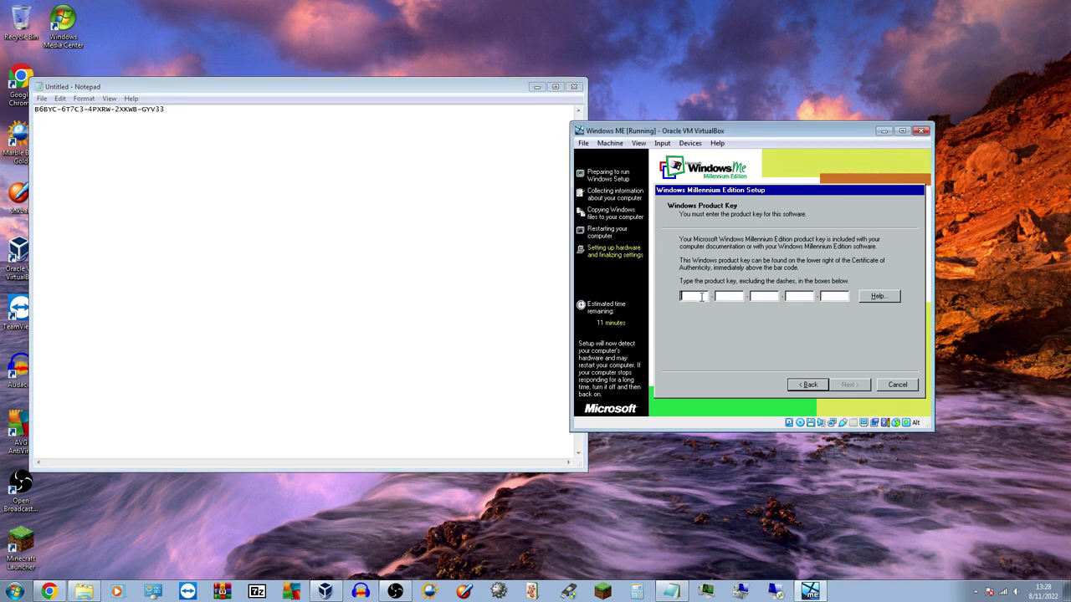
type("B6")
type("BY")
type("C-6T")
type("7C")
type("4PX")
type("RW-")
type("2")
type("XK")
type("WB-")
type("G")
type("YV33")
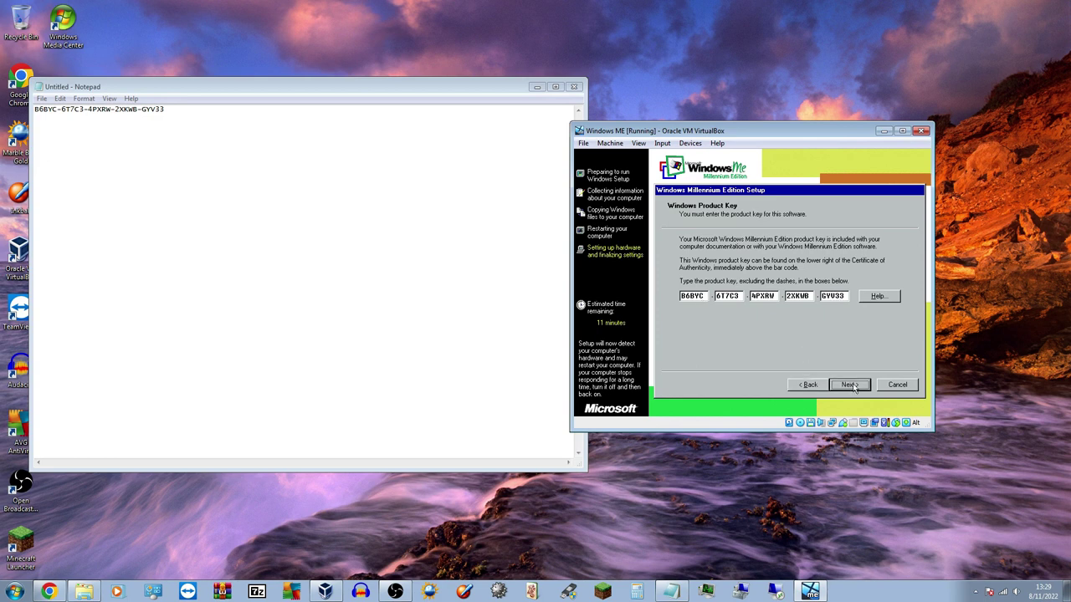
left_click(852, 385)
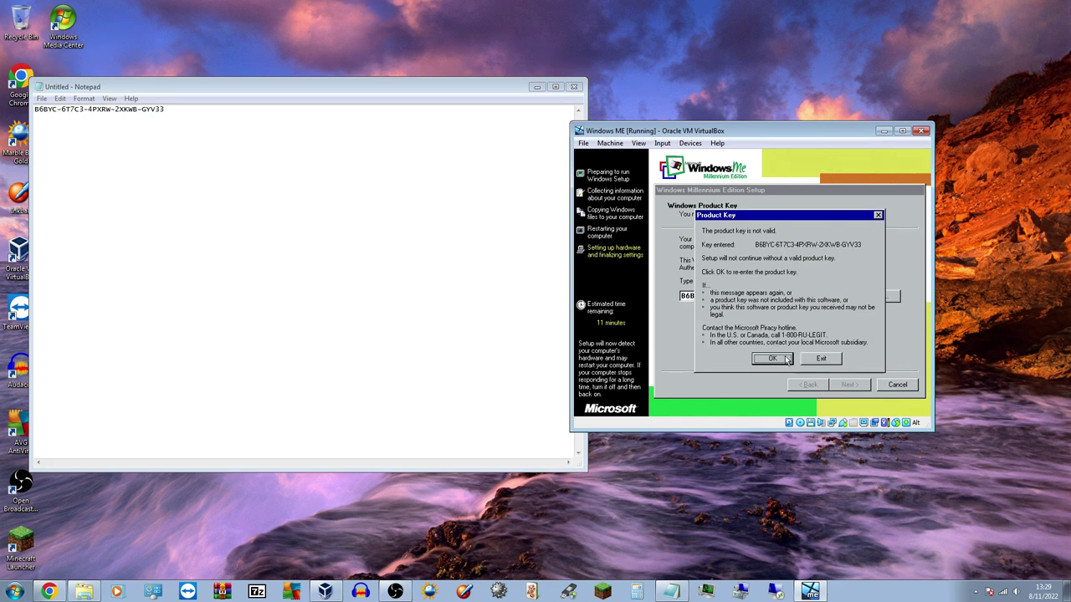
left_click(787, 359)
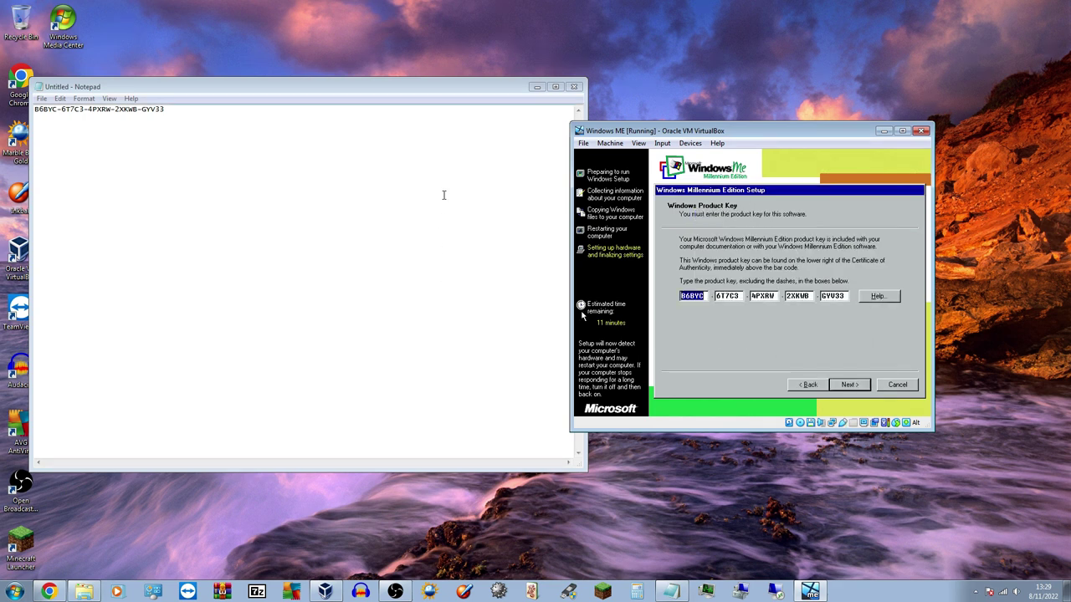
left_click(49, 592)
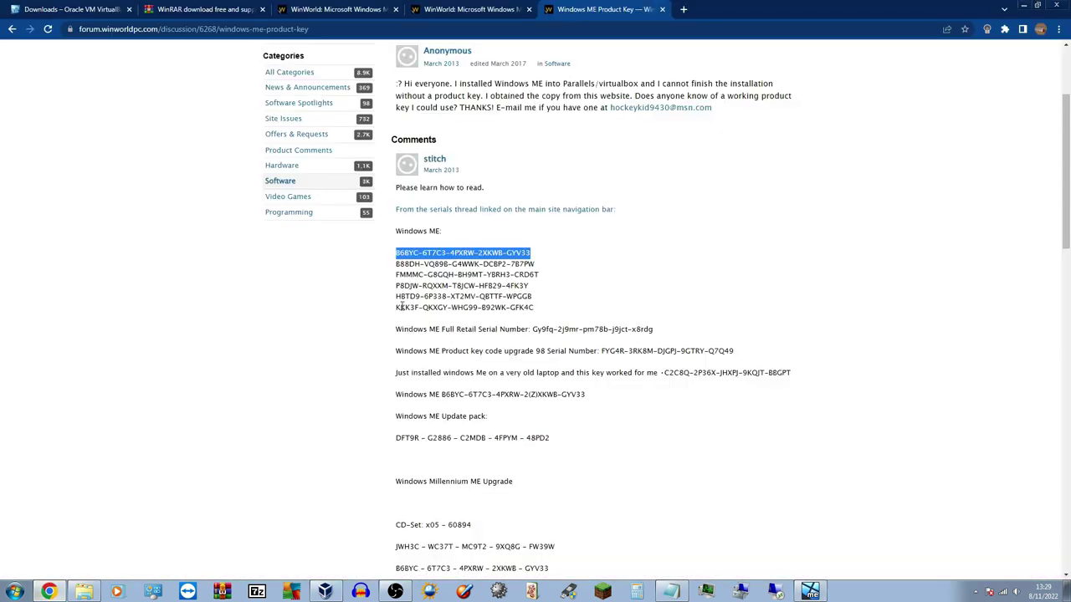
Copy the Full Retail serial from the WinWorld thread into Notepad over the old key, then arrange Notepad beside the VM
left_click_drag(1068, 247, 1066, 218)
left_click(437, 419)
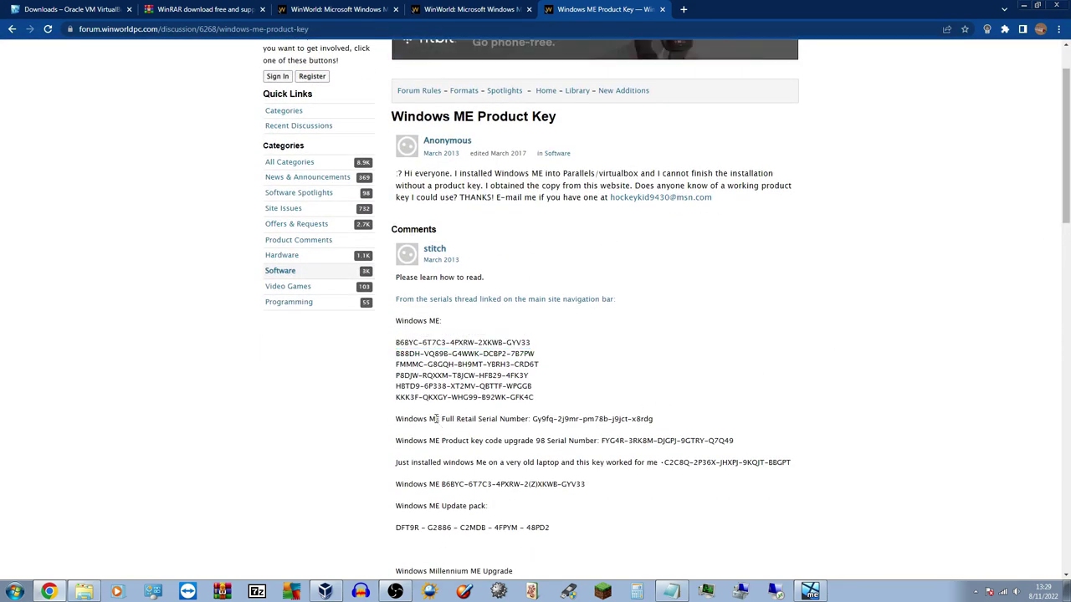
left_click_drag(533, 418, 699, 428)
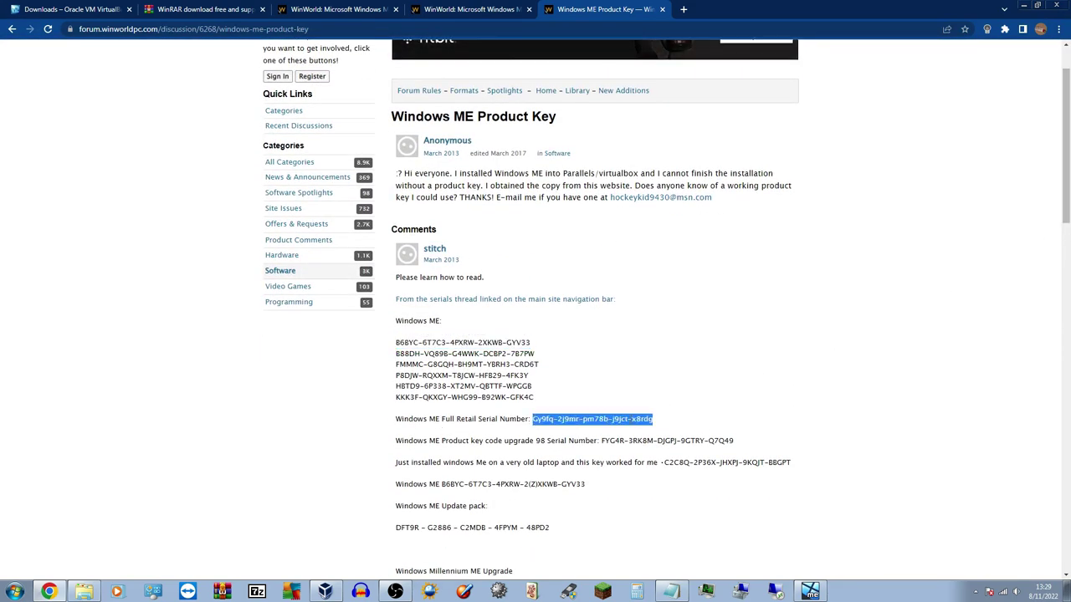
right_click(629, 418)
left_click(649, 428)
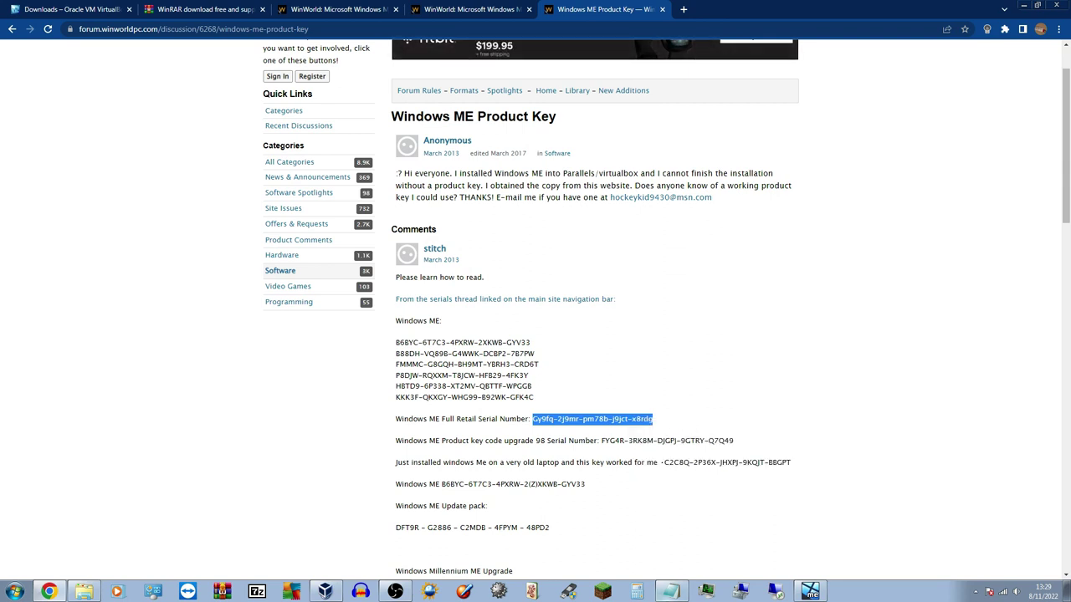
key("alt+Tab")
left_click_drag(166, 110, 0, 72)
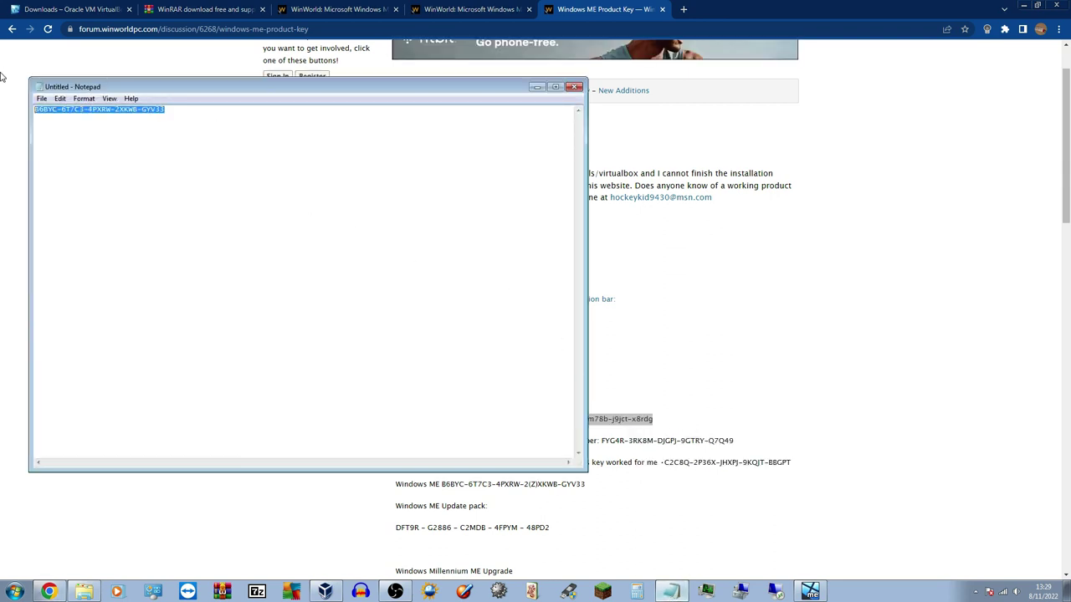
key("BackSpace")
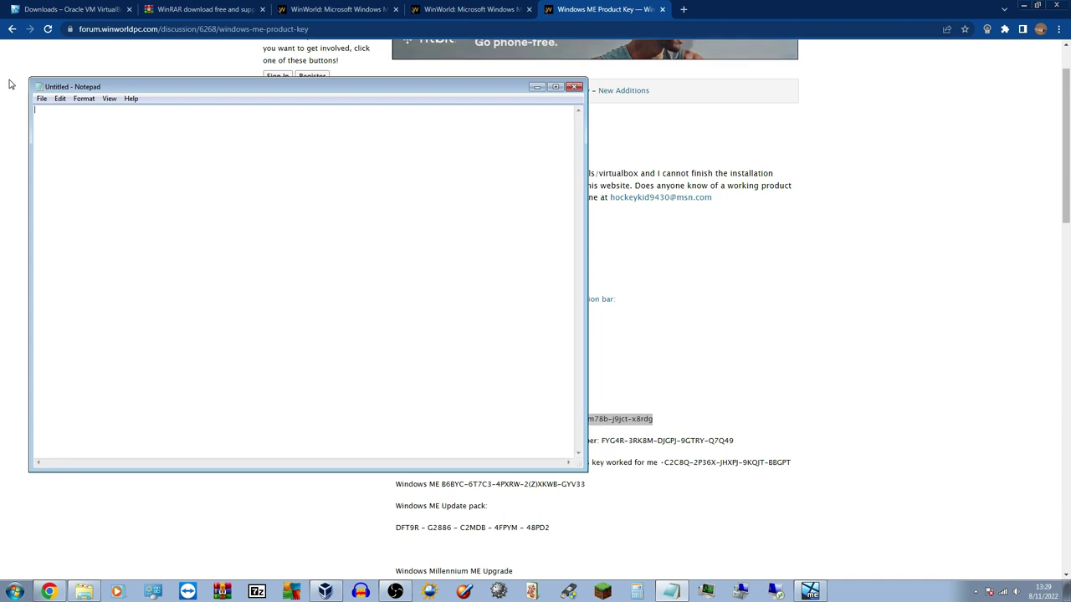
key("ctrl+v")
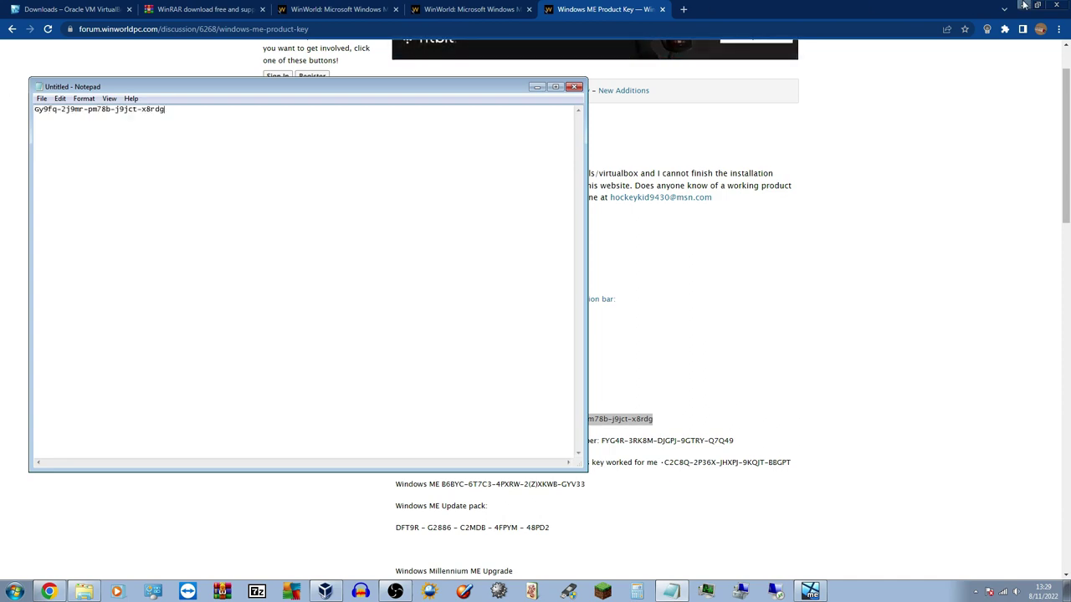
left_click(1023, 5)
left_click_drag(488, 89, 436, 101)
left_click_drag(673, 134, 681, 135)
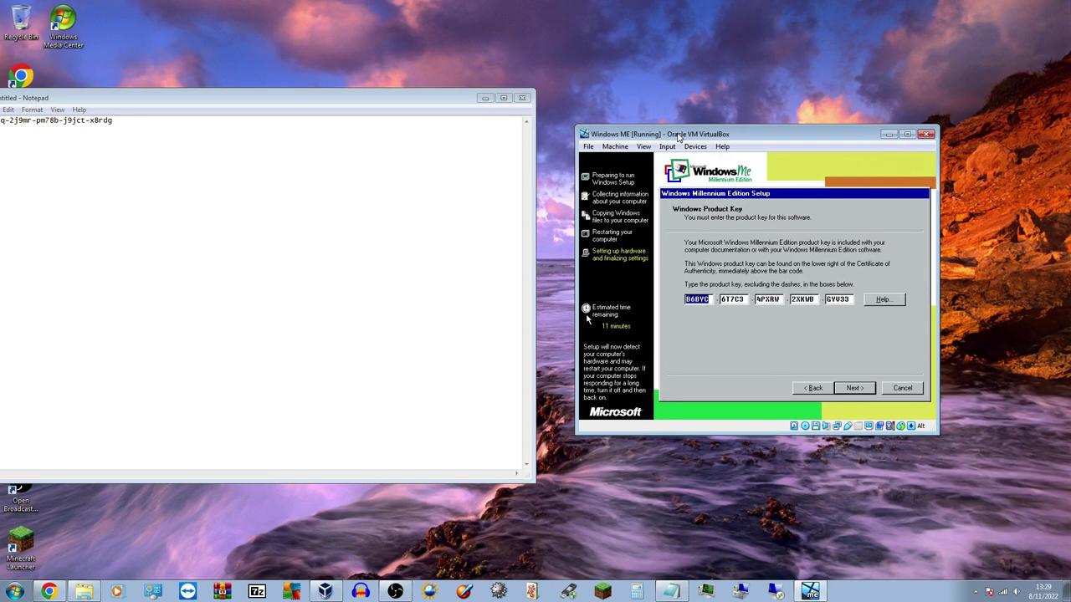
Type the Full Retail serial into the emptied key boxes, submit it, and exit when it's rejected
left_click(461, 100)
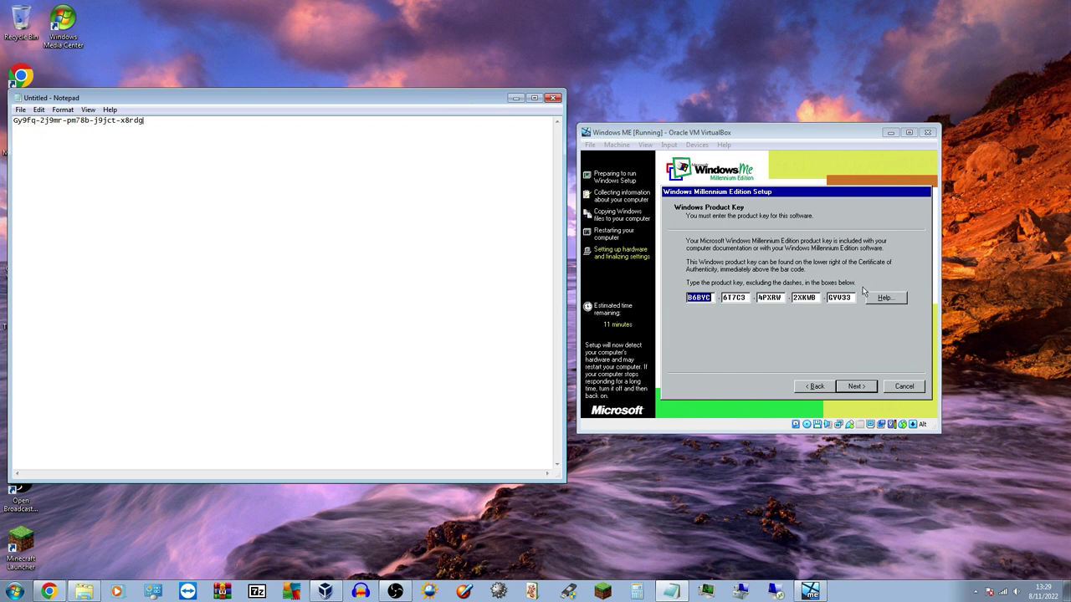
key("BackSpace")
key("BackSpace")
key("BackSpace")
key("BackSpace")
key("BackSpace")
key("BackSpace")
key("BackSpace")
key("BackSpace")
key("BackSpace")
key("BackSpace")
key("BackSpace")
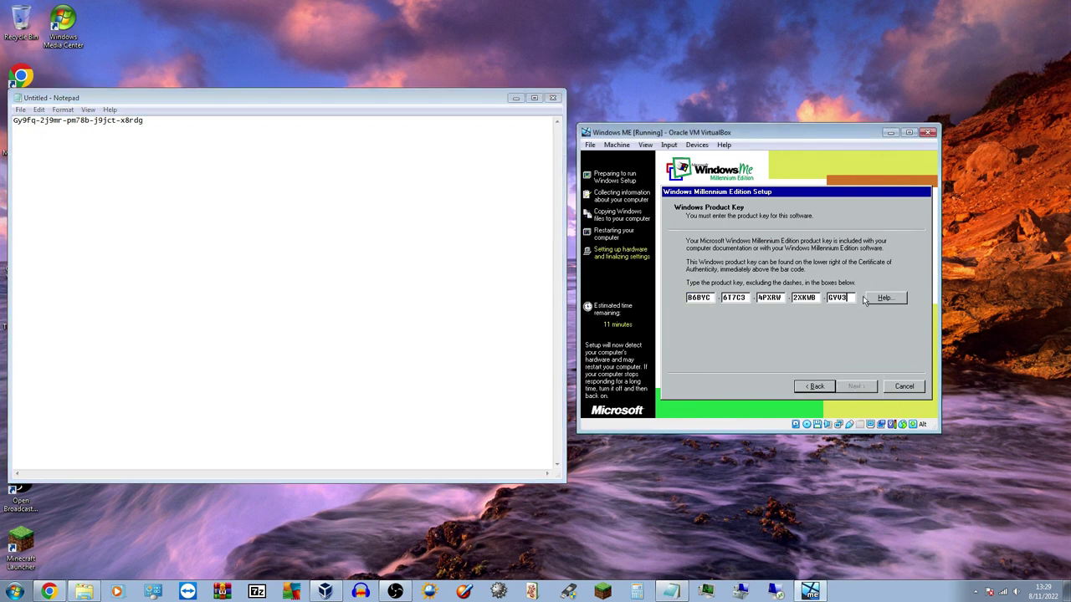
key("BackSpace")
key("BackSpace")
key("BackSpace")
key("BackSpace")
key("BackSpace")
key("BackSpace")
key("BackSpace")
key("BackSpace")
key("BackSpace")
key("BackSpace")
key("BackSpace")
key("BackSpace")
key("BackSpace")
key("BackSpace")
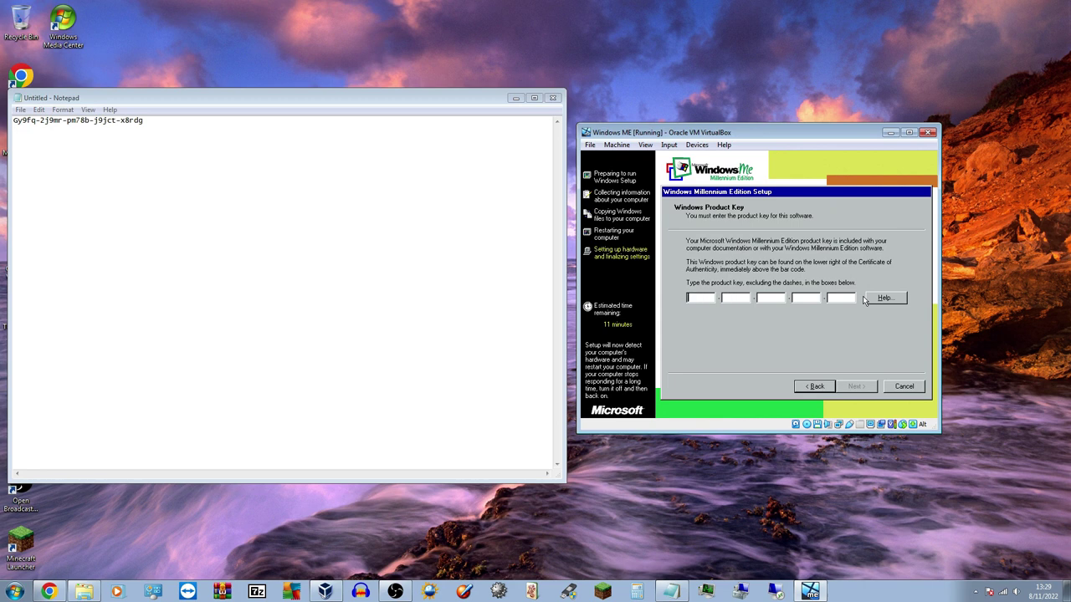
type("GY9FQ")
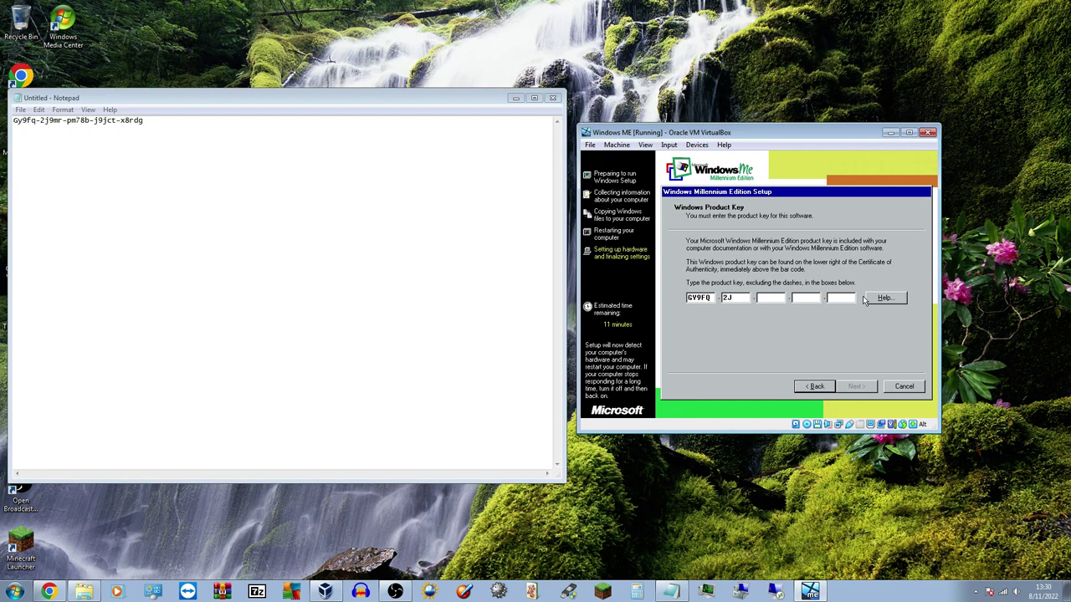
type("mr-pm78b")
type("x8rdg")
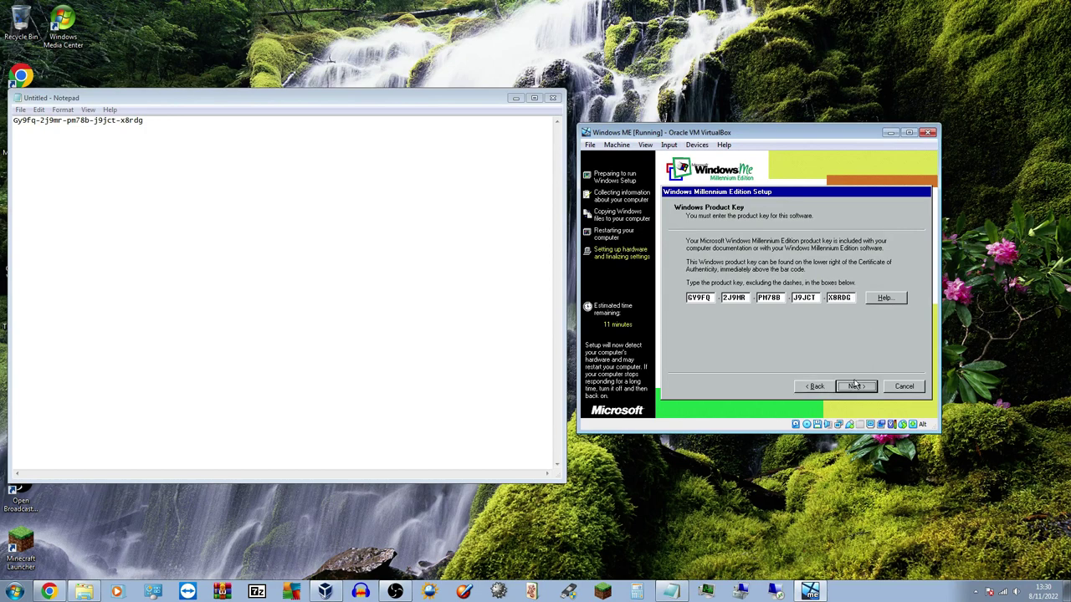
left_click(857, 386)
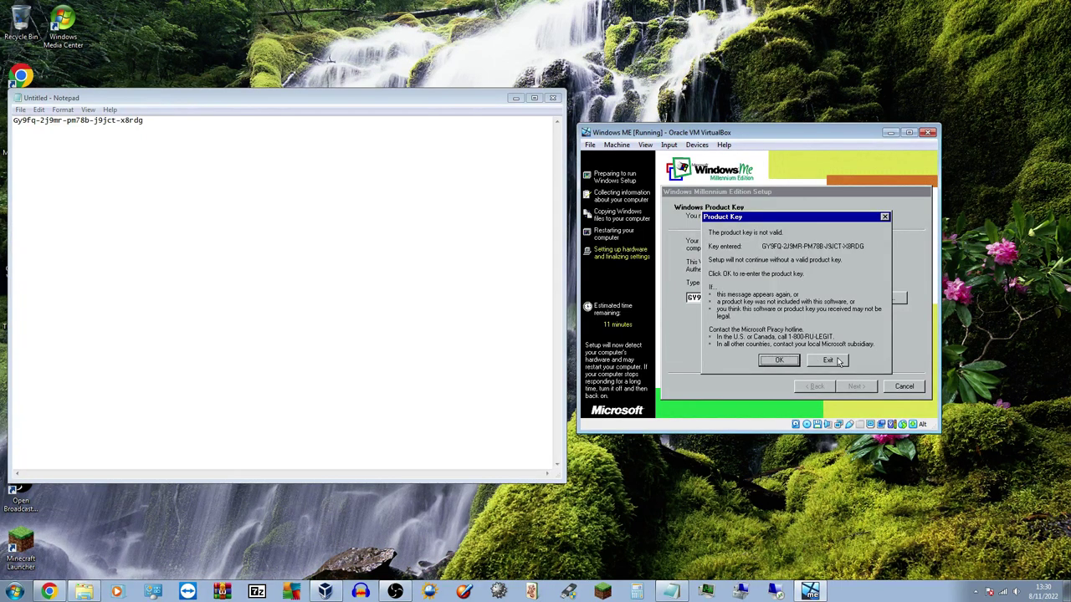
left_click(837, 361)
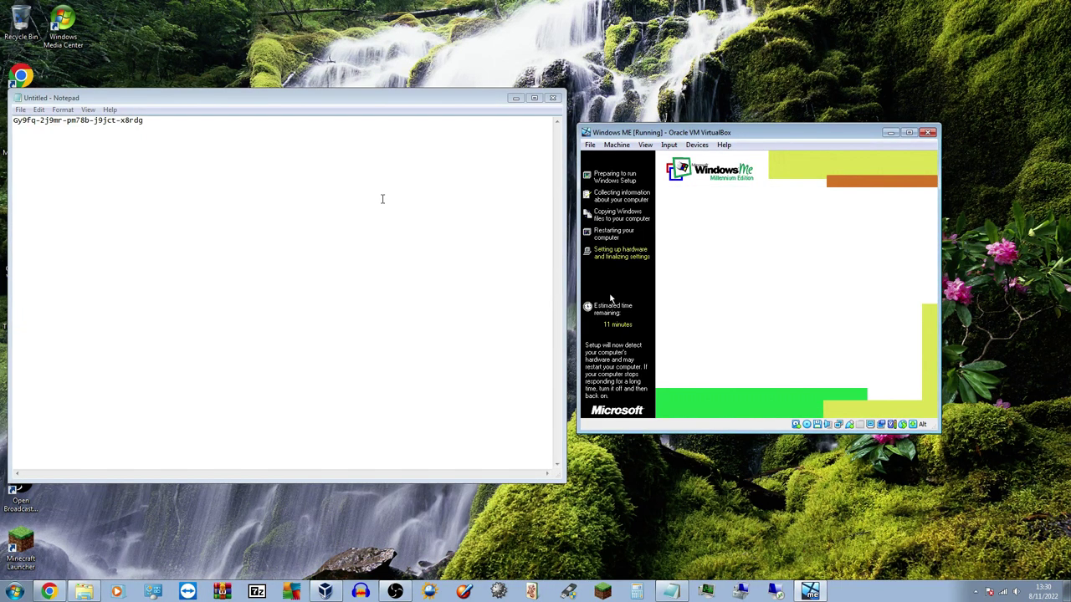
Clear Notepad, then scroll the WinWorld thread to the key in the November 2018 reply
left_click(362, 193)
key("ctrl+a")
key("BackSpace")
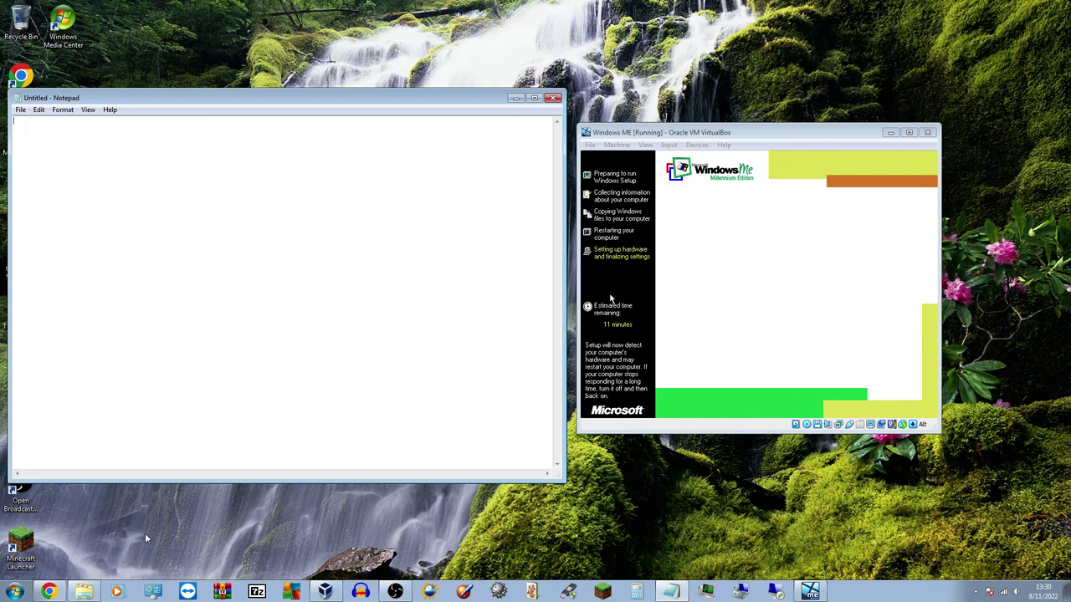
left_click(516, 98)
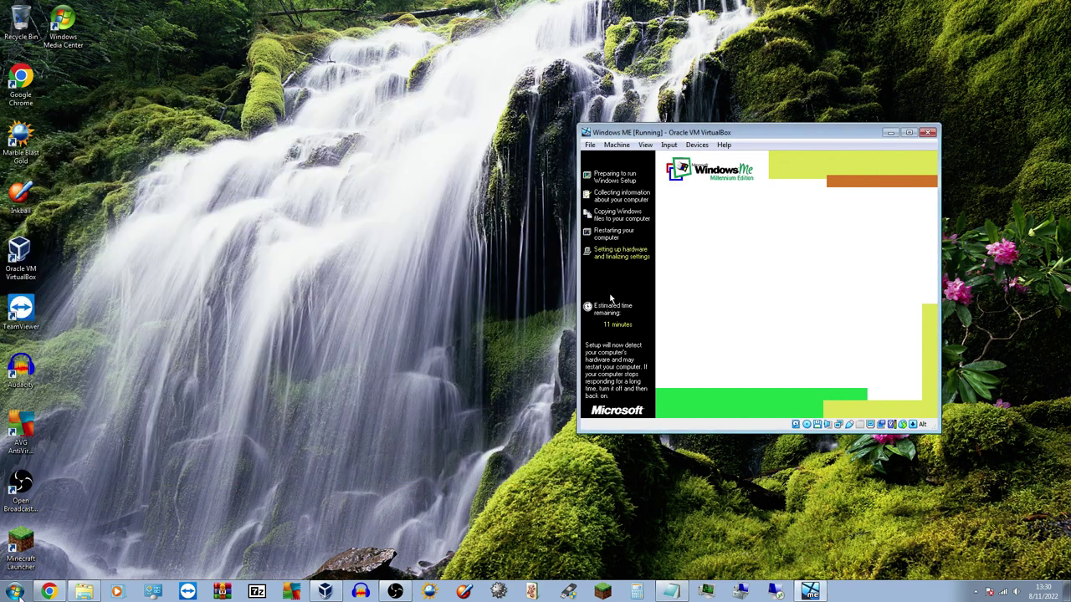
left_click(48, 591)
left_click_drag(1066, 169, 1068, 421)
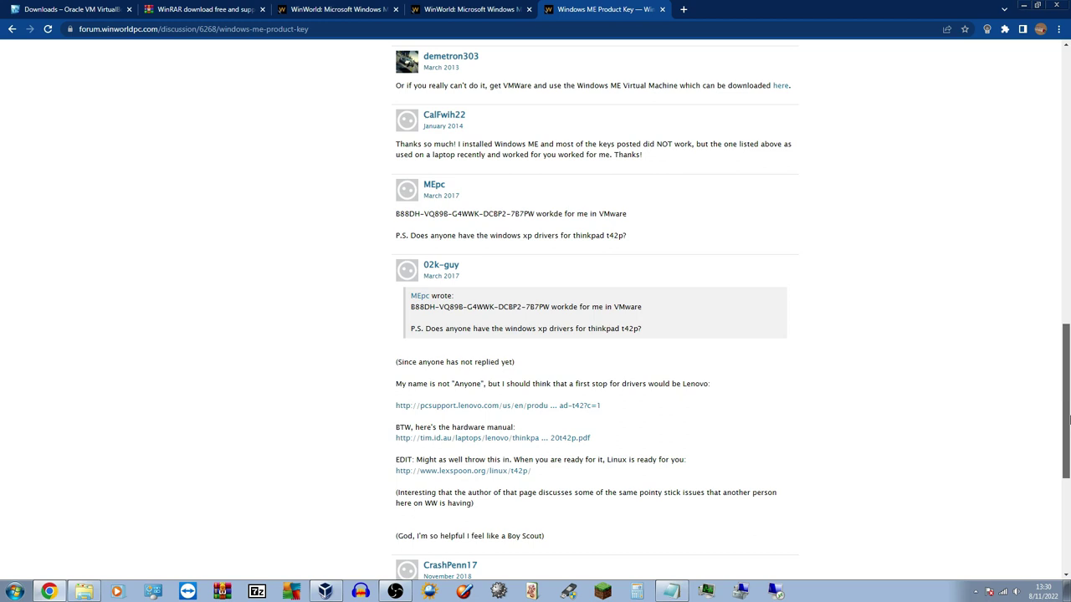
left_click_drag(1068, 421, 1068, 441)
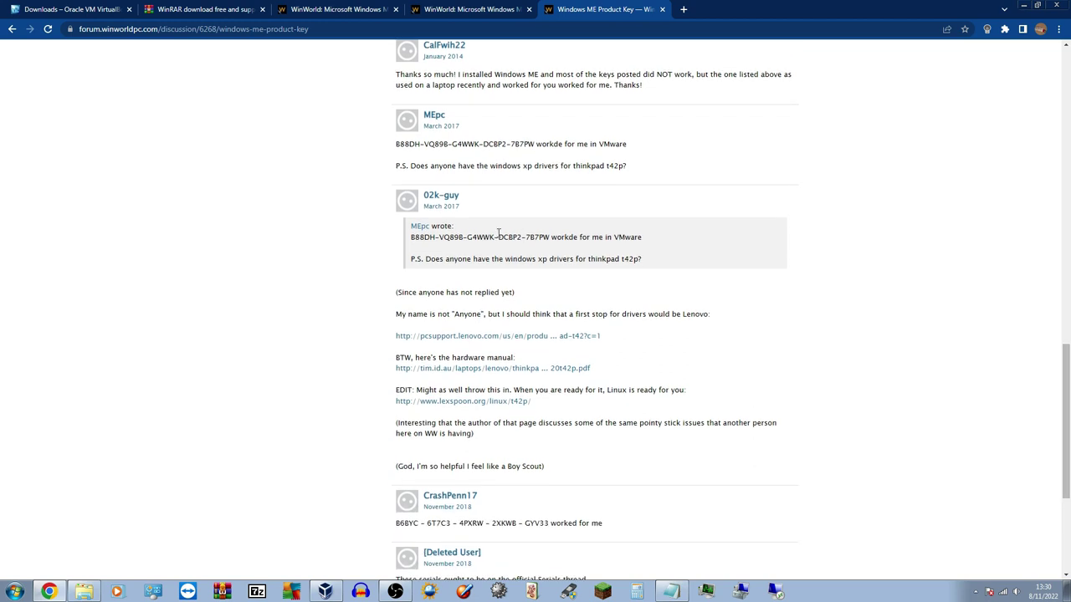
left_click_drag(391, 525, 555, 525)
left_click(503, 529)
Back on the Google results, open and skim the Angelfire Windows Bootdisk and serial page
left_click(12, 29)
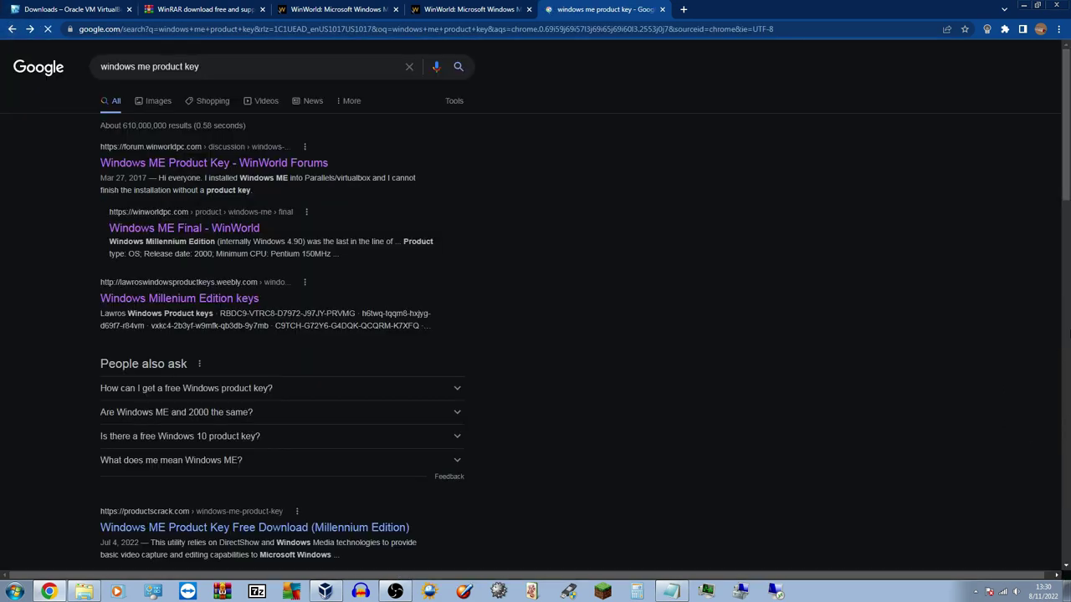
scroll(283, 318, "down", 8)
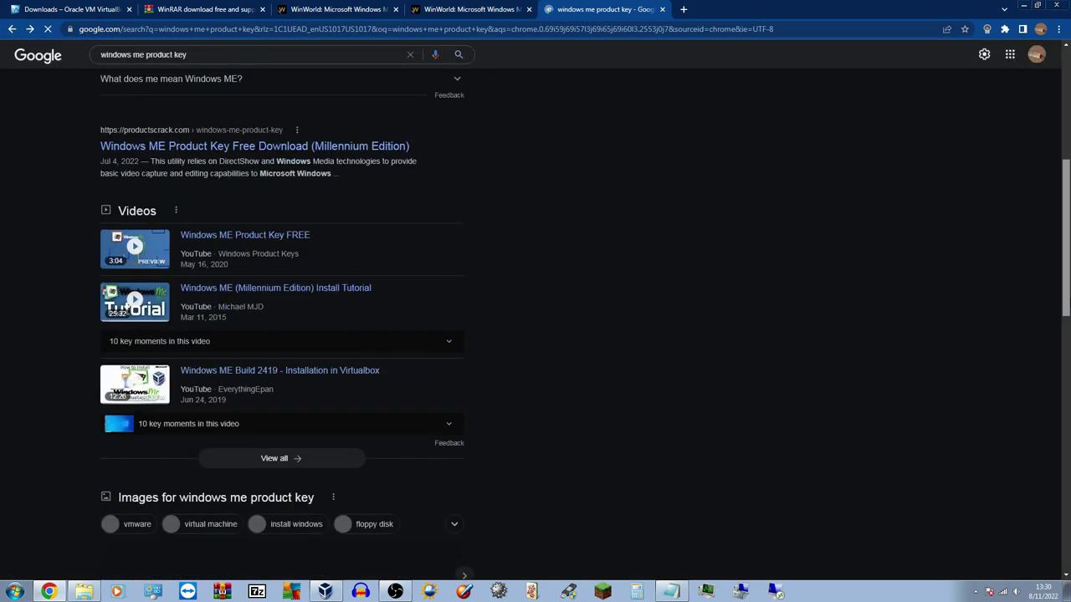
scroll(283, 318, "down", 1)
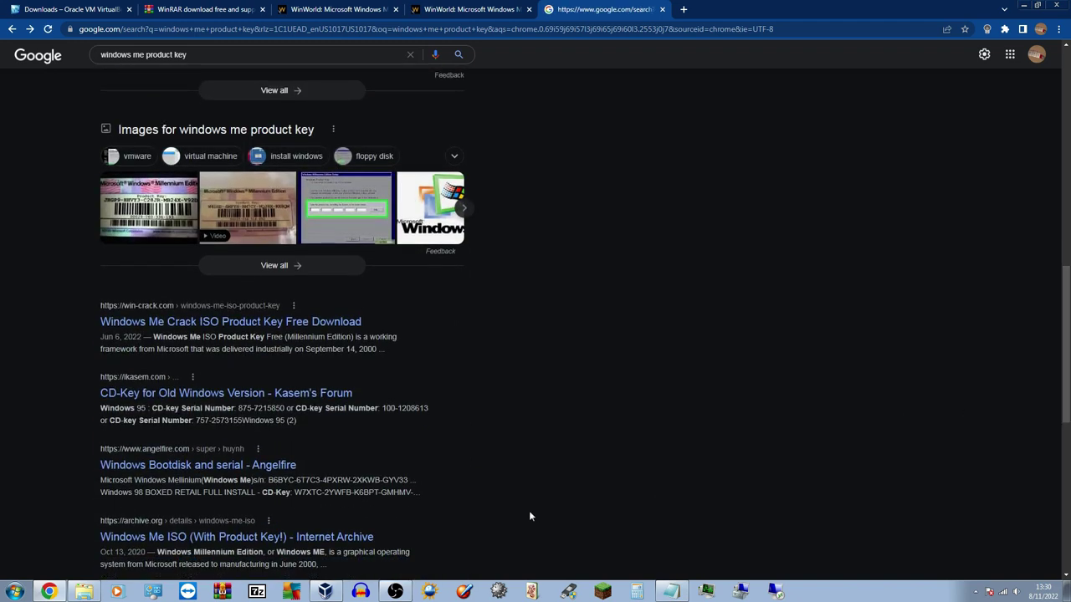
left_click(208, 472)
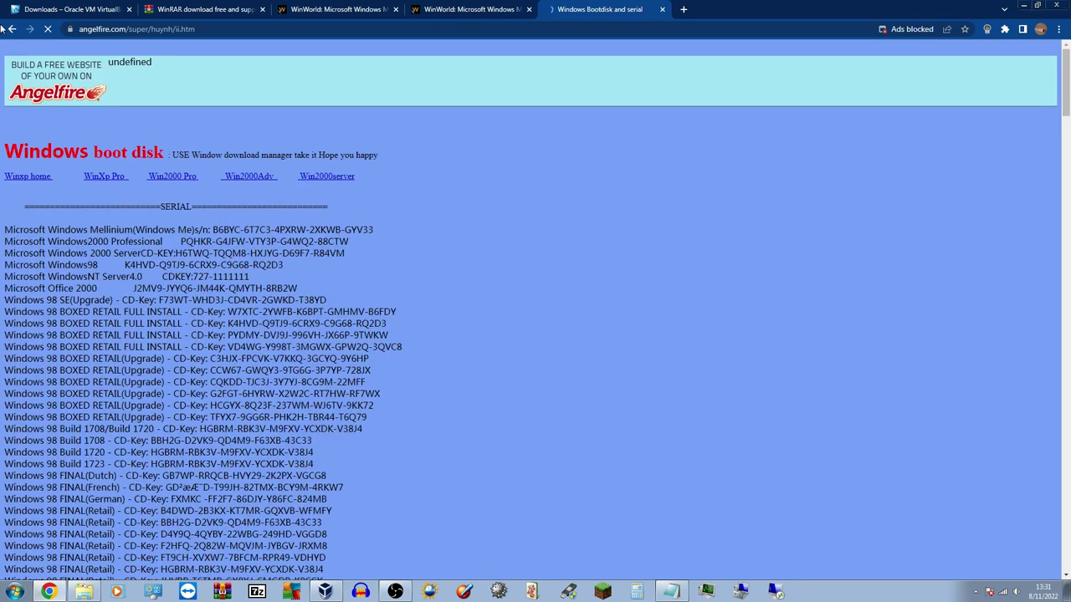
left_click_drag(80, 240, 334, 551)
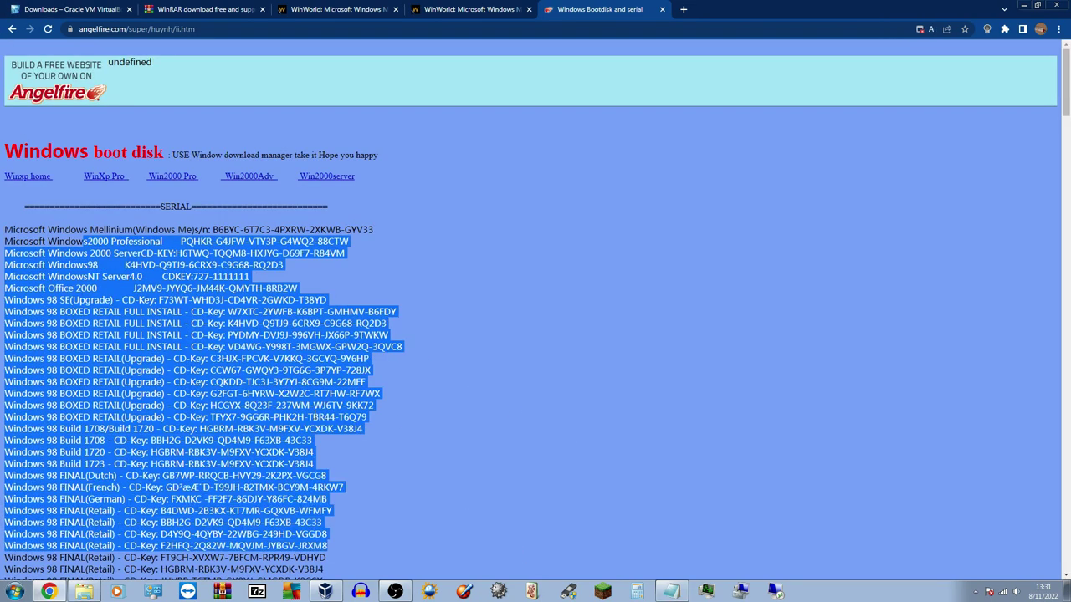
left_click(334, 550)
Browse Kasem's CD-Key for Old Windows Version page, then return to the Google results
left_click(11, 30)
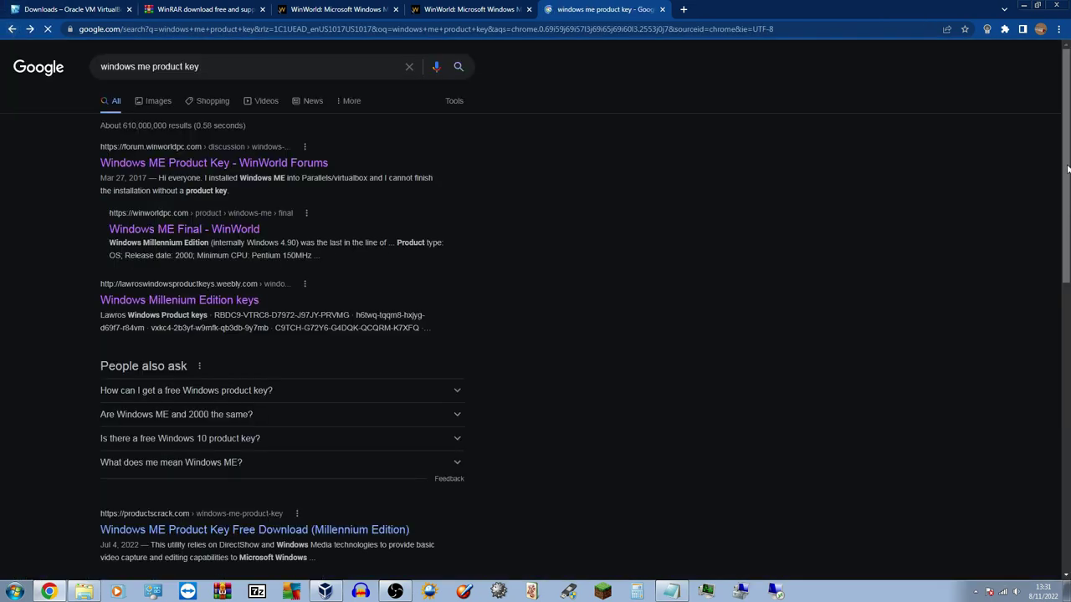
scroll(307, 352, "down", 5)
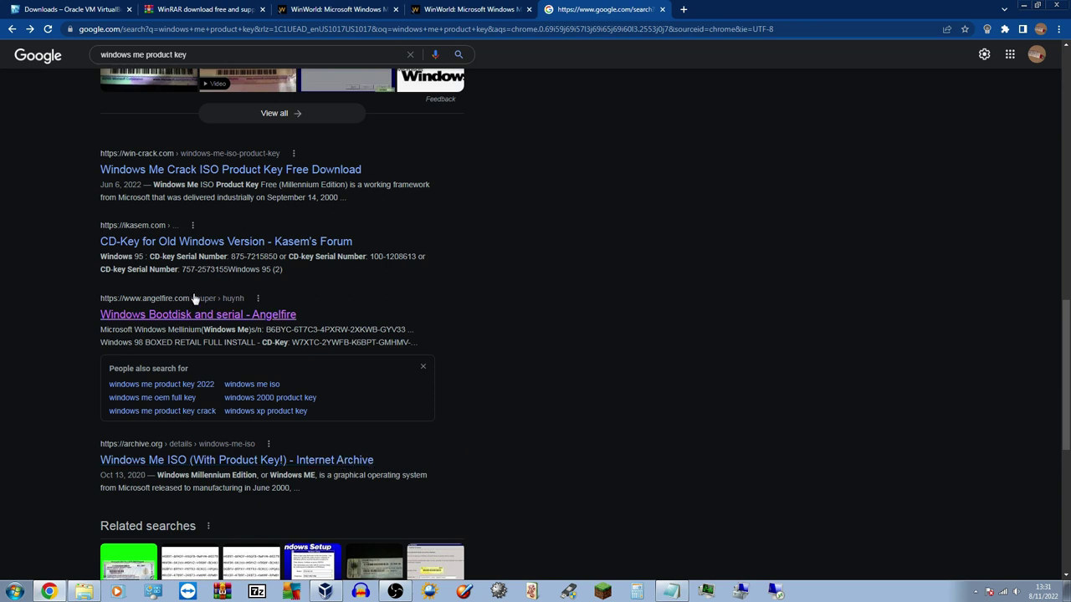
left_click(202, 239)
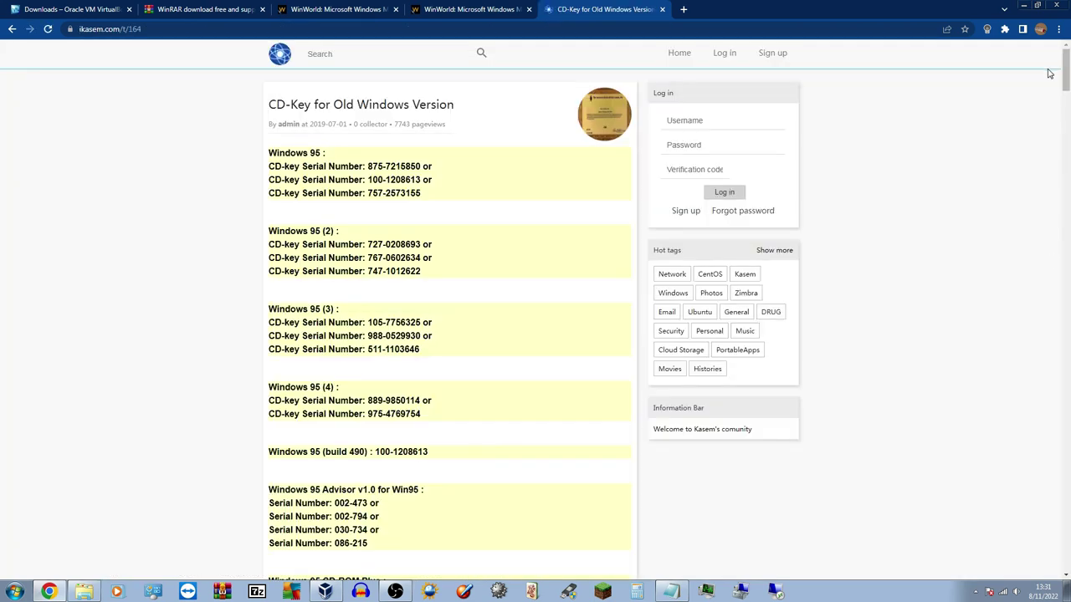
mouse_move(1065, 70)
left_mouse_down()
mouse_move(1065, 548)
mouse_move(1048, 378)
mouse_move(1056, 75)
left_mouse_up()
left_click(11, 28)
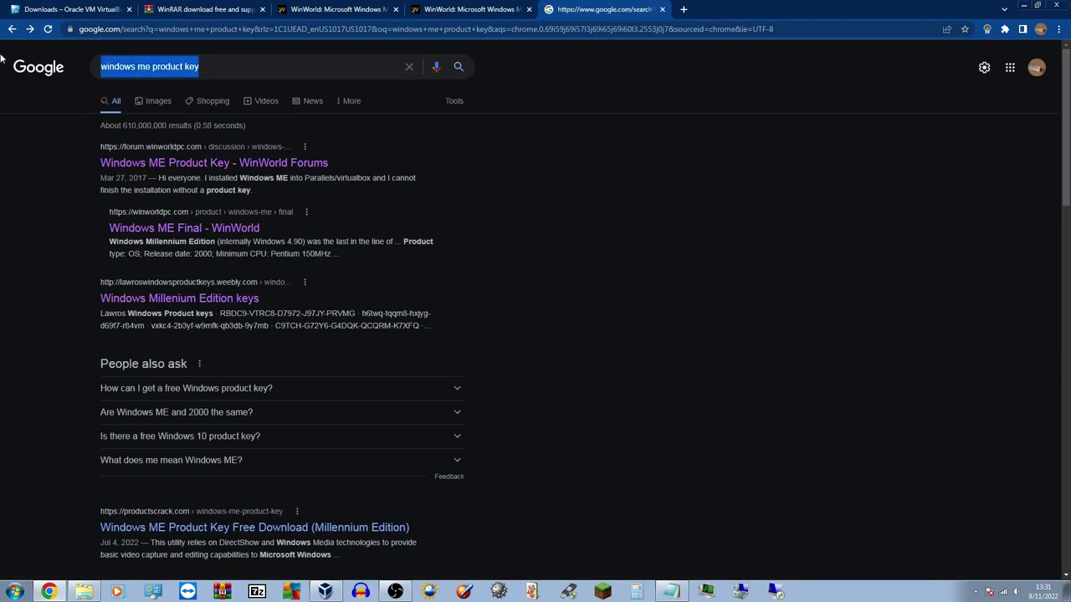
Search 'windows me product key' and open the WinWorld Windows ME Final page
type("windows me p")
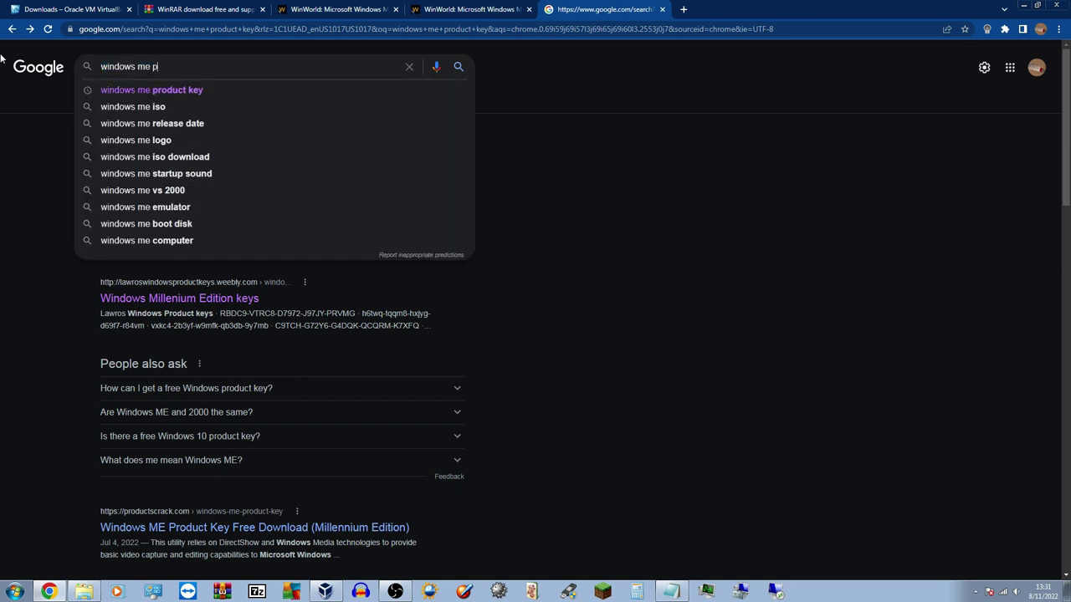
type("roduct key")
key("Return")
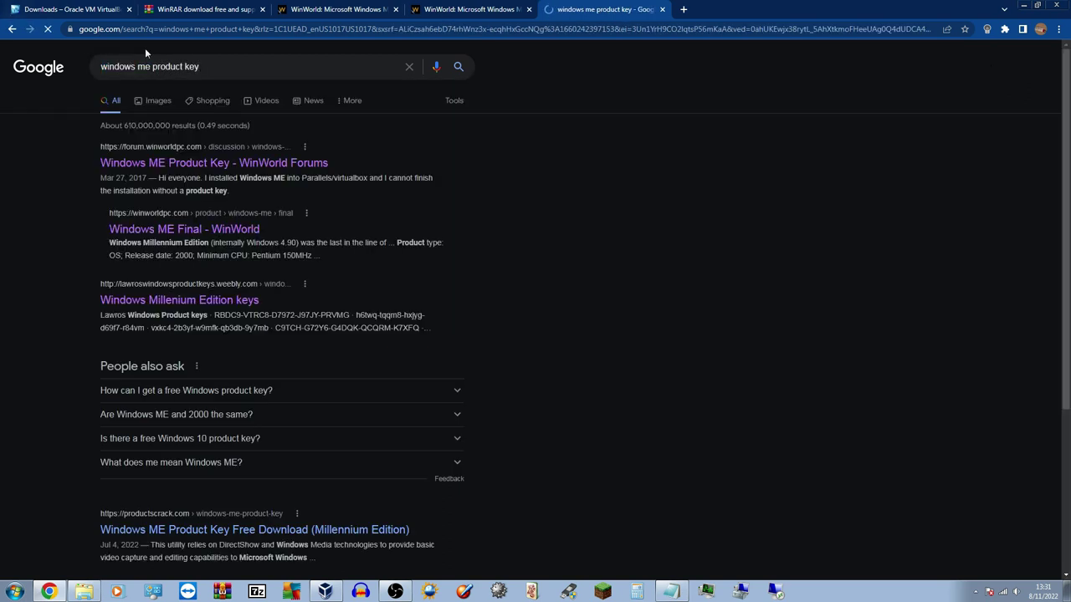
left_click(189, 229)
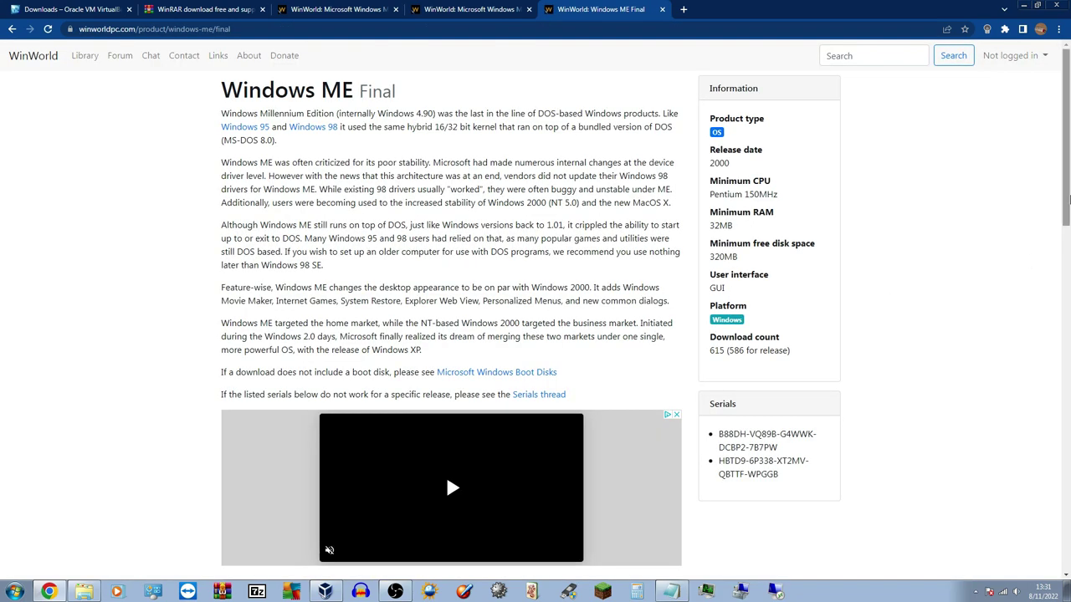
scroll(1058, 234, "down", 1)
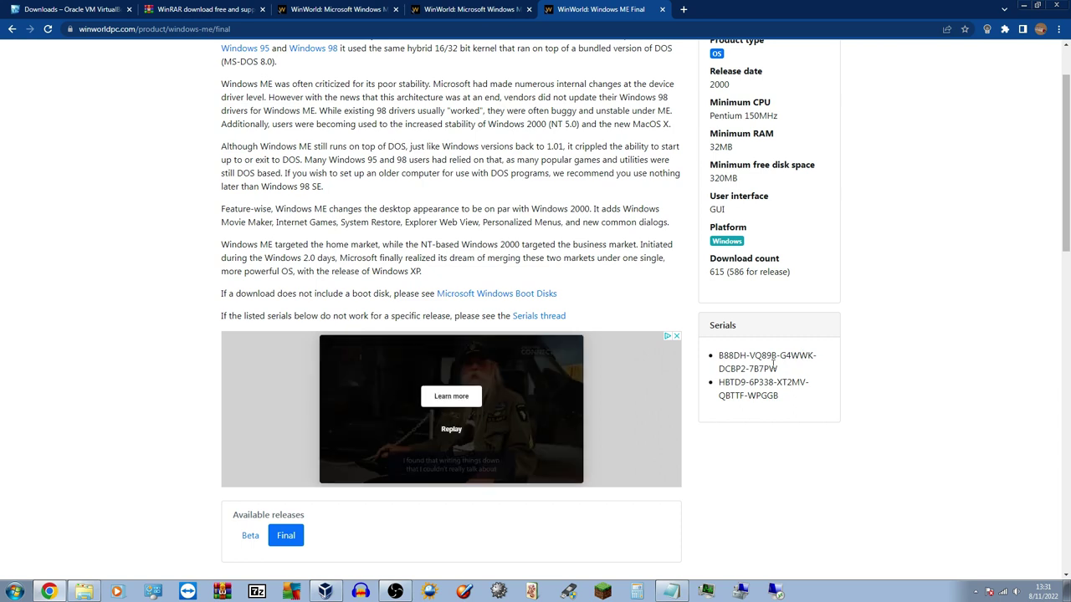
Copy both Windows ME serials into the empty Notepad document, then minimize Notepad and Chrome
left_click_drag(719, 355, 820, 402)
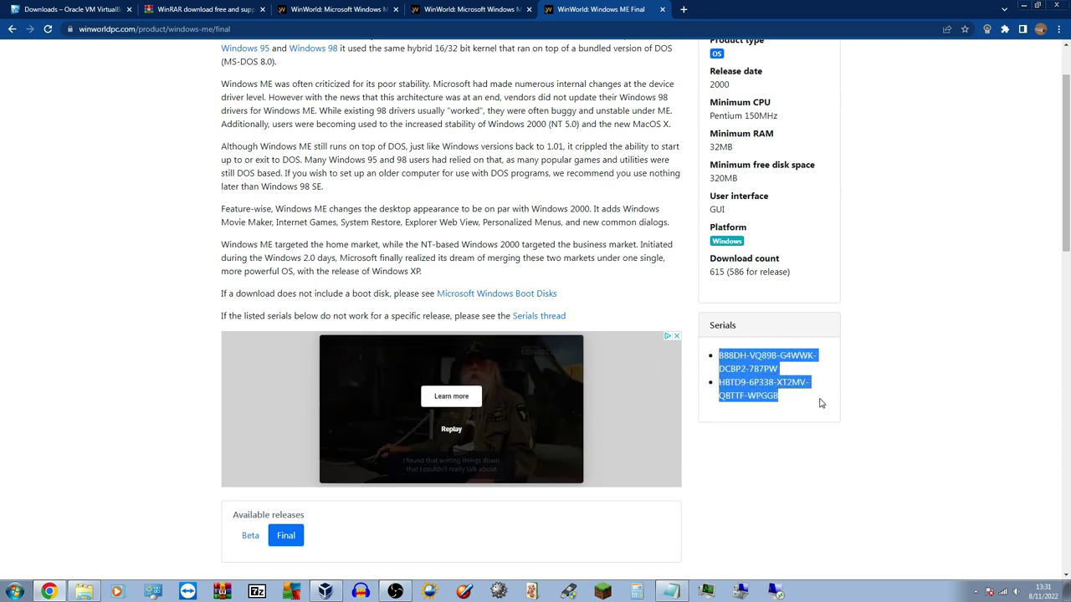
right_click(766, 379)
left_click(784, 386)
right_click(397, 194)
left_click(411, 238)
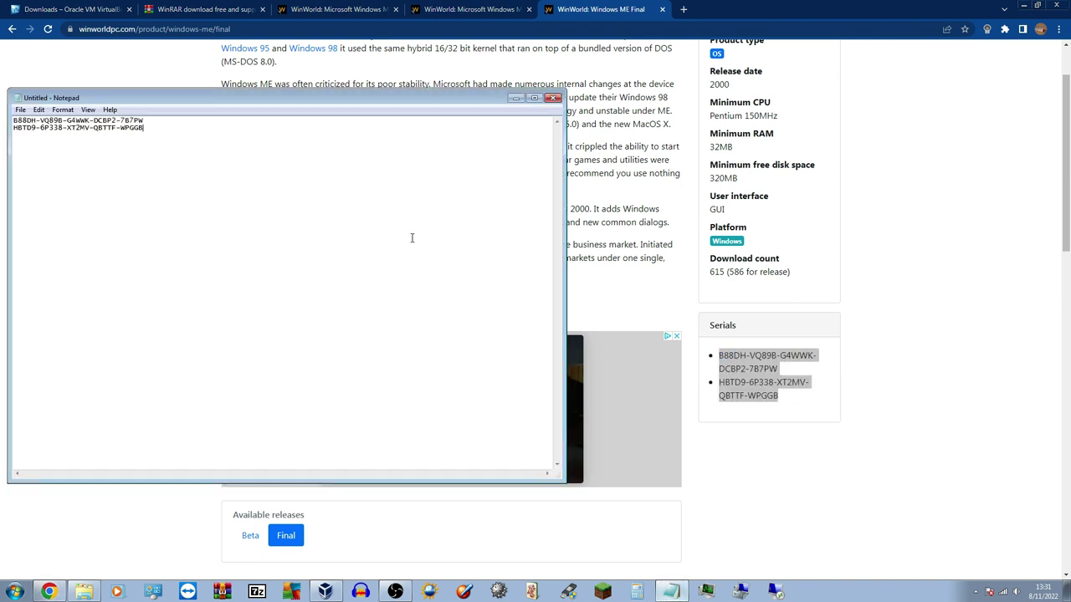
left_click(515, 99)
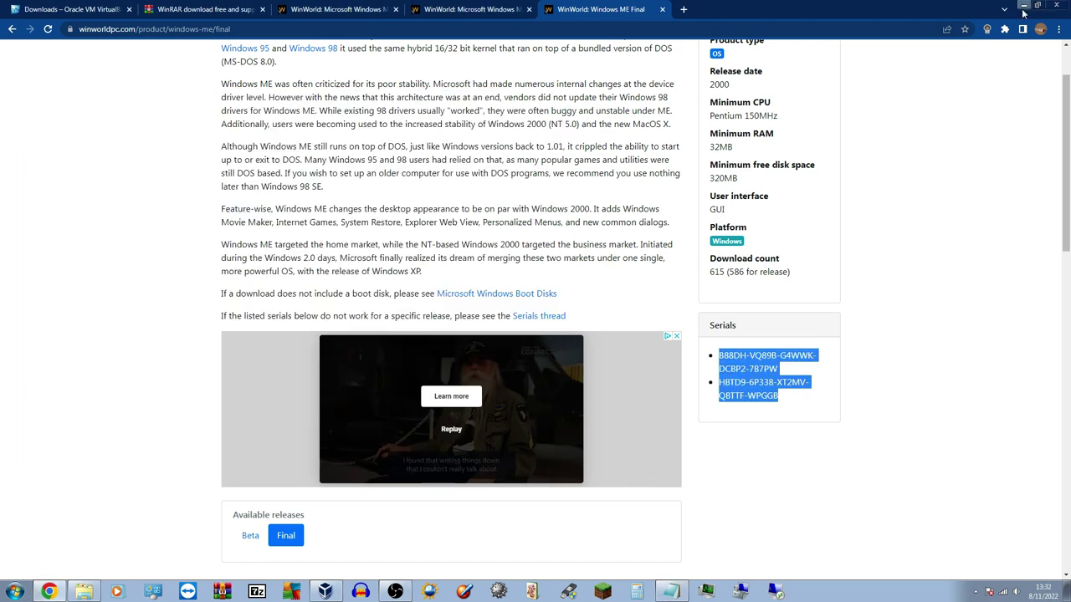
left_click(1022, 6)
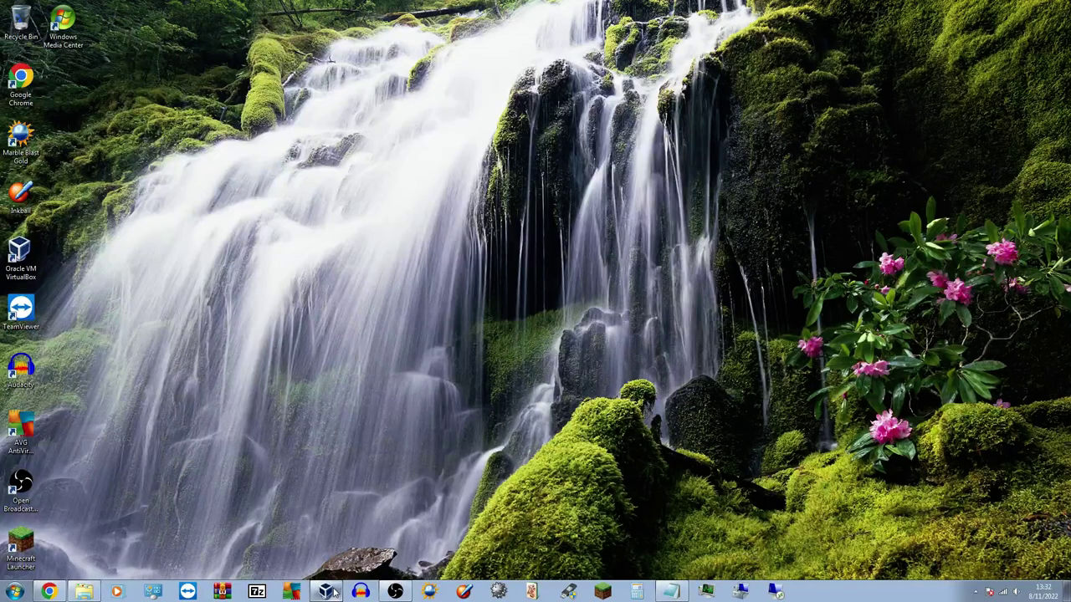
Bring up VirtualBox Manager and get the Windows ME VM booting in its own window
left_click(324, 592)
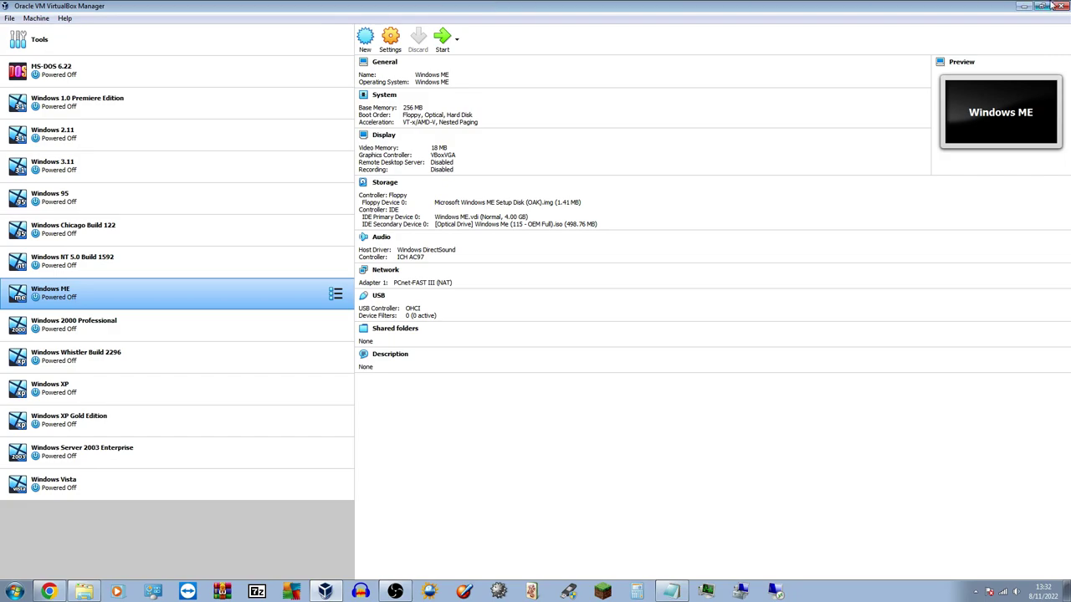
left_click(1024, 6)
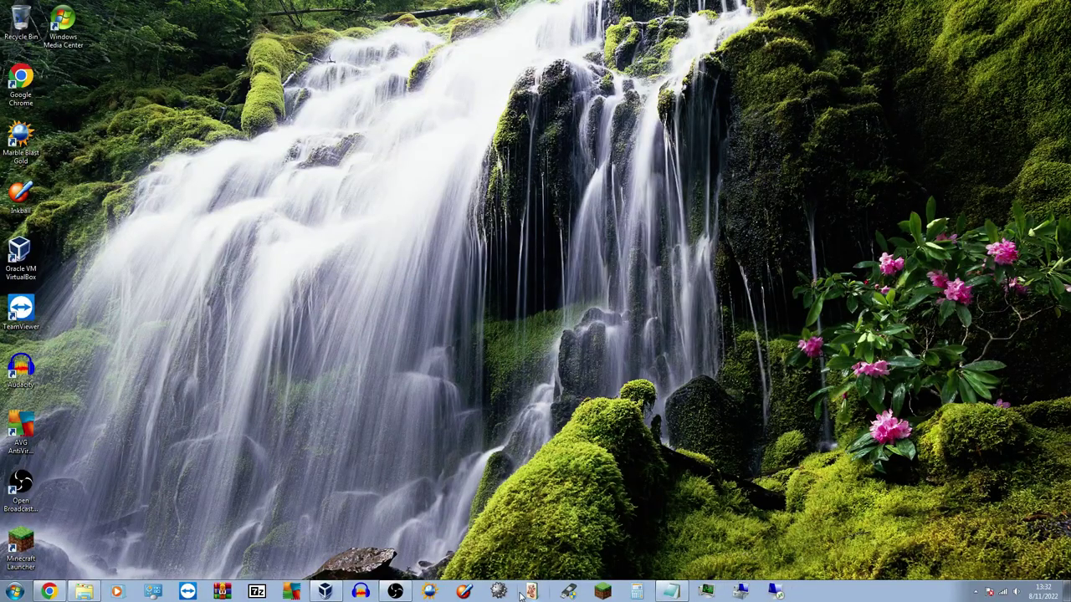
left_click(324, 592)
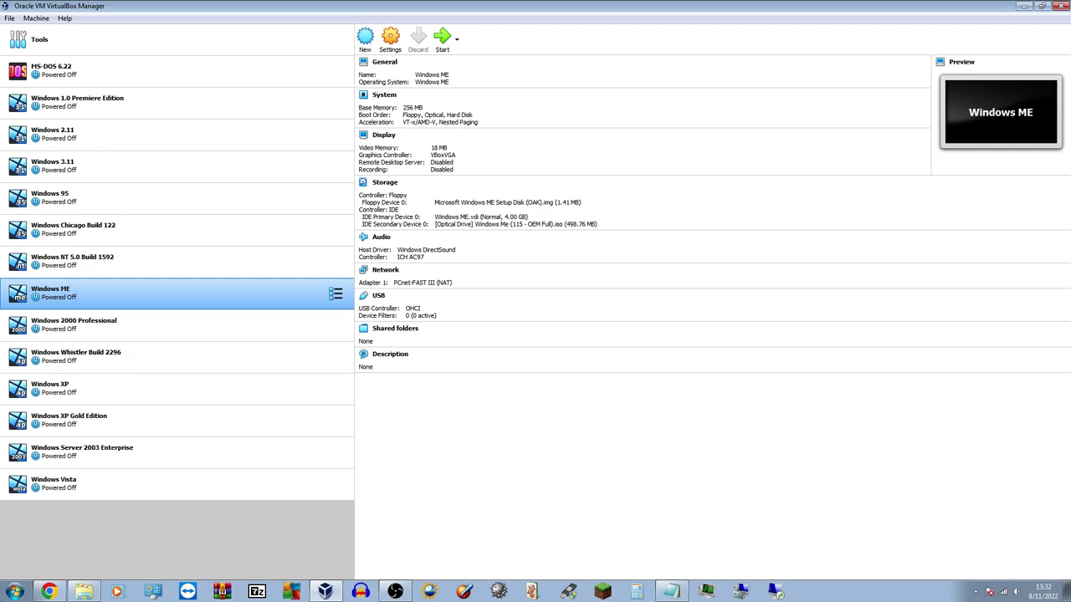
key("super")
key("super")
key("alt+Tab")
key("alt+Tab")
key("alt+Tab")
key("alt+Tab")
key("alt+Tab")
key("alt+Tab")
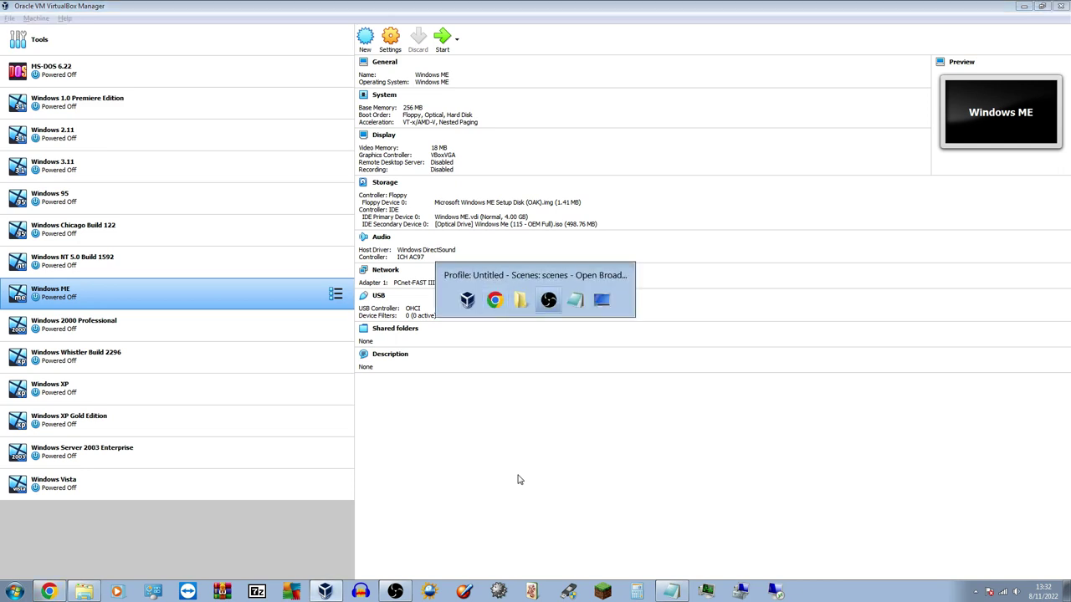
key("alt+Tab")
key("alt+Tab")
key("alt+Tab")
key("alt+Tab")
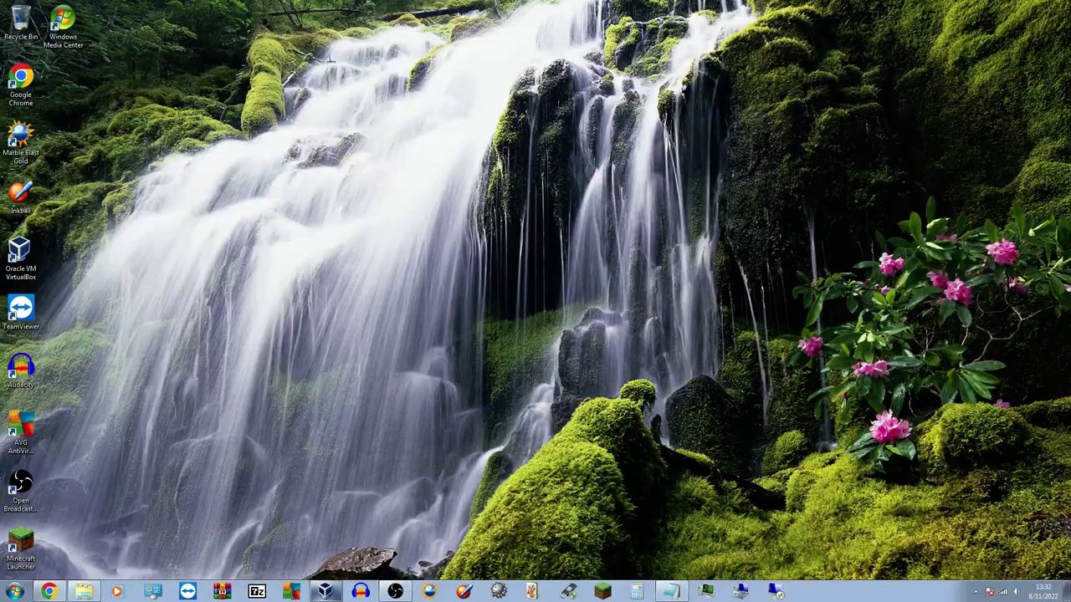
left_click(326, 592)
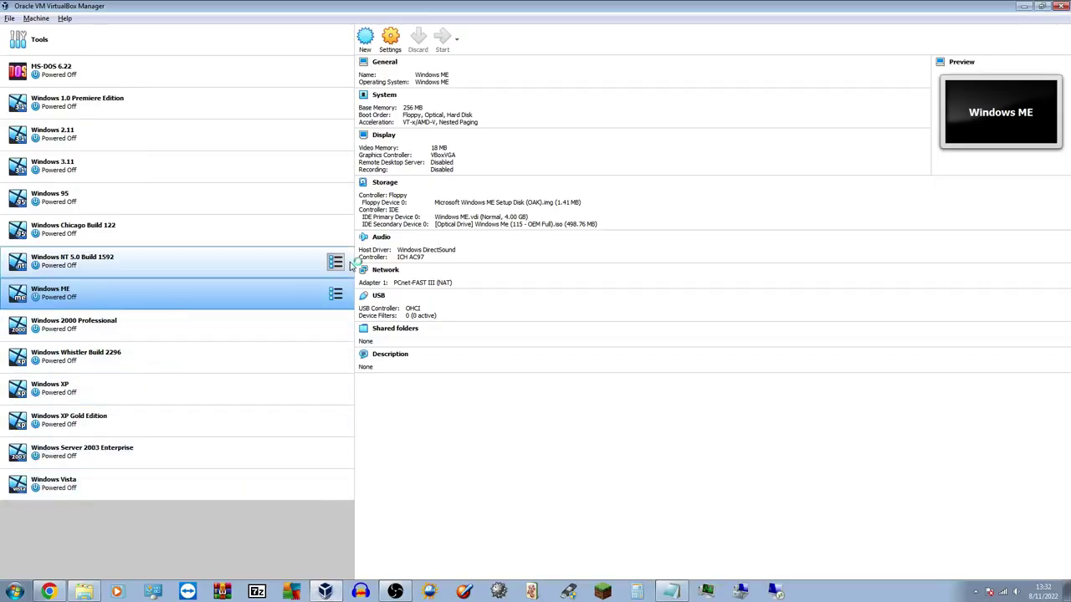
left_click(1024, 6)
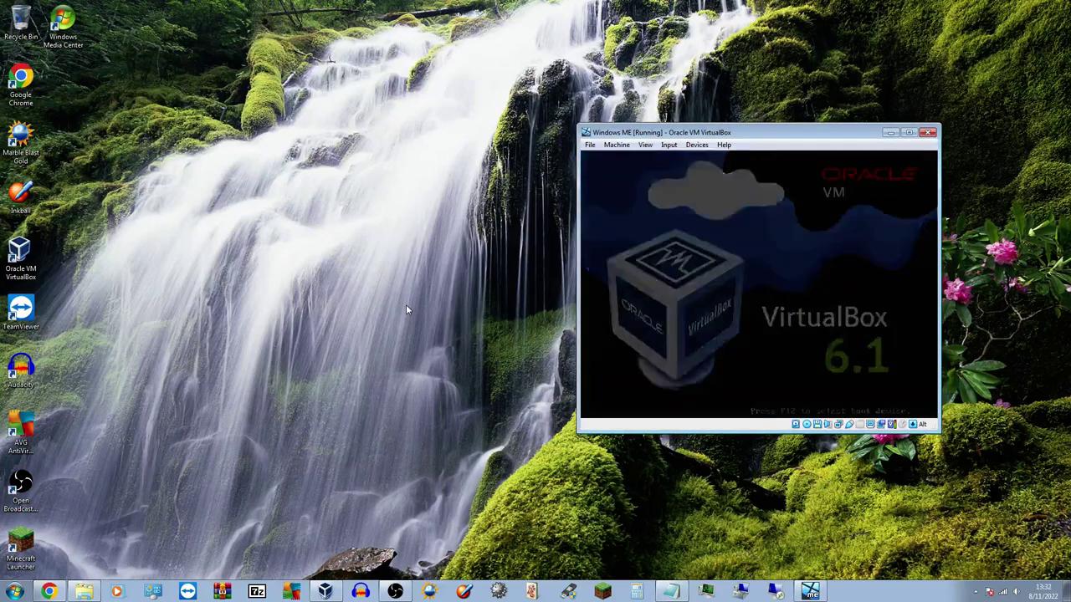
Choose Boot from Hard Disk, pass User Information, and select 'I accept the Agreement' to continue
key("super")
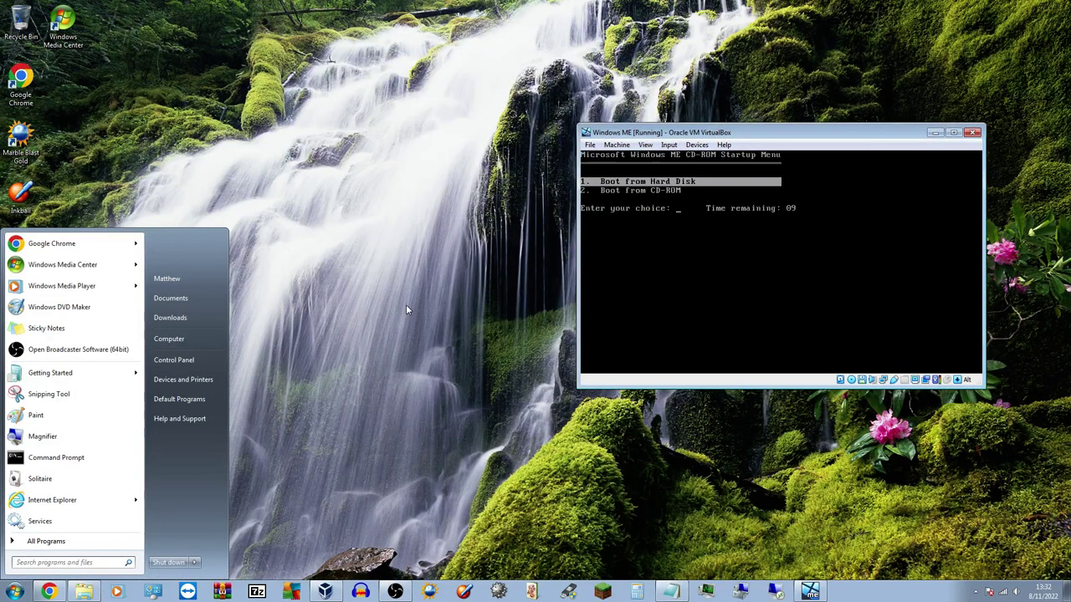
left_click(680, 155)
key("Return")
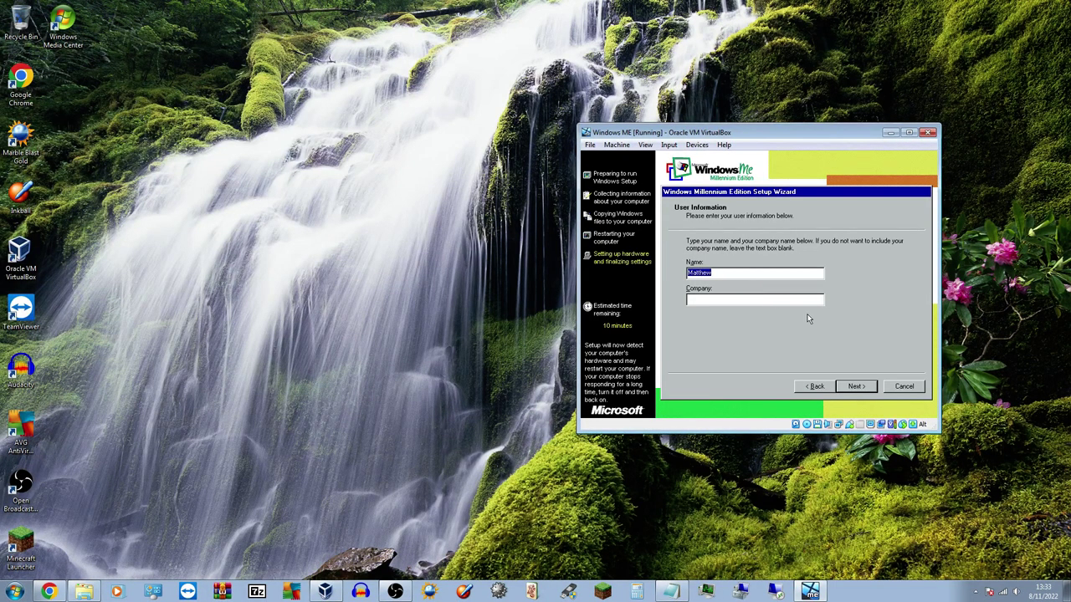
left_click(854, 387)
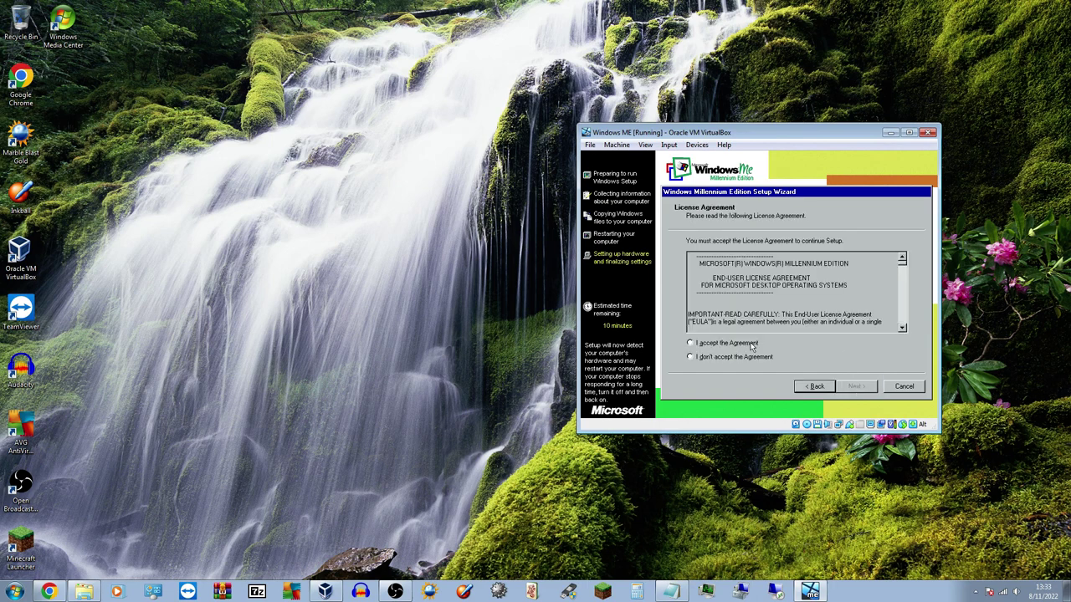
left_click(752, 345)
left_click(856, 386)
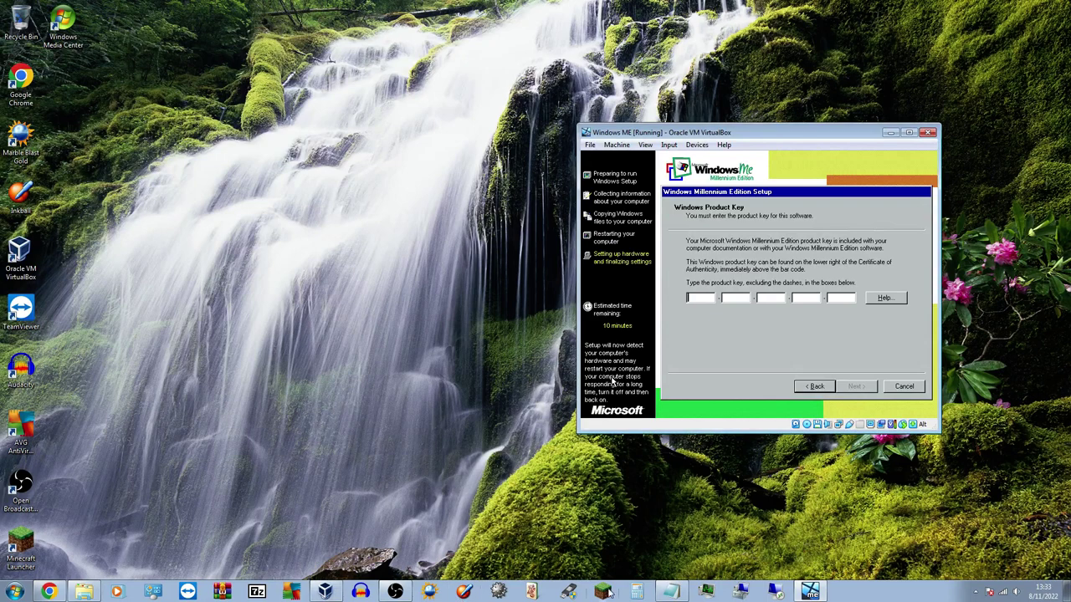
Type the first product key saved in Notepad into the setup key boxes and continue
left_click(671, 593)
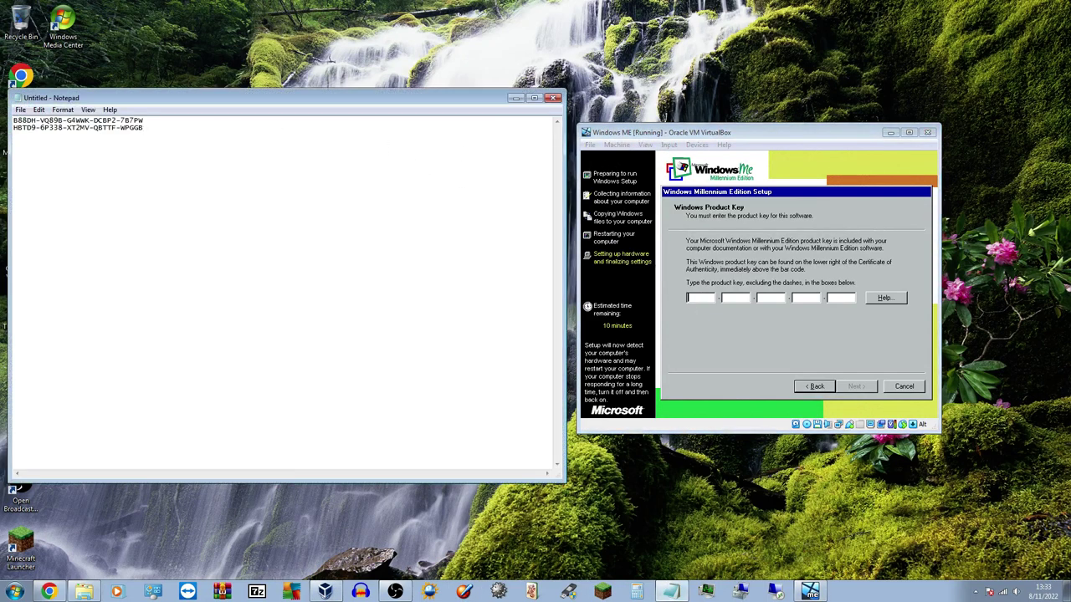
left_click(692, 299)
type("B")
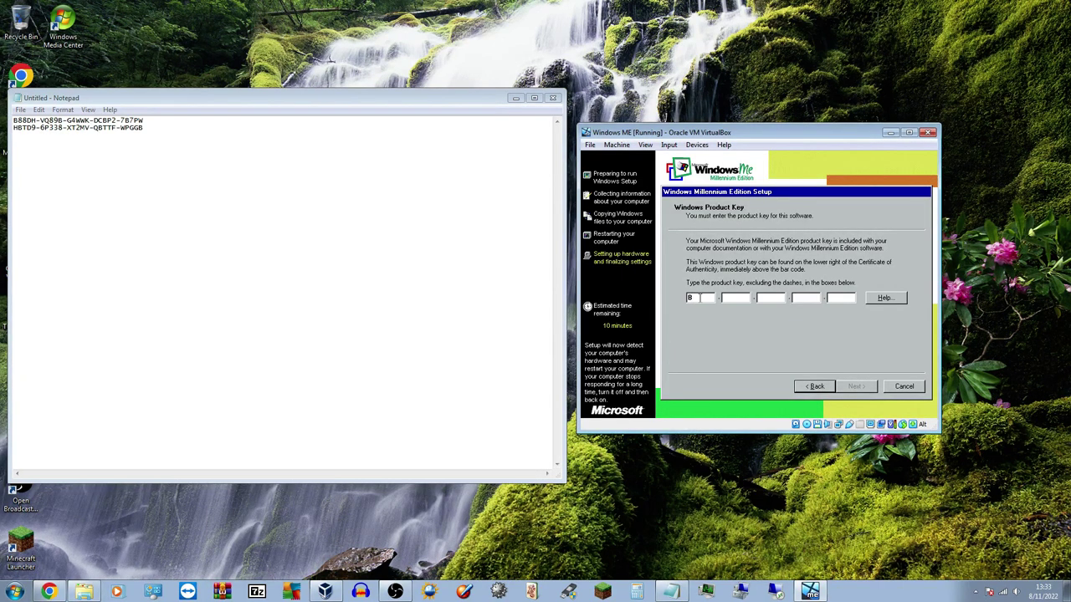
type("88")
type("DH-")
type("V")
type("Q")
type("89B-")
type("G4")
type("WWK-")
type("DC")
type("BP")
type("2-")
type("7B7")
type("PW")
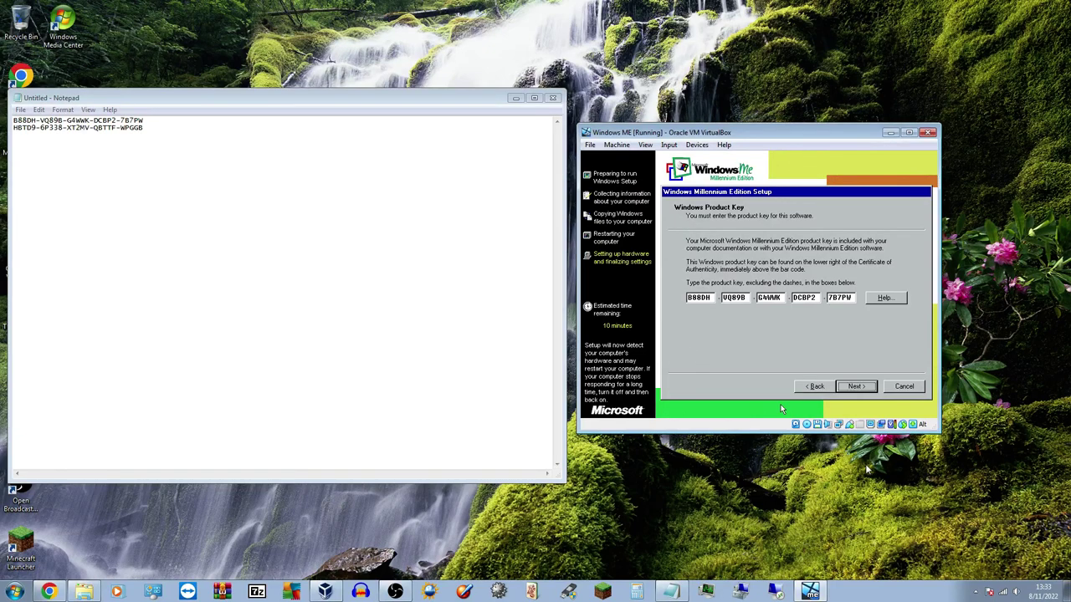
left_click(842, 391)
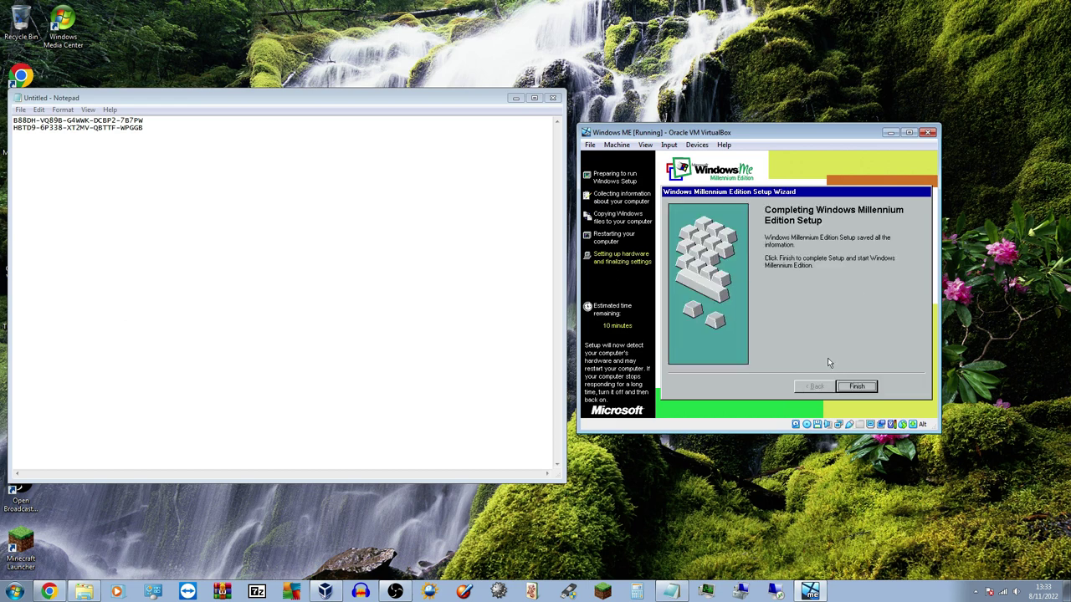
Delete the unused second key line in Notepad, minimize Notepad, and drag the setup window toward centre
left_click(487, 102)
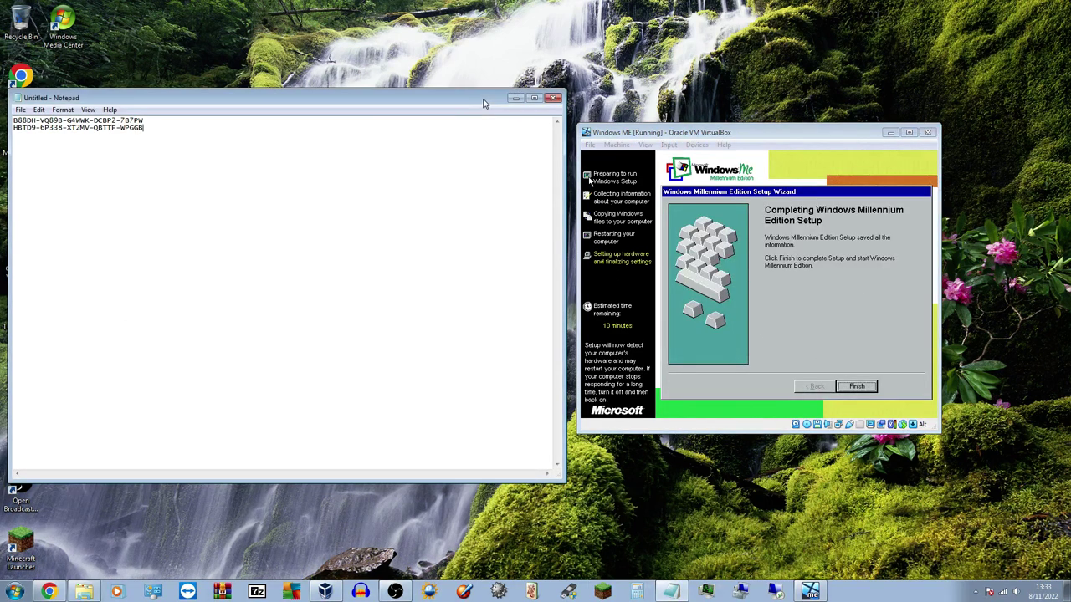
left_click_drag(148, 131, 7, 132)
key("BackSpace")
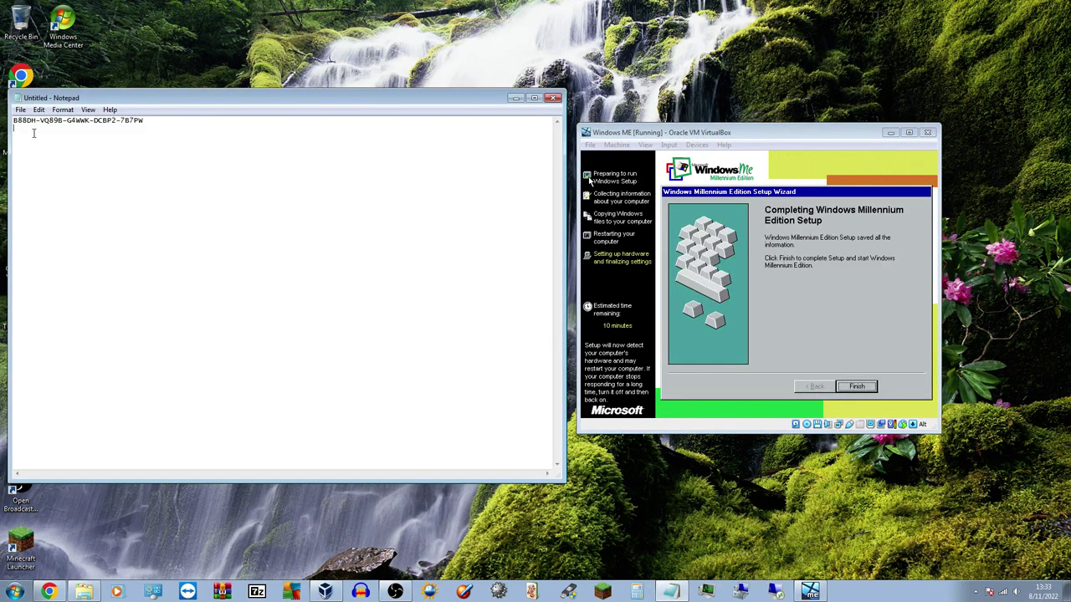
left_click_drag(153, 121, 342, 99)
left_click(431, 126)
left_click_drag(421, 121, 260, 111)
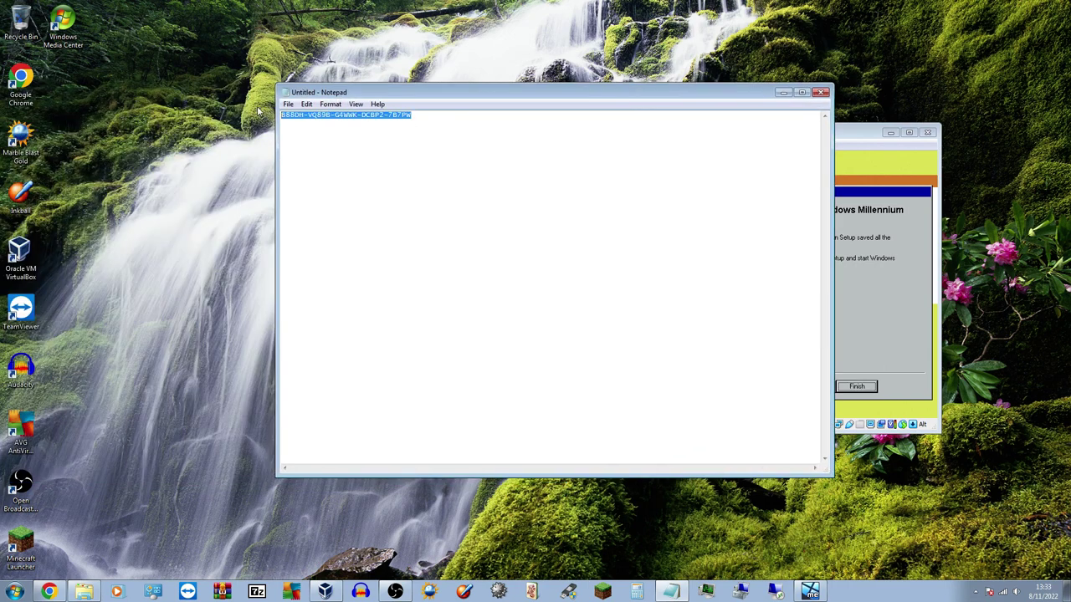
left_click(296, 116)
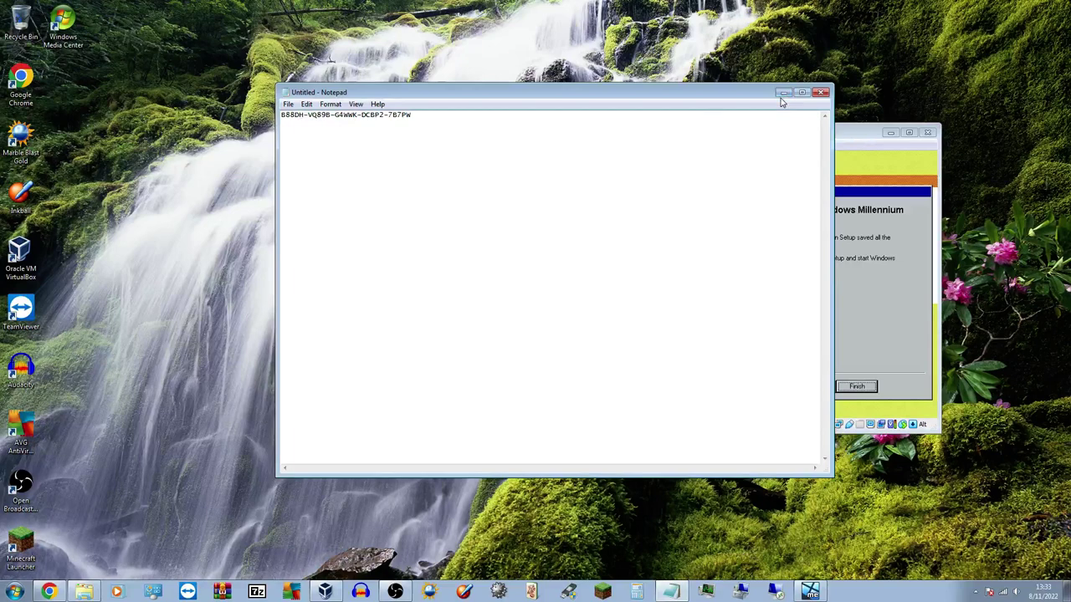
left_click(783, 92)
left_click_drag(692, 133, 498, 142)
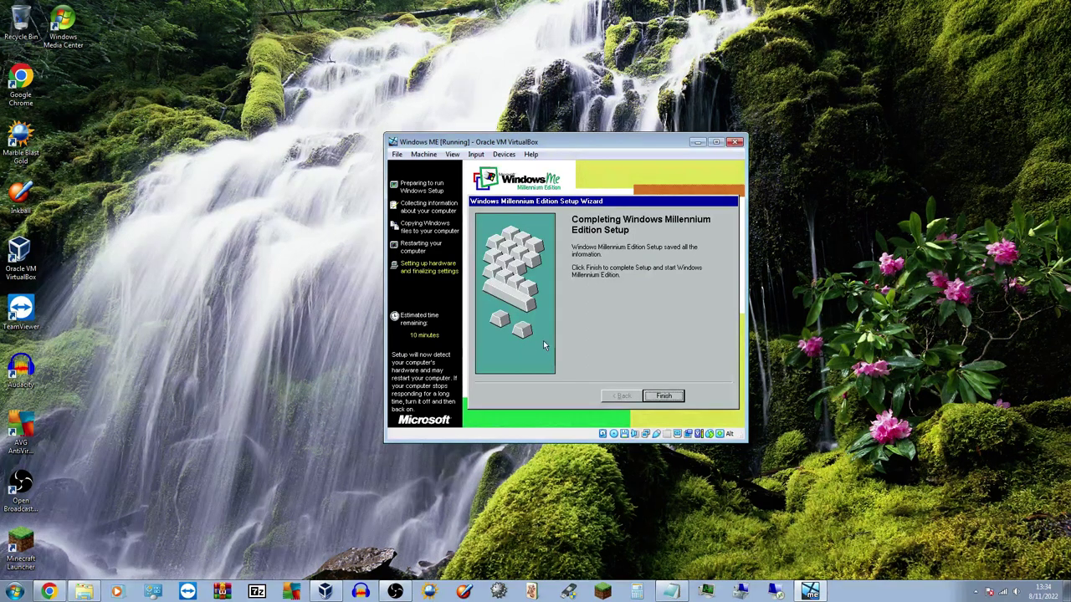
Click Finish on the Completing Windows Millennium Edition Setup page
left_click(665, 395)
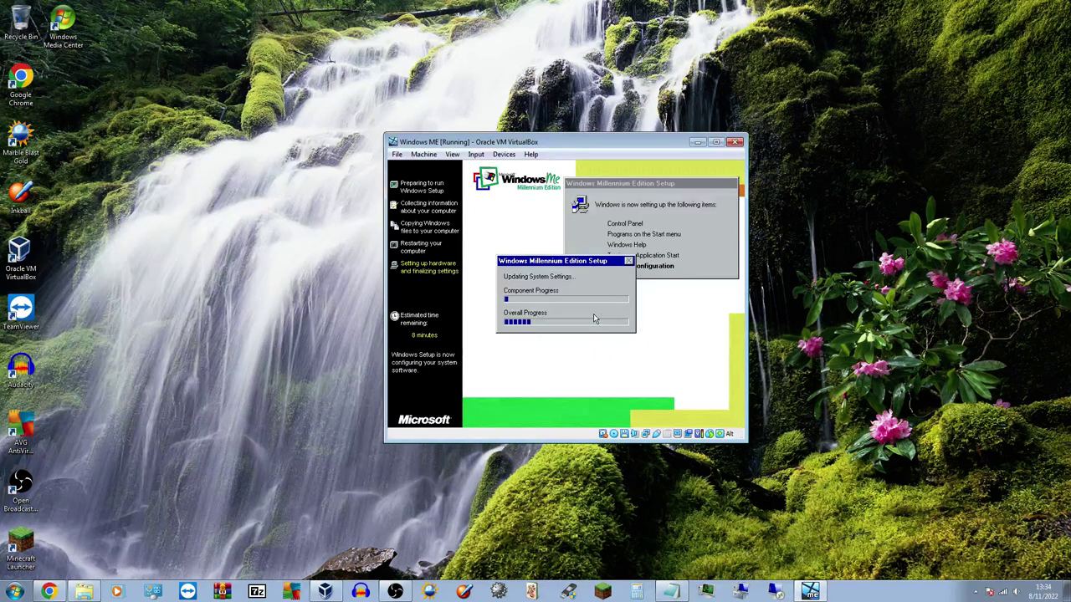
left_click(395, 591)
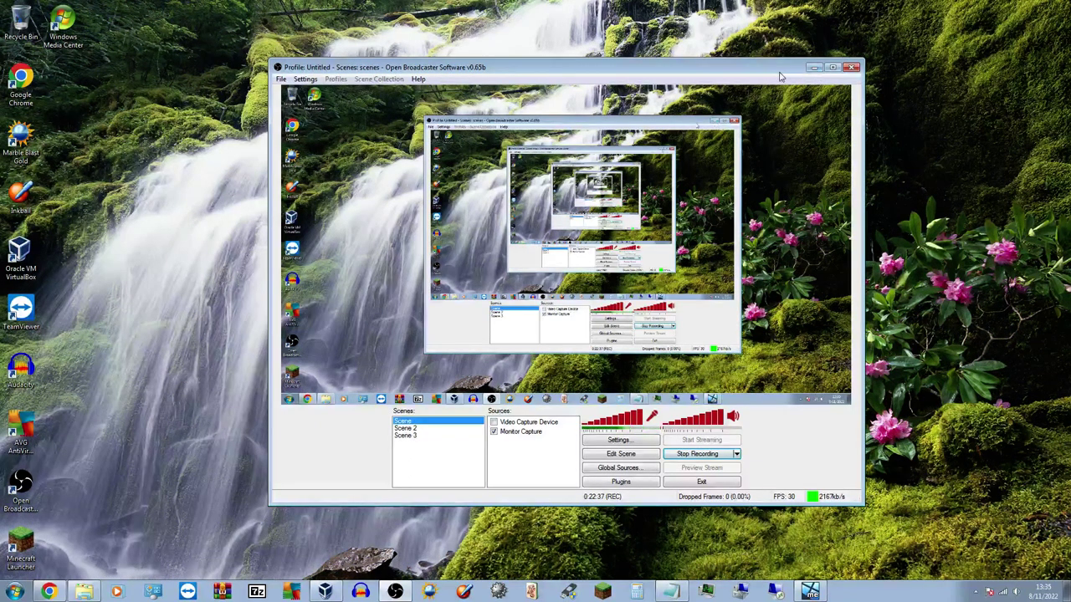
left_click(817, 67)
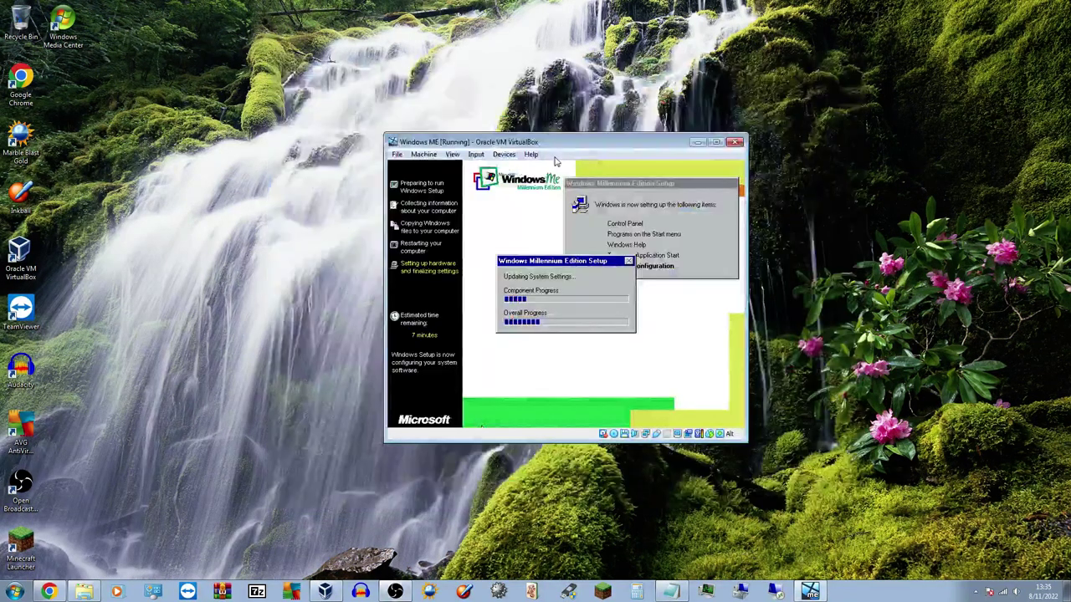
Nudge the Windows ME window slightly and wait for setup's Restart Computer prompt
left_click_drag(566, 137, 537, 156)
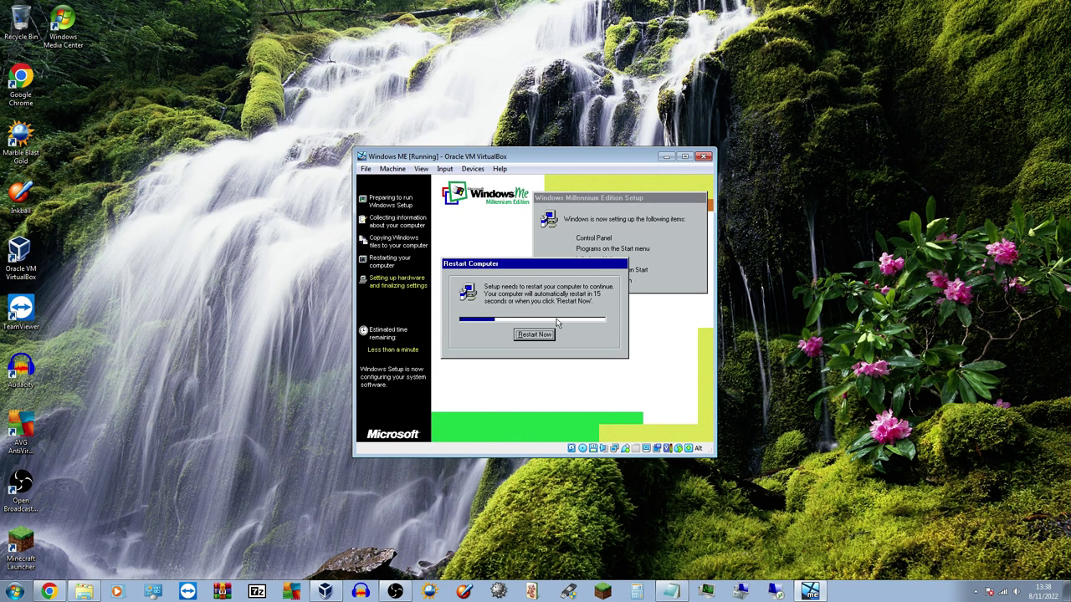
Restart setup immediately and choose Boot from Hard Disk in the CD-ROM Startup Menu
left_click(536, 335)
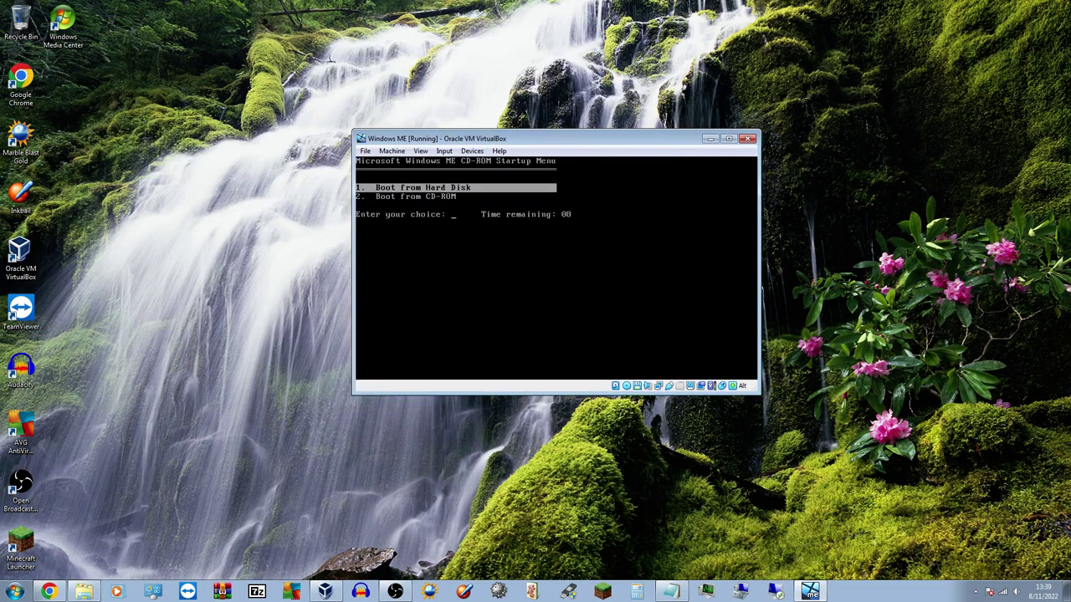
key("Down")
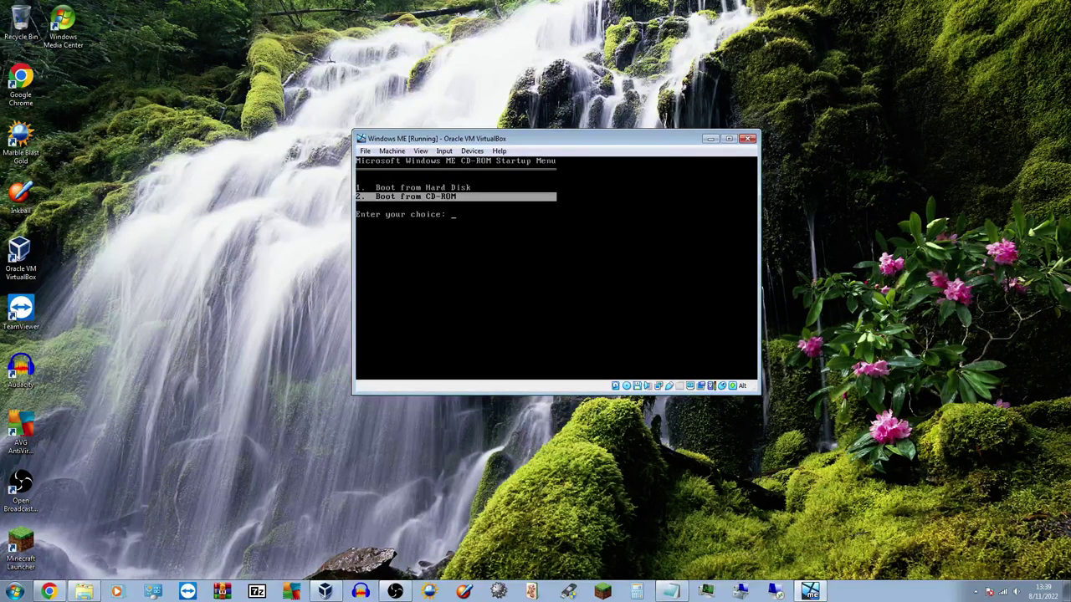
key("Up")
key("Return")
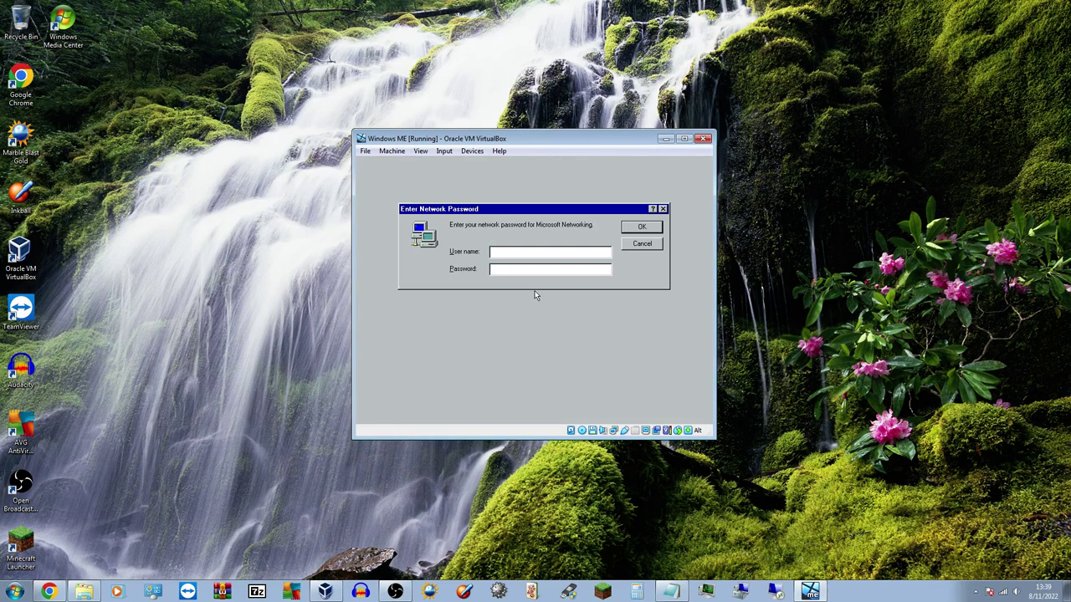
Enter a user name in the Enter Network Password dialog and confirm with OK
type("Matthew")
left_click(633, 230)
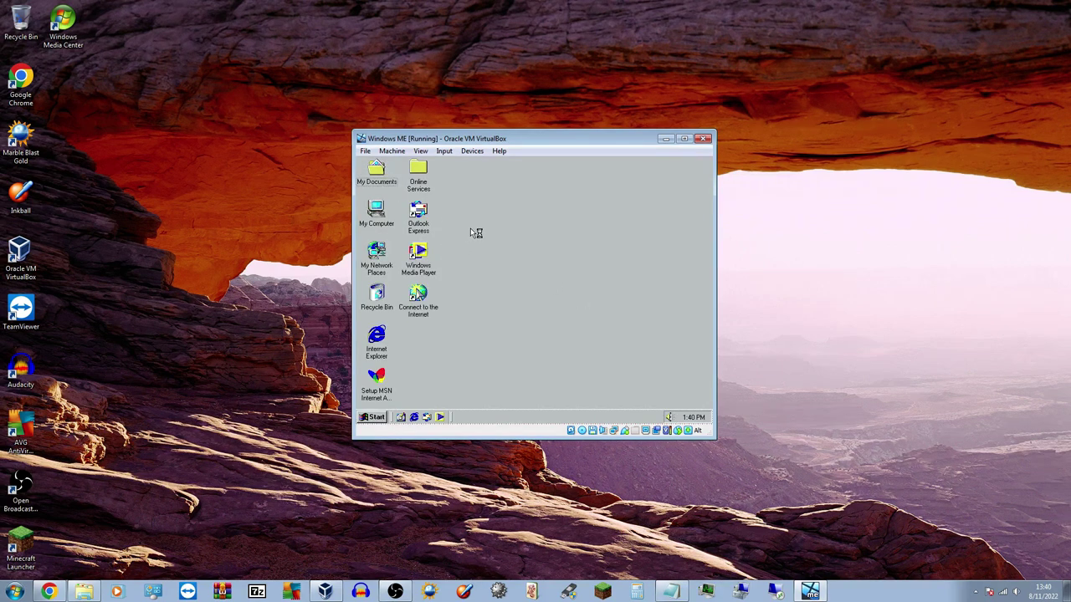
left_click_drag(470, 228, 462, 259)
left_click(373, 417)
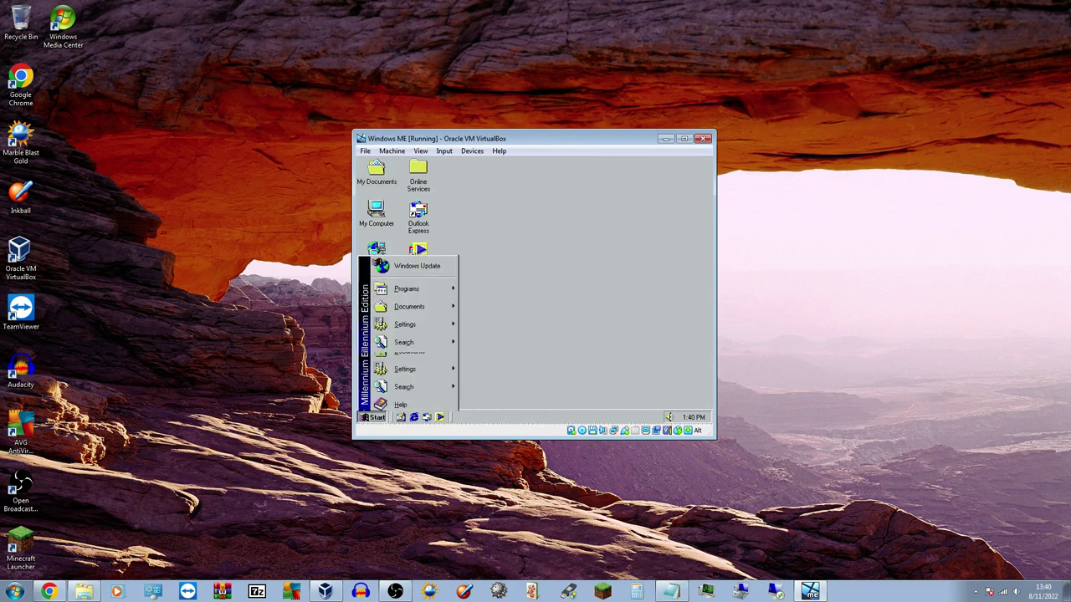
left_click(373, 416)
left_click(373, 417)
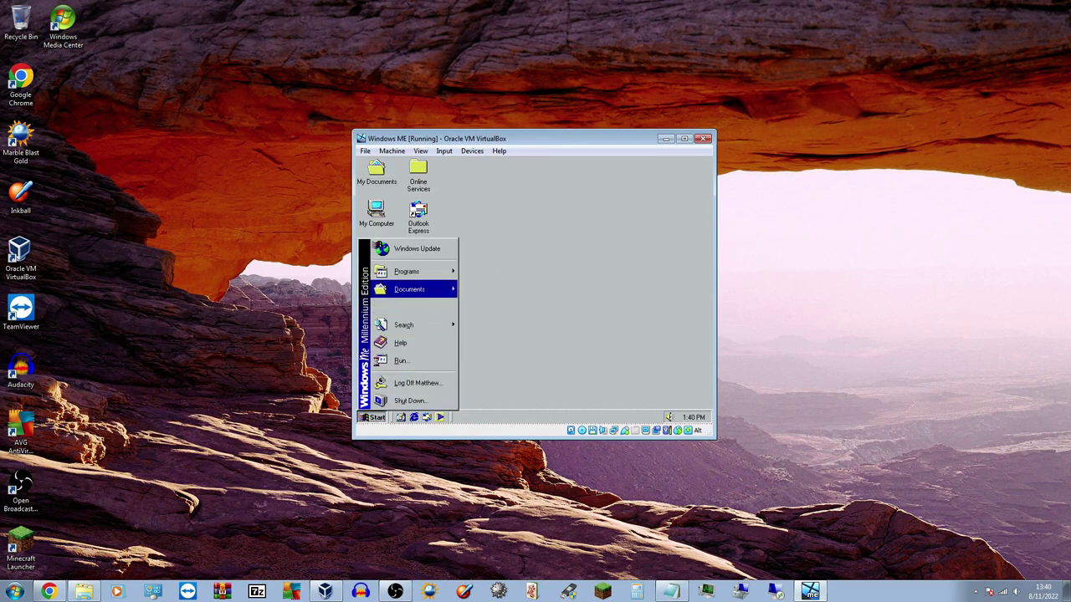
mouse_move(436, 289)
mouse_move(418, 271)
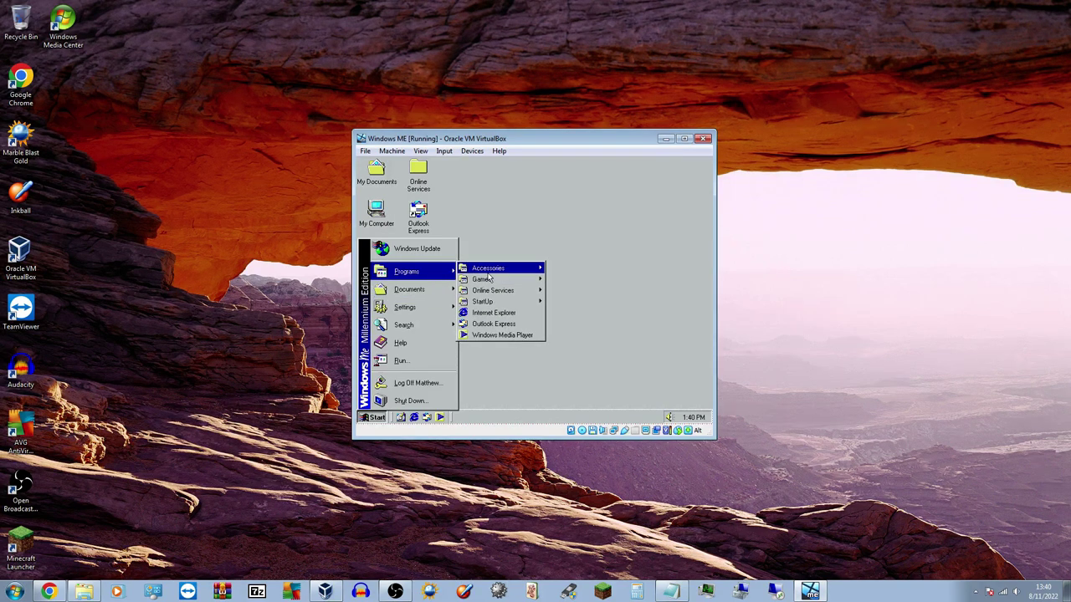
mouse_move(490, 269)
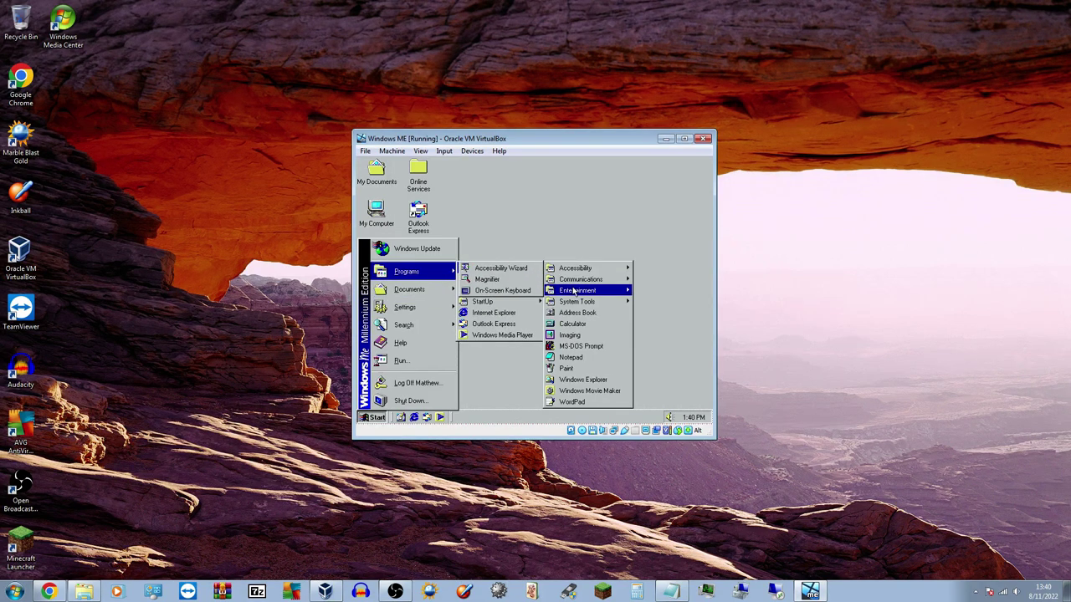
left_click(586, 246)
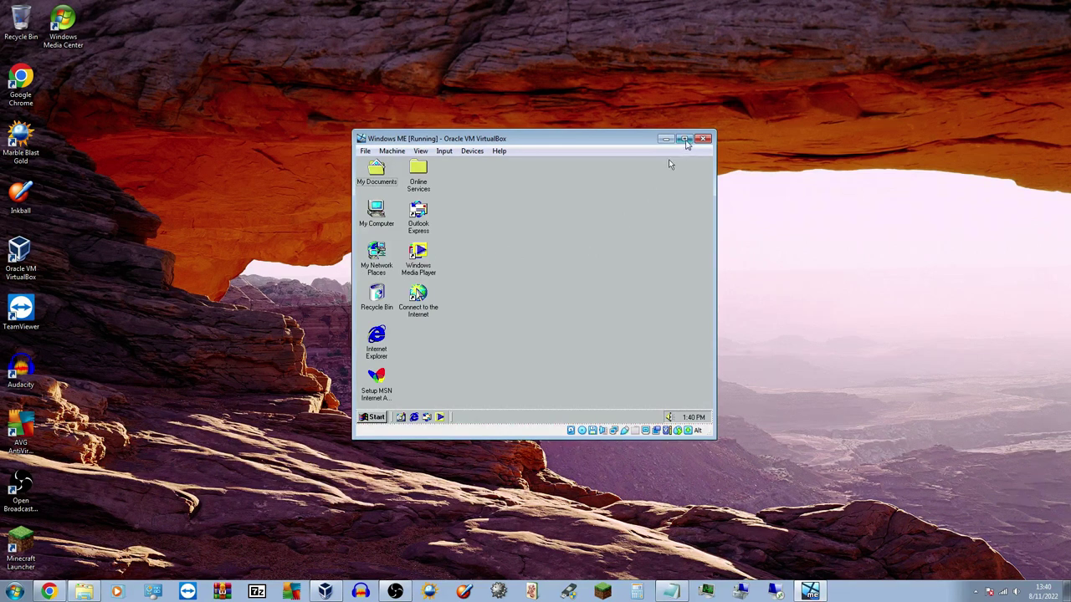
Restore the VM window and try inserting the Guest Additions CD, dismissing the error
left_click(685, 139)
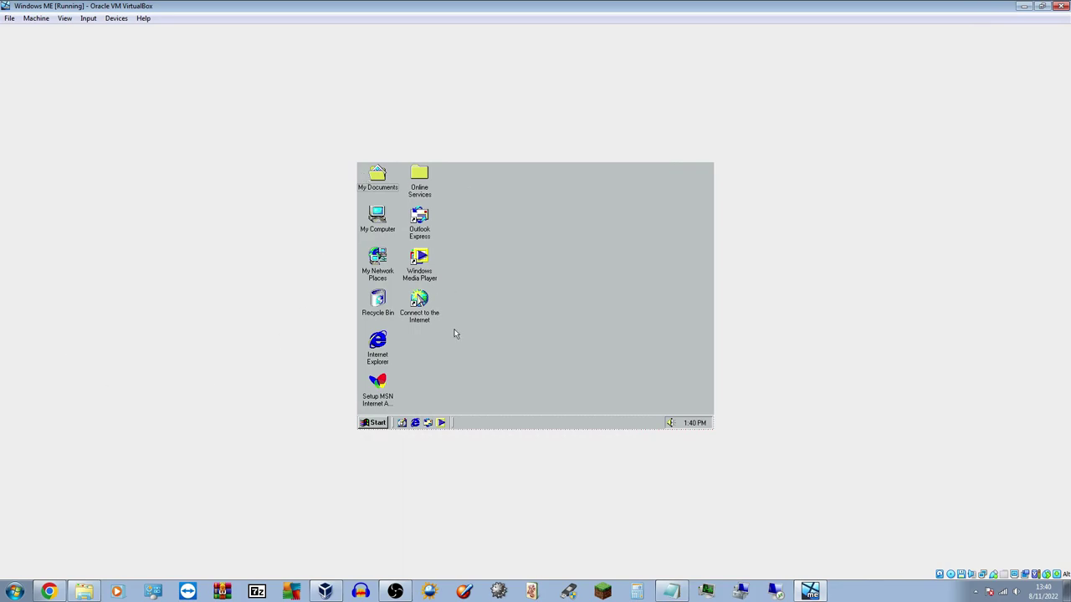
left_click(1042, 5)
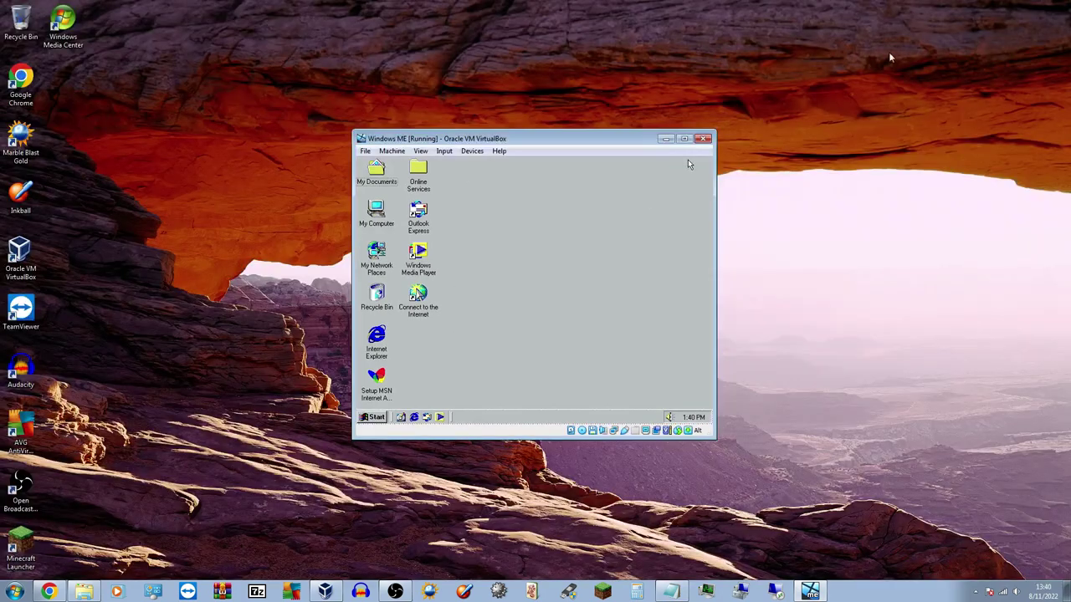
left_click_drag(567, 138, 600, 134)
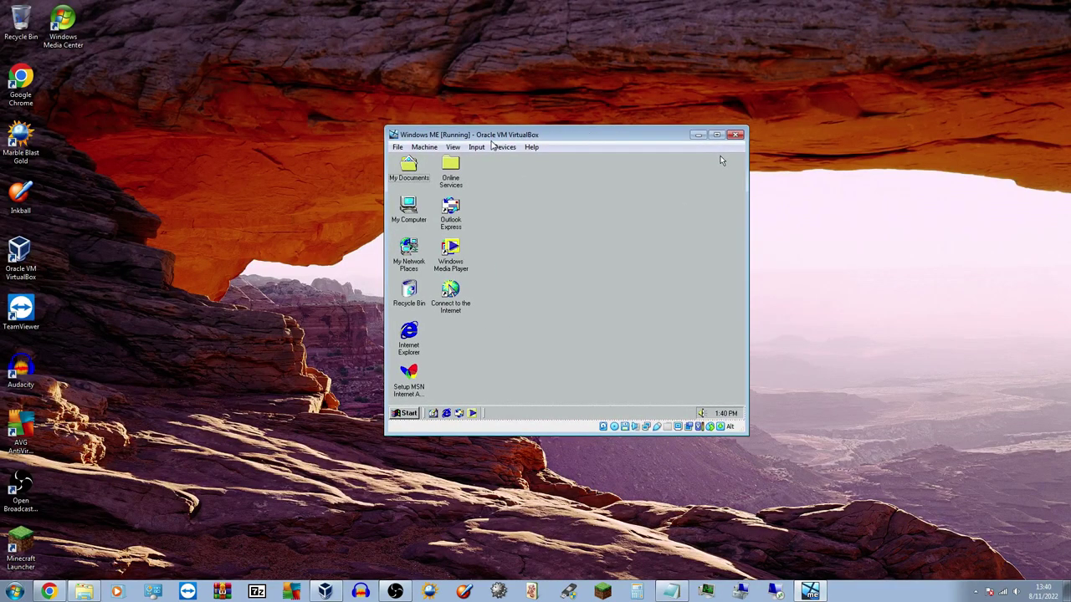
left_click(500, 148)
left_click(525, 268)
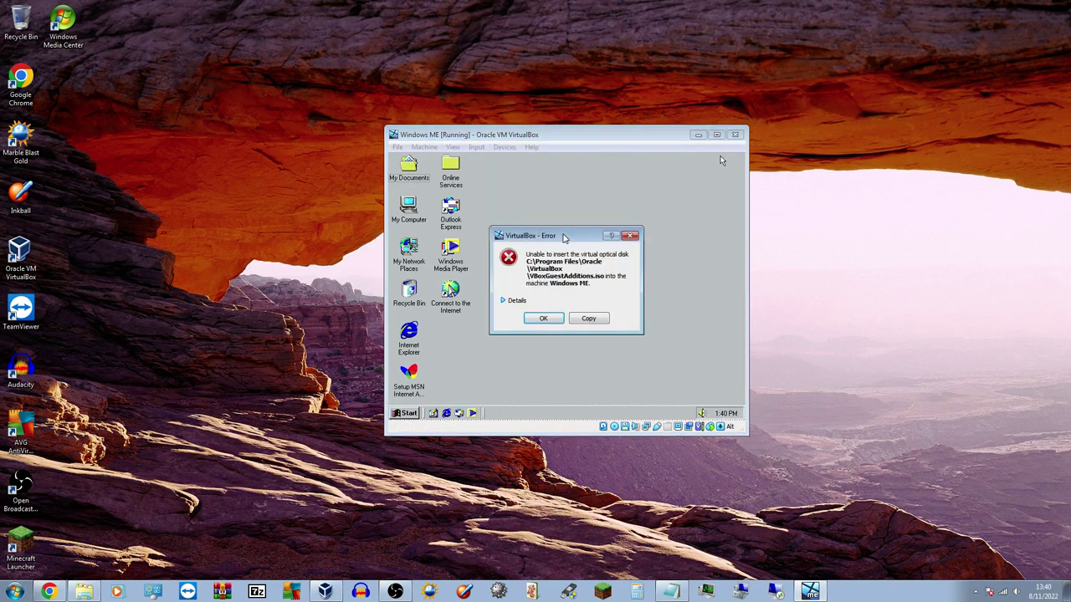
left_click(555, 318)
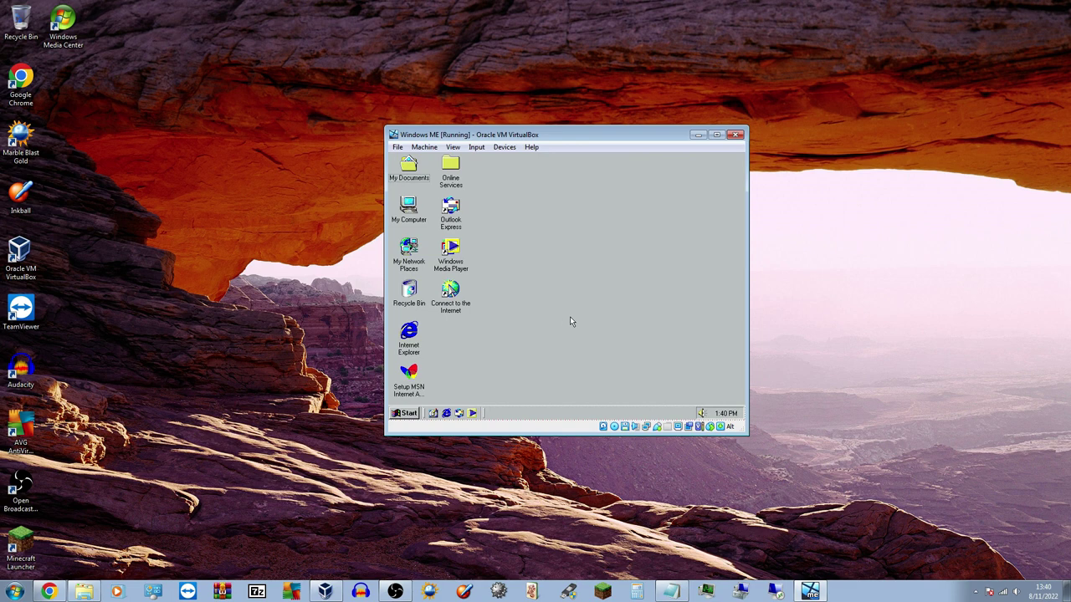
Force-unmount the Windows Me ISO from the optical drive and remove the floppy image
key("super")
left_click(603, 396)
left_click(614, 426)
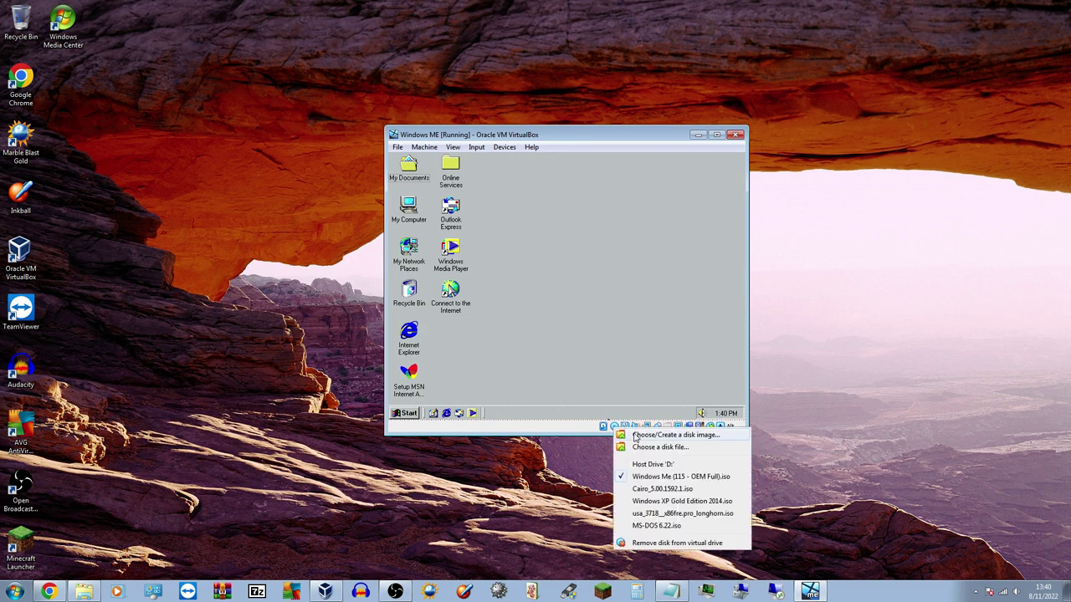
left_click(644, 543)
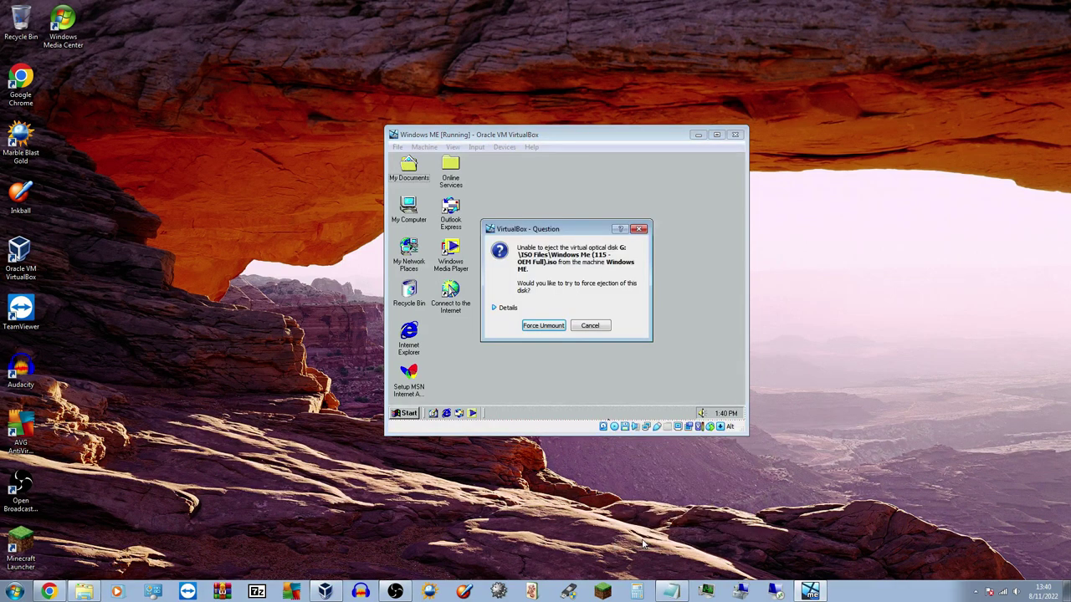
left_click(543, 325)
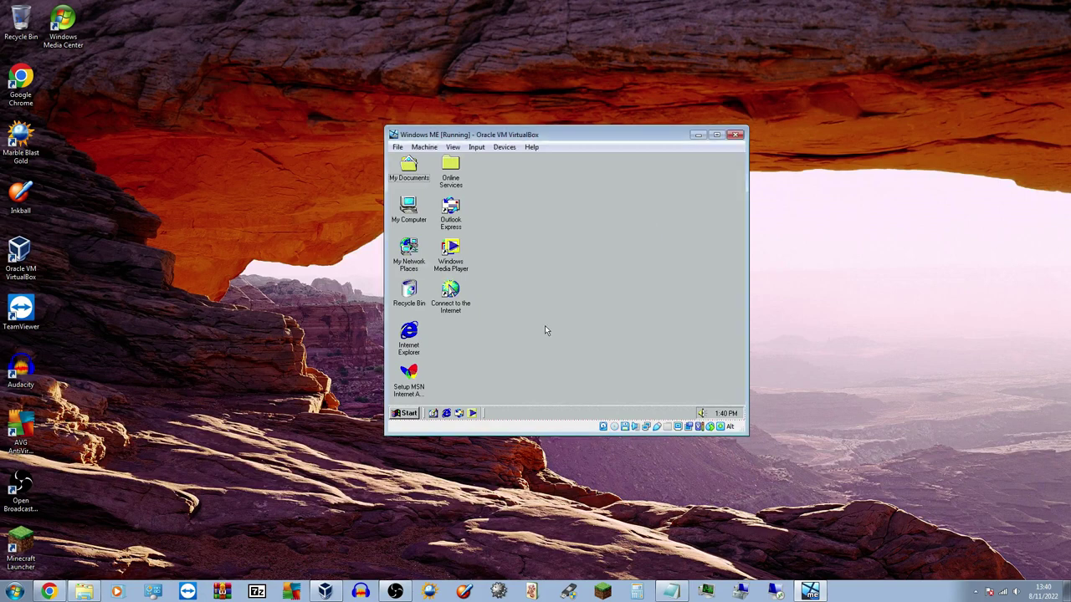
left_click(624, 427)
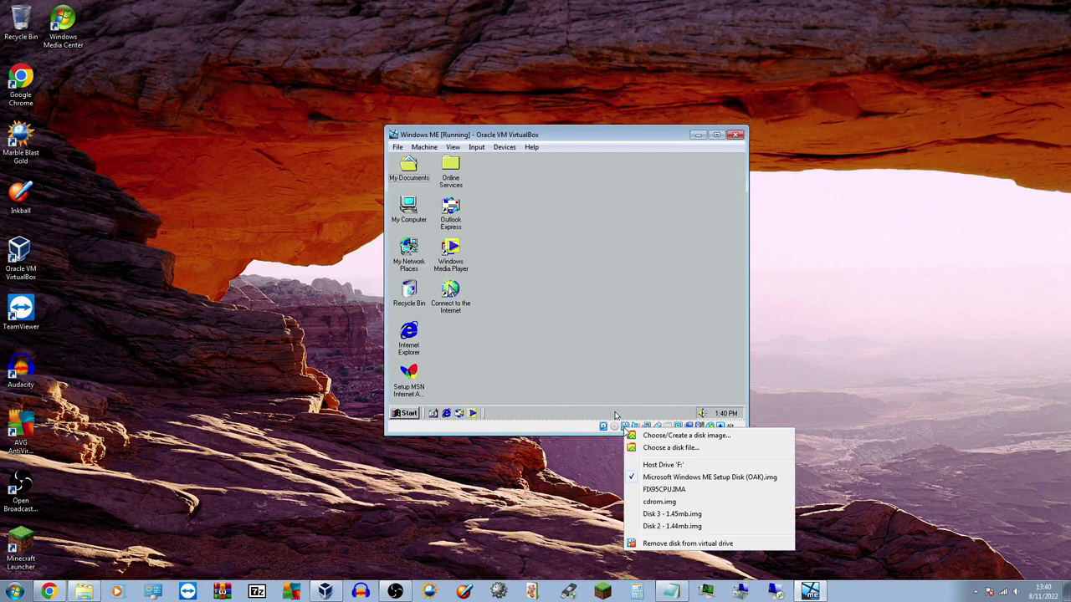
left_click(657, 546)
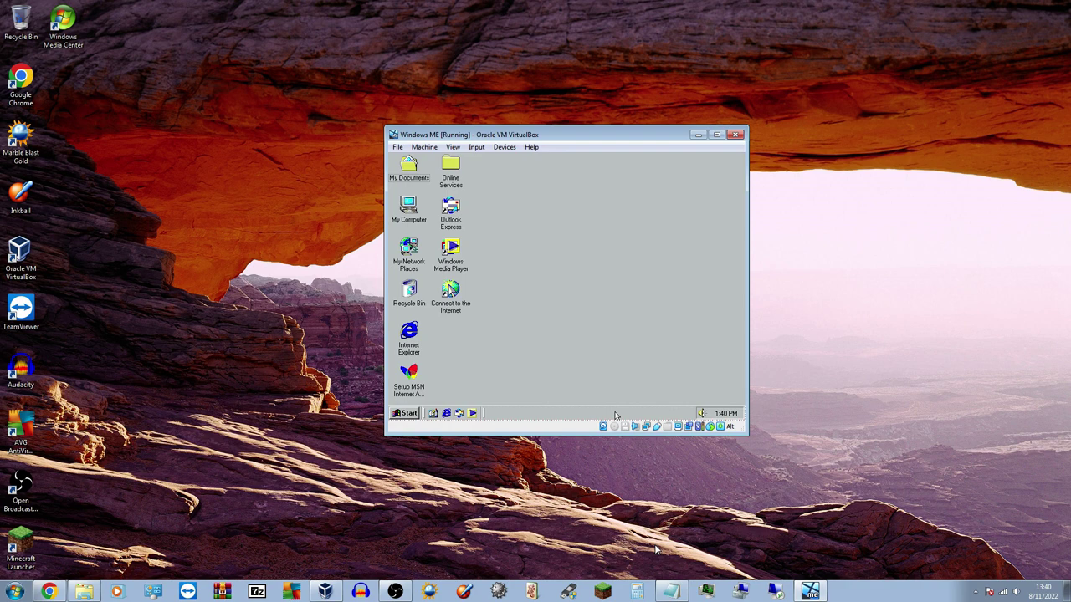
Insert the Guest Additions CD image into the guest and dismiss both error messages
left_click_drag(415, 125, 398, 107)
left_click(434, 129)
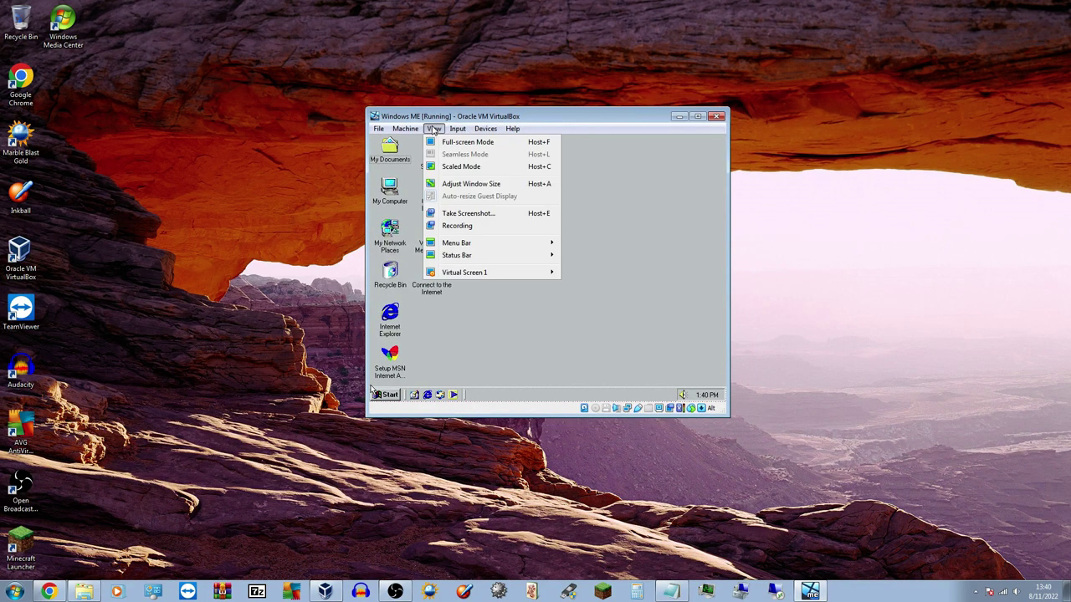
mouse_move(485, 129)
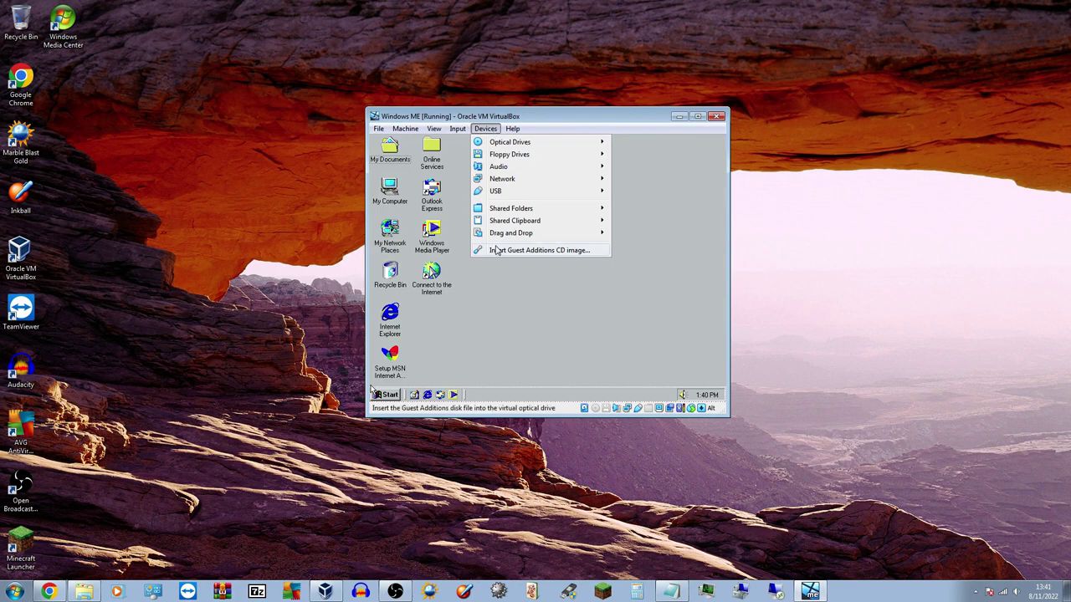
left_click(497, 251)
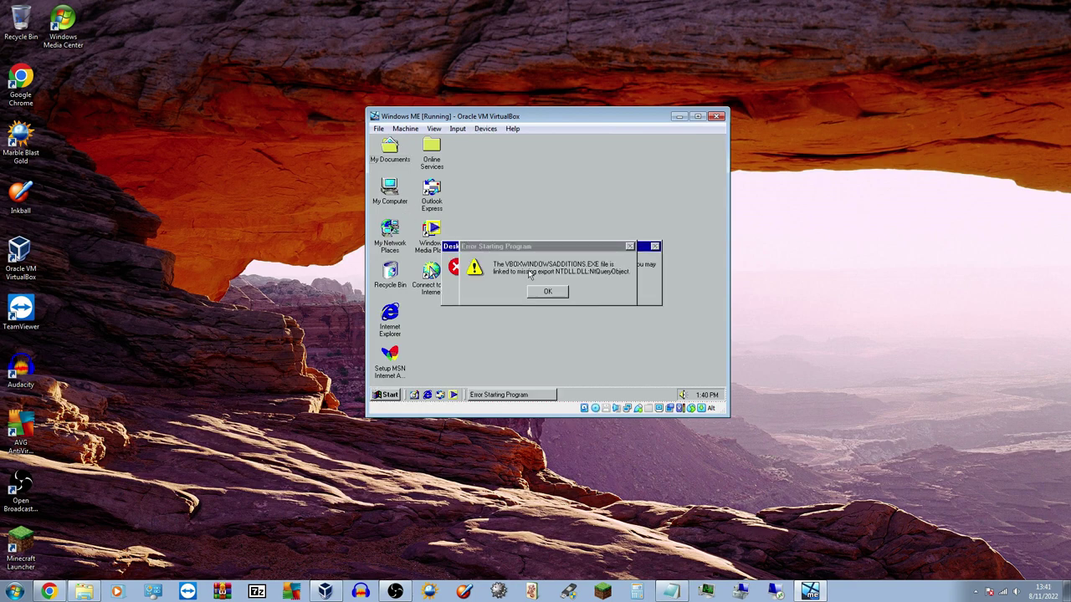
left_click(545, 292)
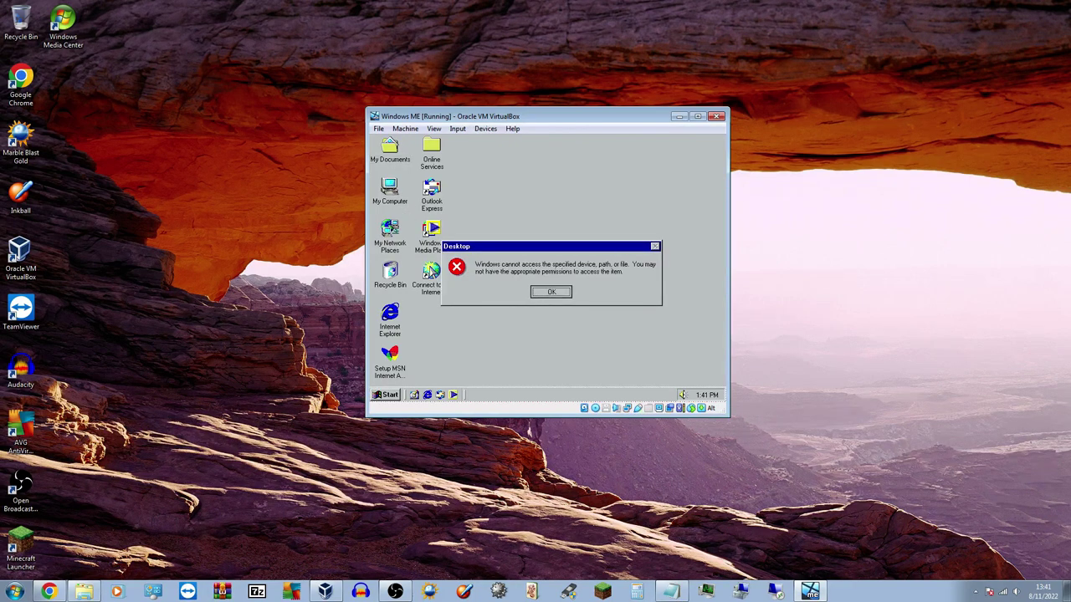
left_click(544, 293)
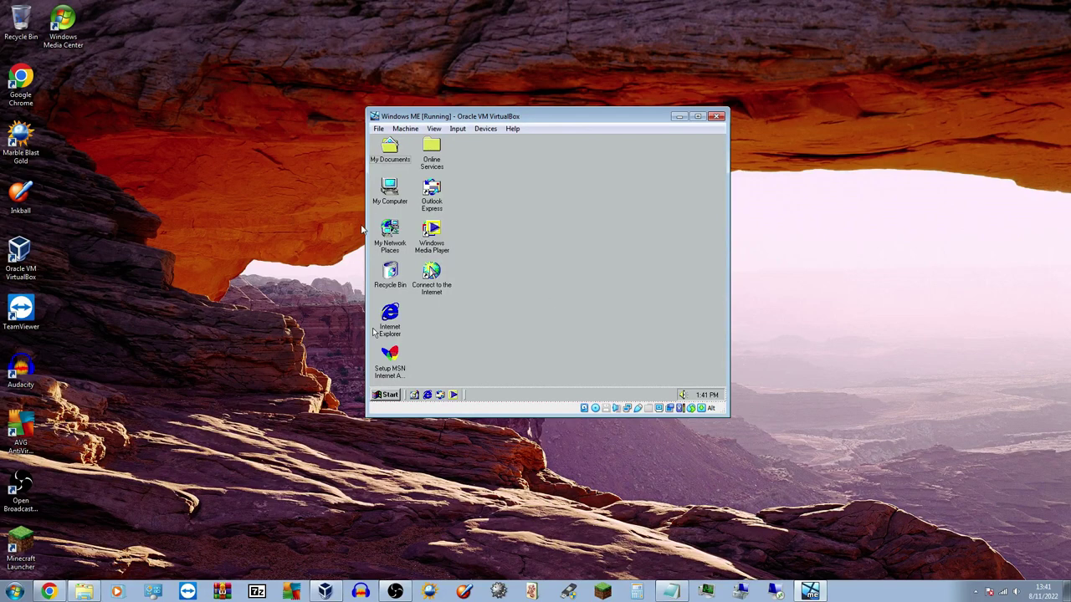
Open the VBox_GAs (D:) drive contents from My Computer
double_click(387, 193)
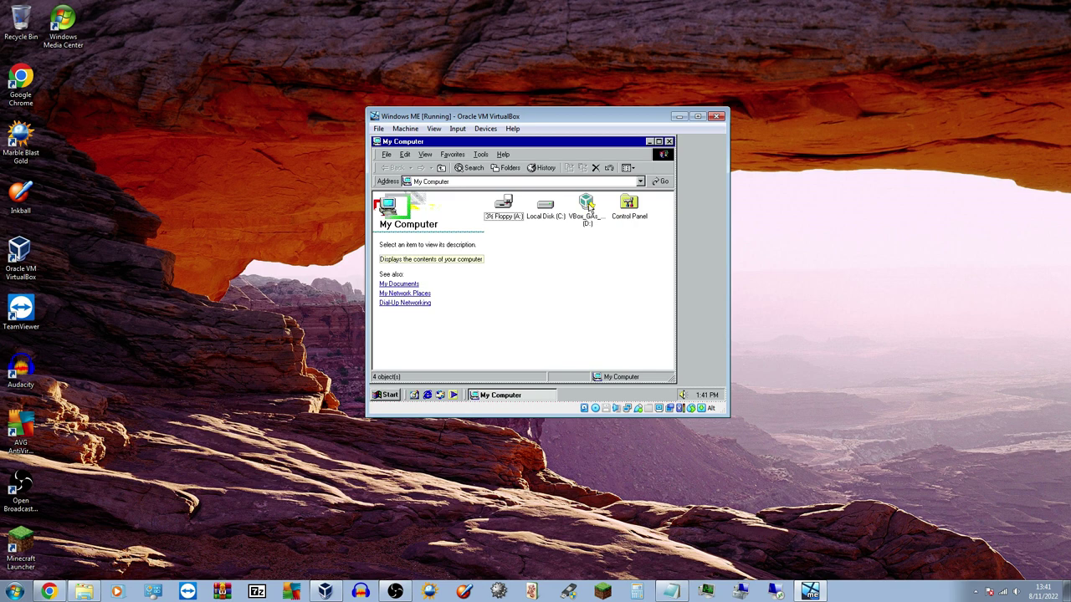
left_click(589, 205)
right_click(589, 205)
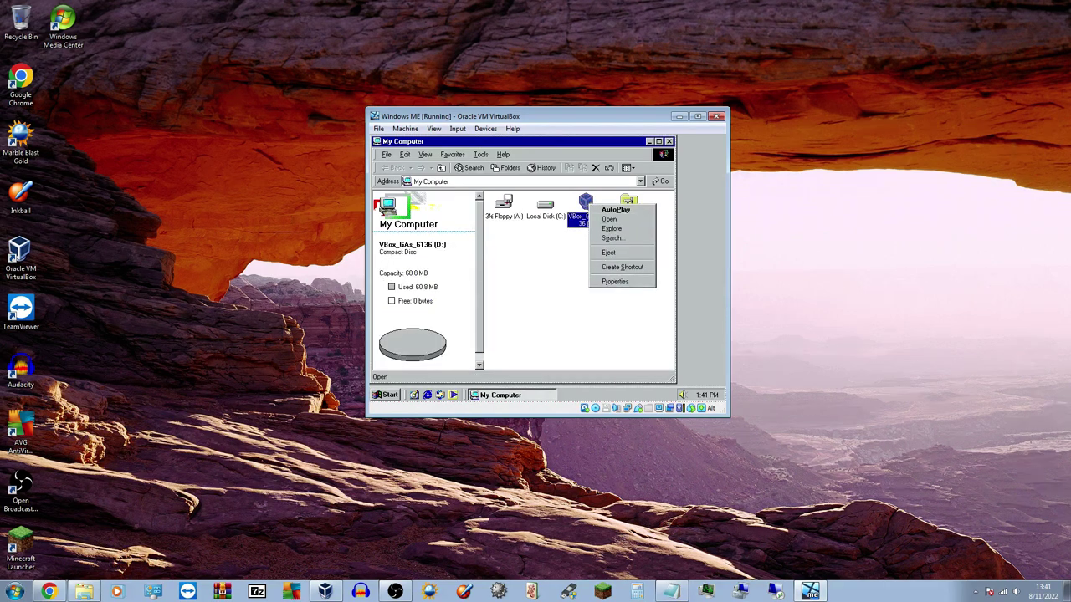
left_click(609, 219)
Try running the x86, generic and amd64 VBoxWindowsAdditions installers, dismissing each error
left_click(588, 287)
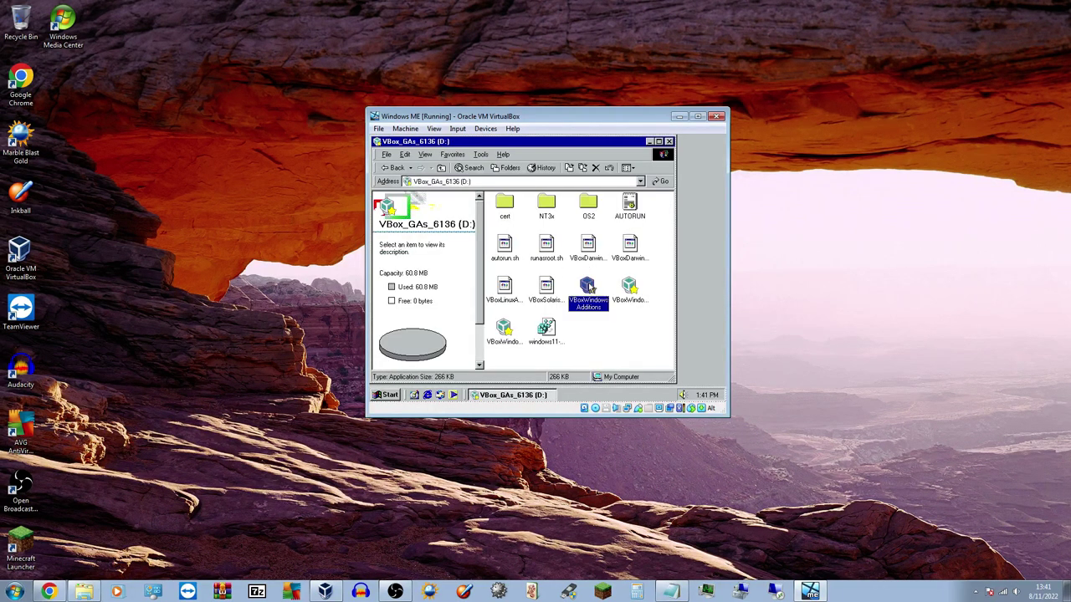
left_click(629, 288)
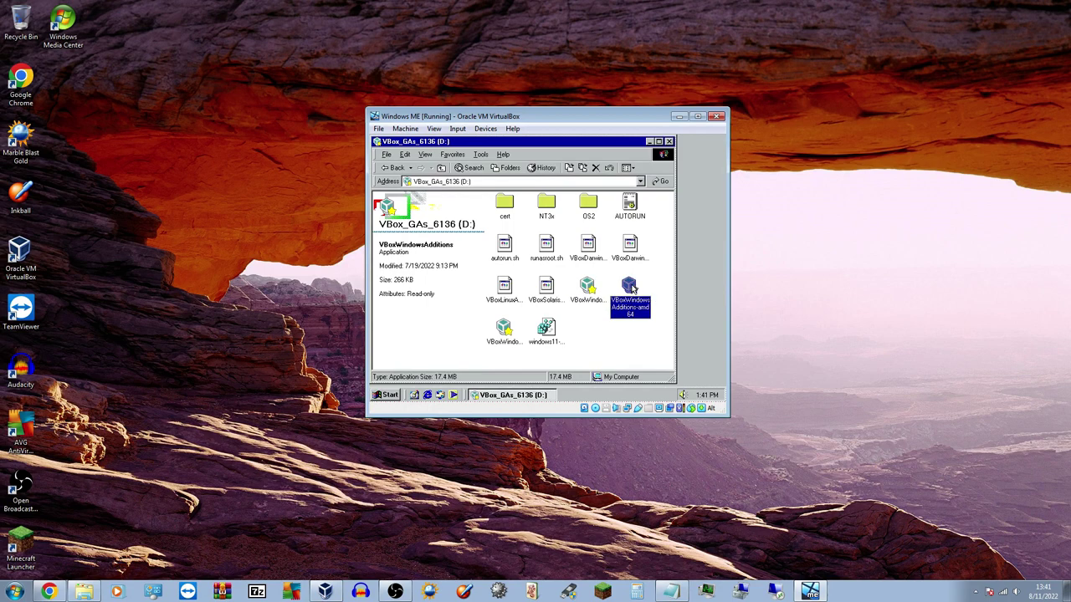
double_click(504, 328)
left_click(640, 253)
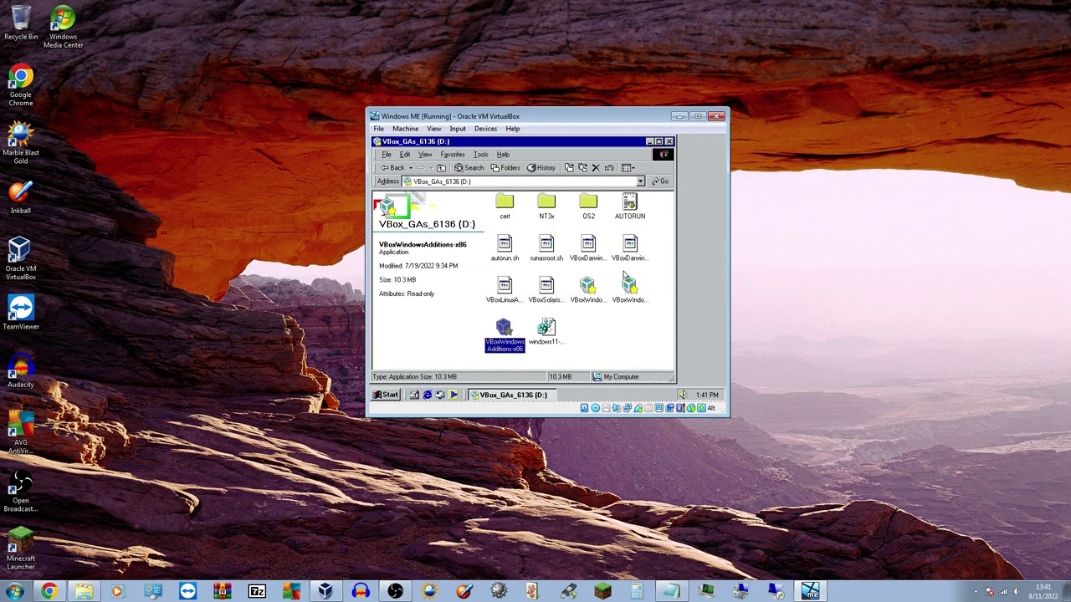
double_click(596, 288)
left_click(555, 296)
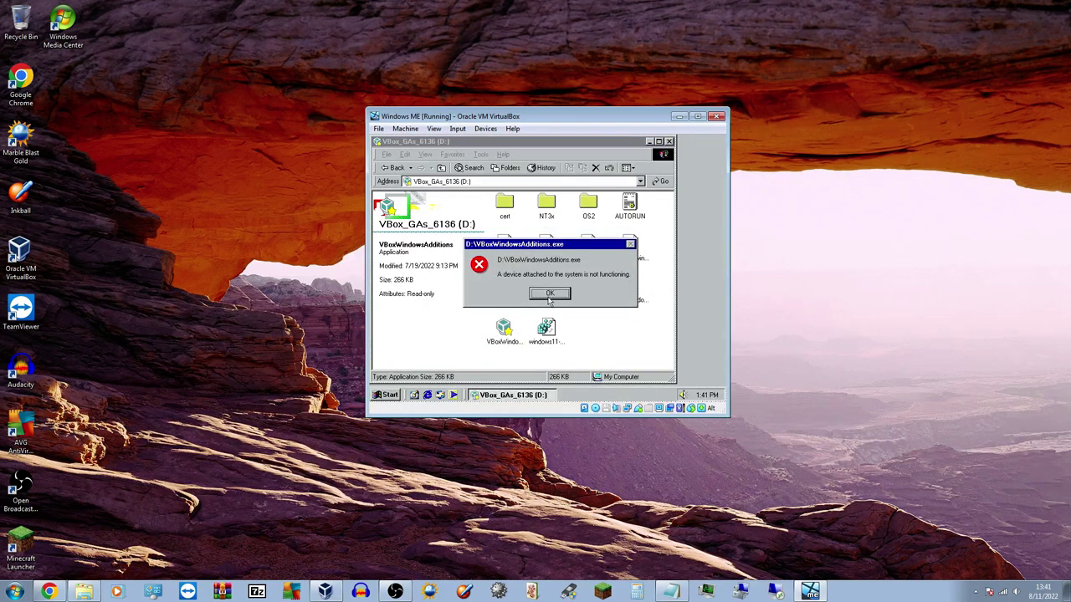
left_click(554, 294)
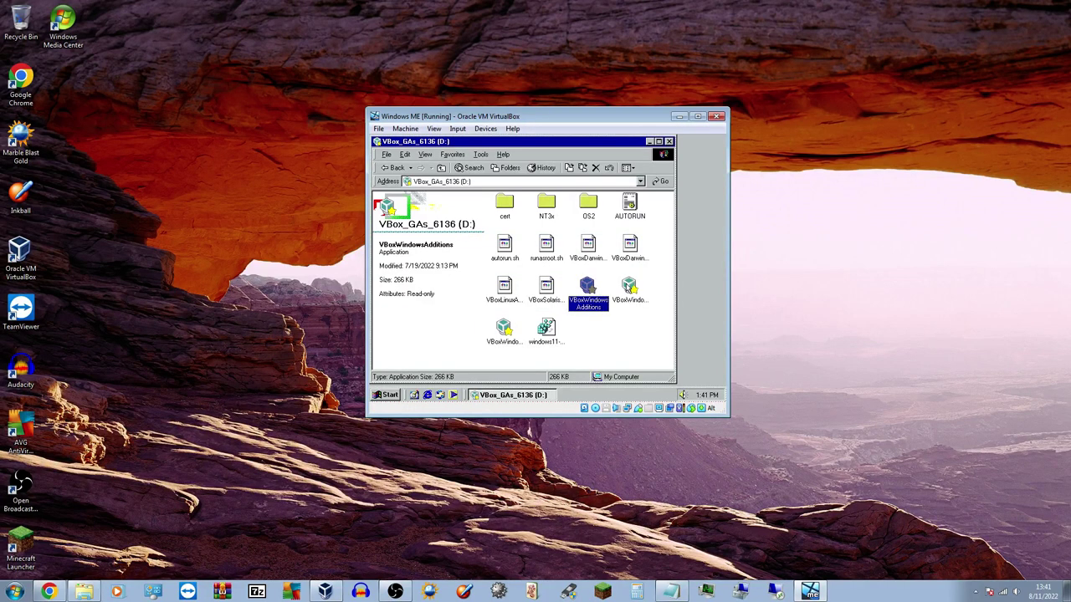
double_click(629, 288)
left_click(642, 254)
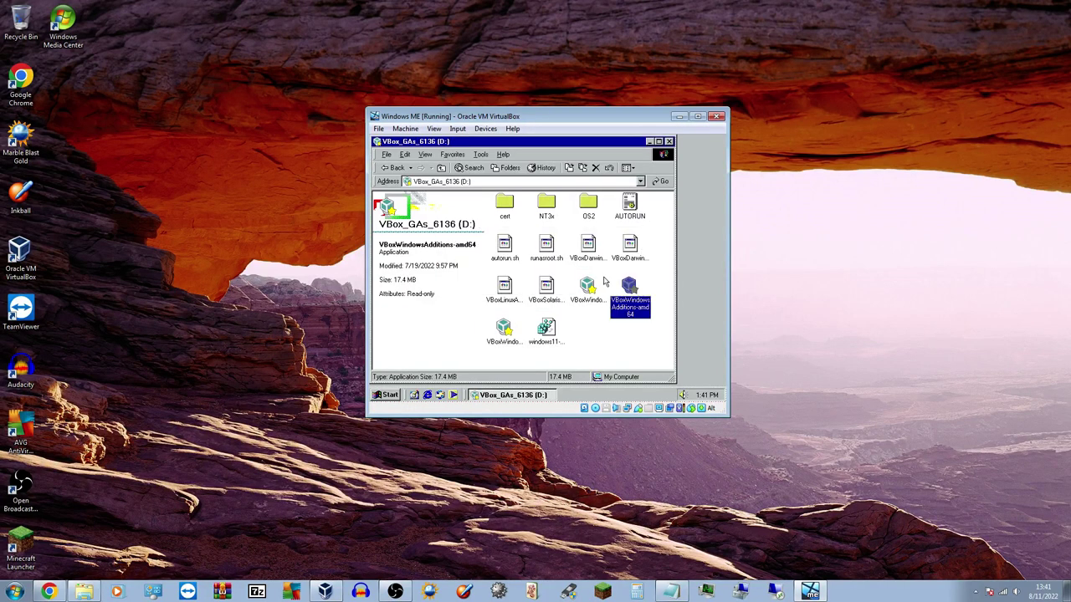
Review the VBoxWindowsAdditions file's version and signature properties, then close the CD window
right_click(591, 288)
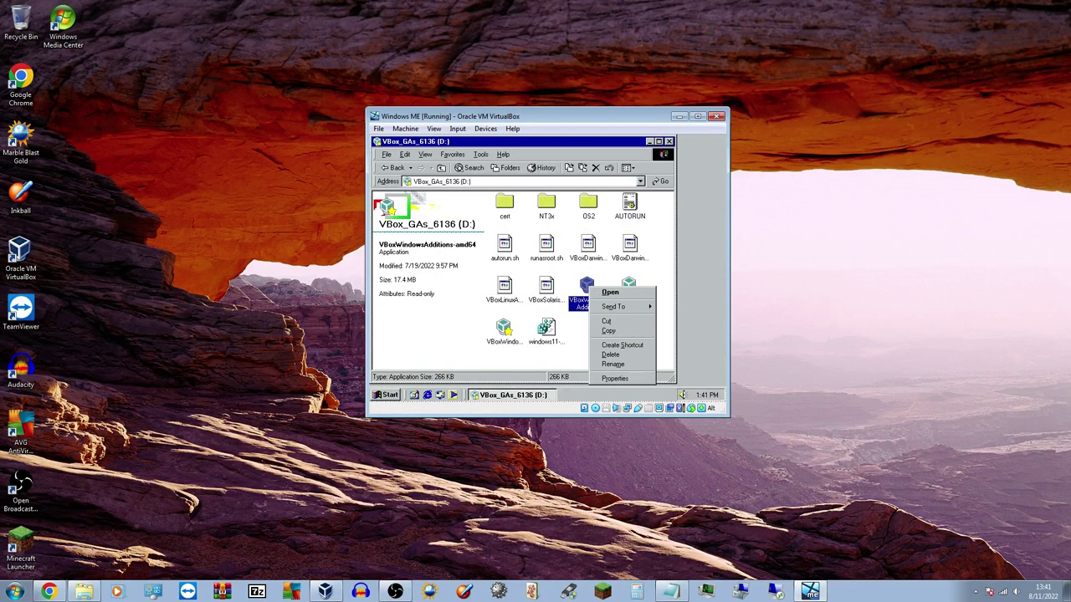
left_click(619, 377)
left_click(548, 157)
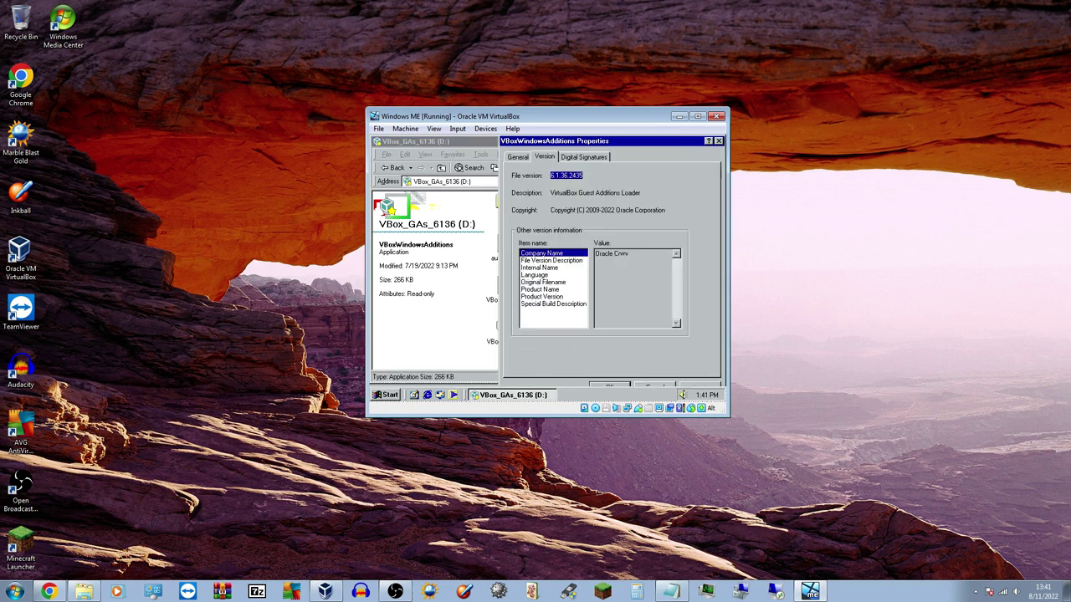
left_click(583, 157)
left_click(517, 157)
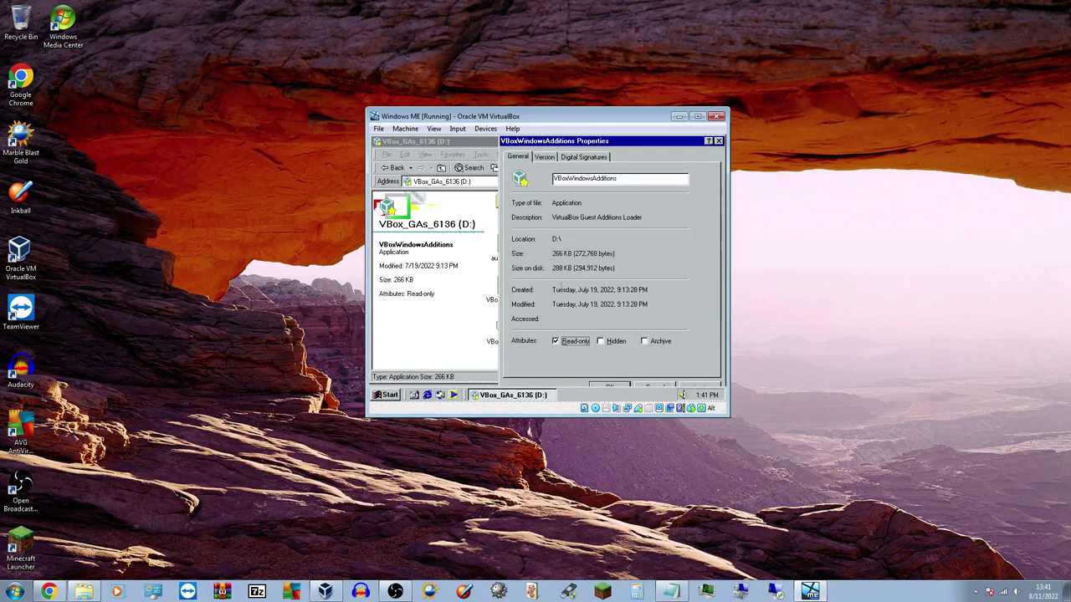
left_click(609, 384)
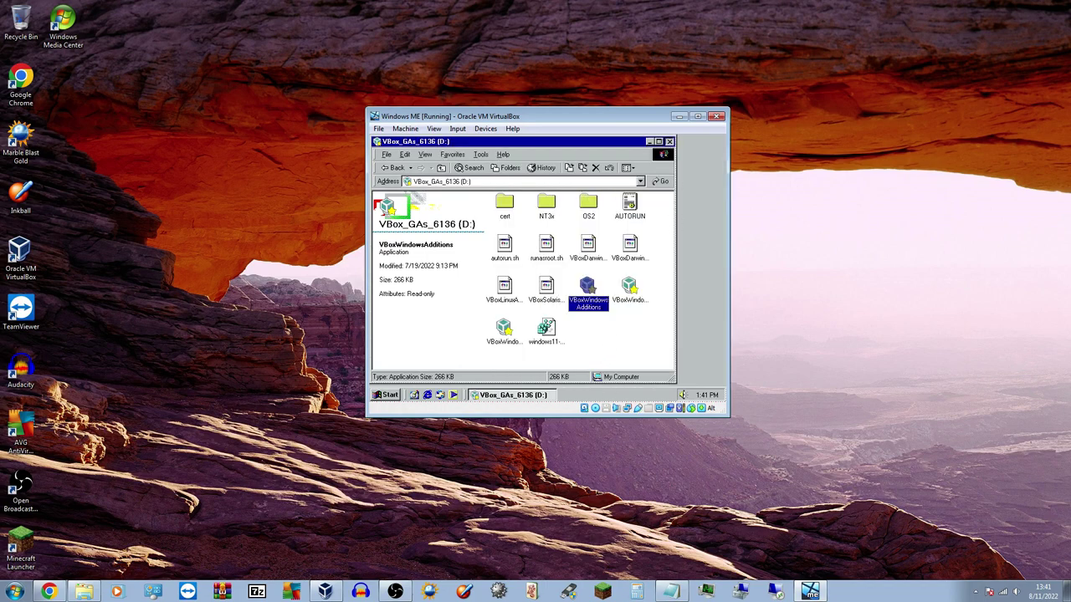
left_click(669, 141)
Check the 16-colour, 640 by 480 display settings and close Display Properties with OK
right_click(593, 176)
left_click(619, 272)
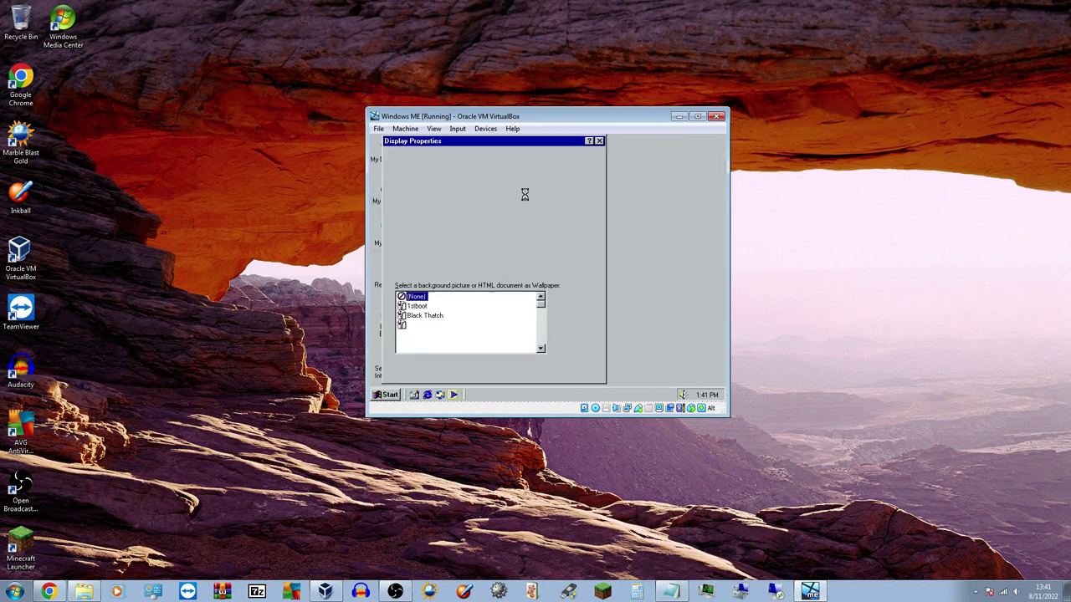
left_click(569, 157)
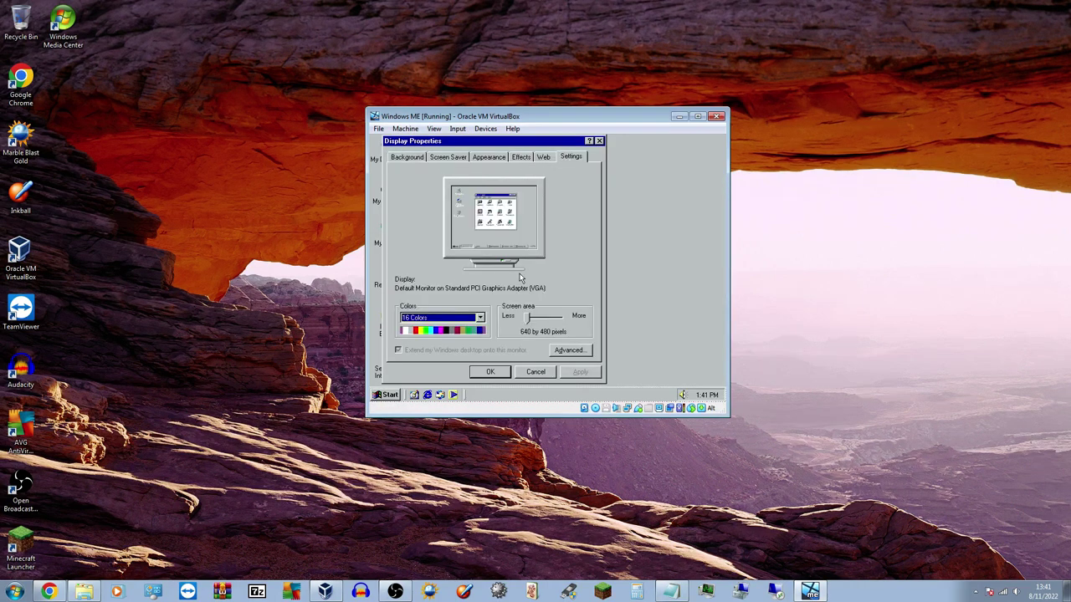
left_click(530, 318)
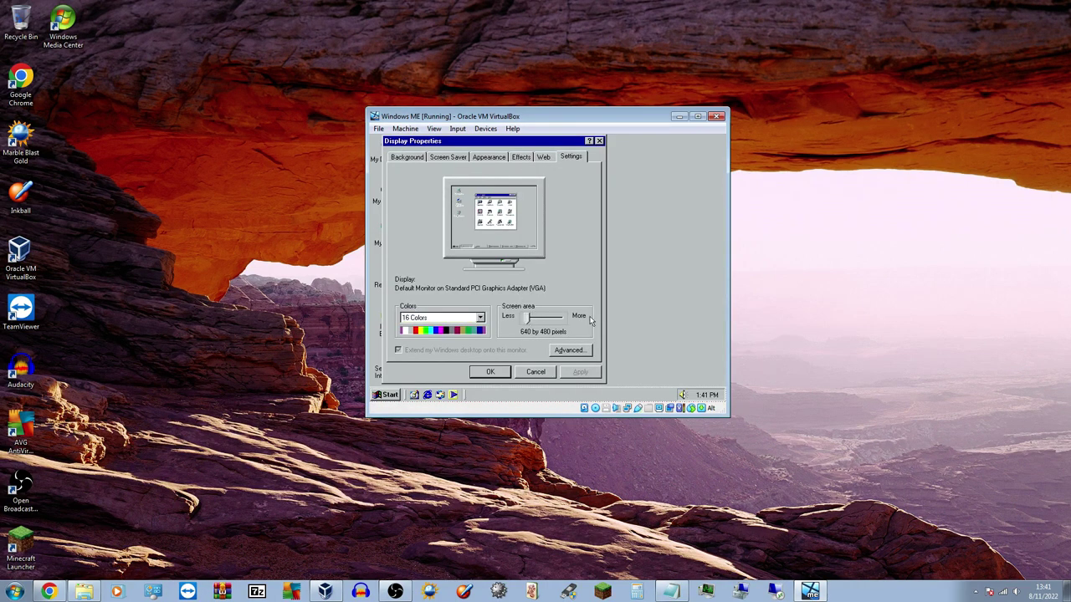
left_click(498, 371)
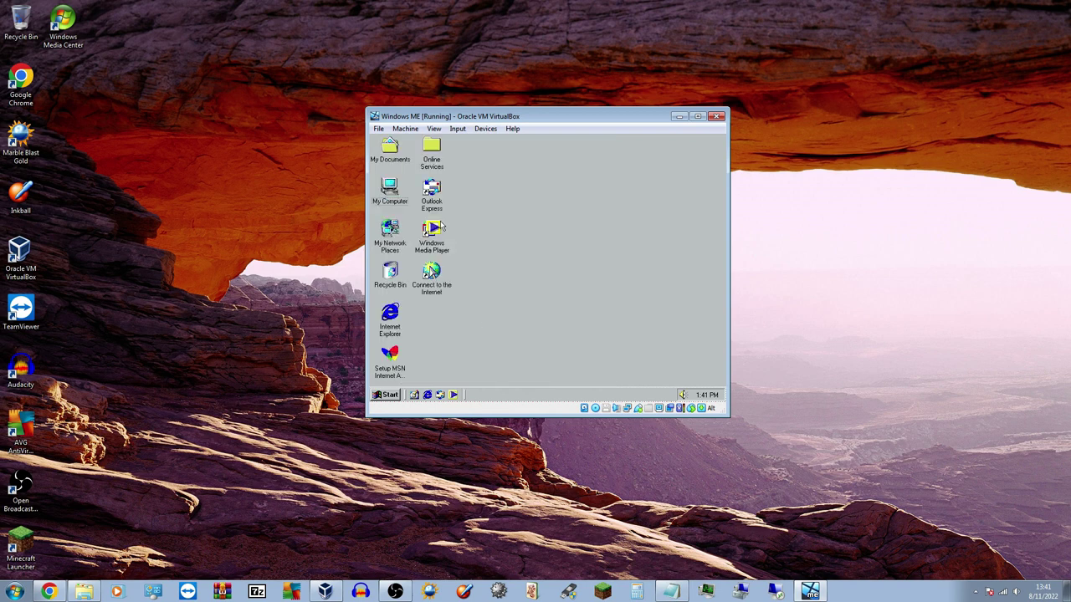
Set Virtual Screen 1 to Scale 200% and switch the VM to Full-screen Mode
left_click(434, 129)
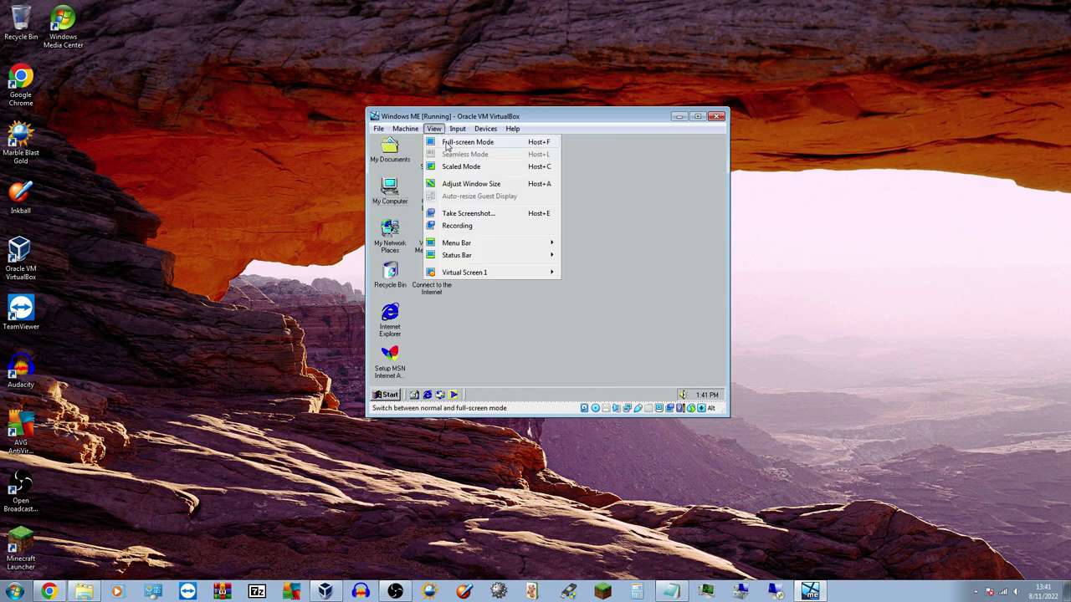
mouse_move(450, 134)
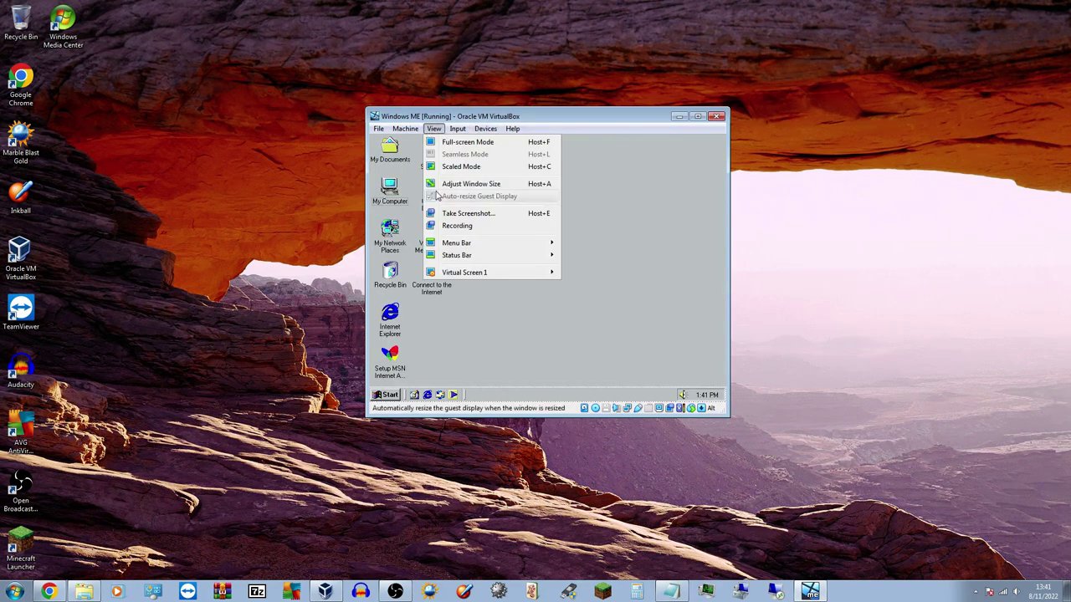
mouse_move(470, 274)
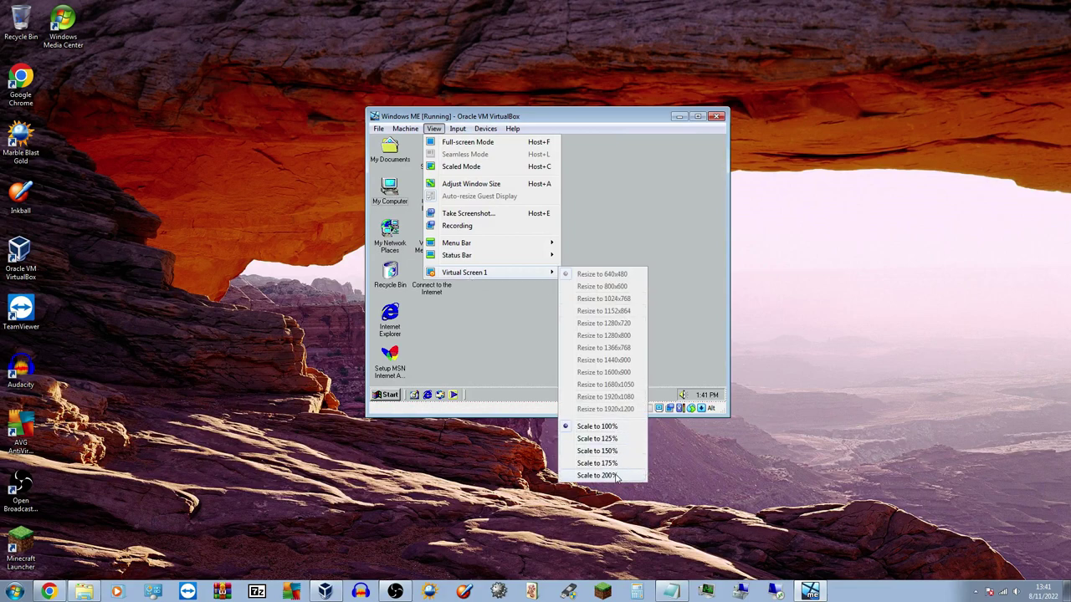
left_click(616, 476)
left_click(422, 29)
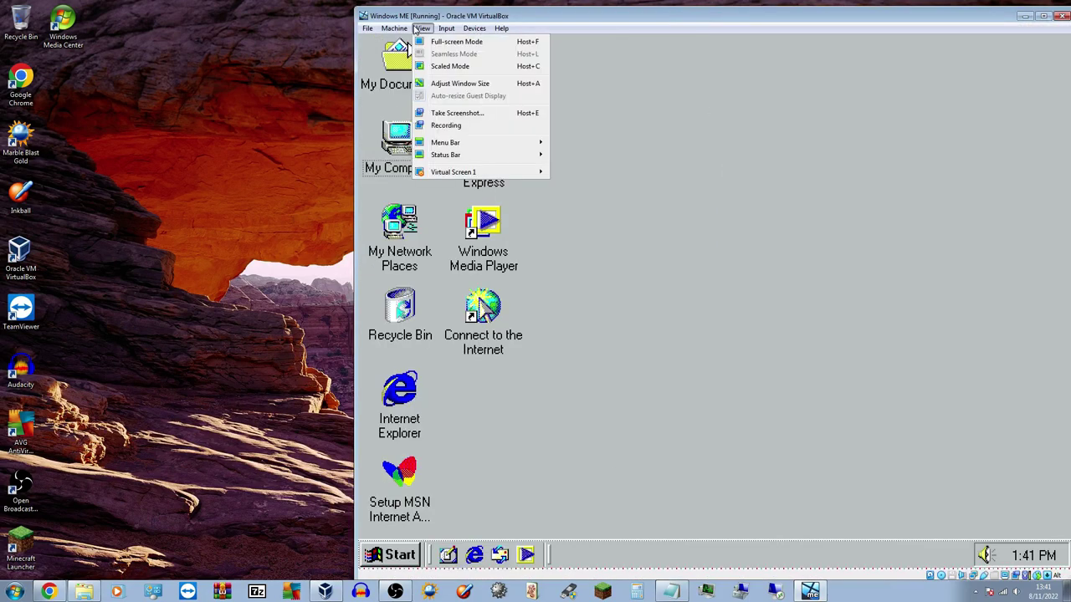
left_click(452, 41)
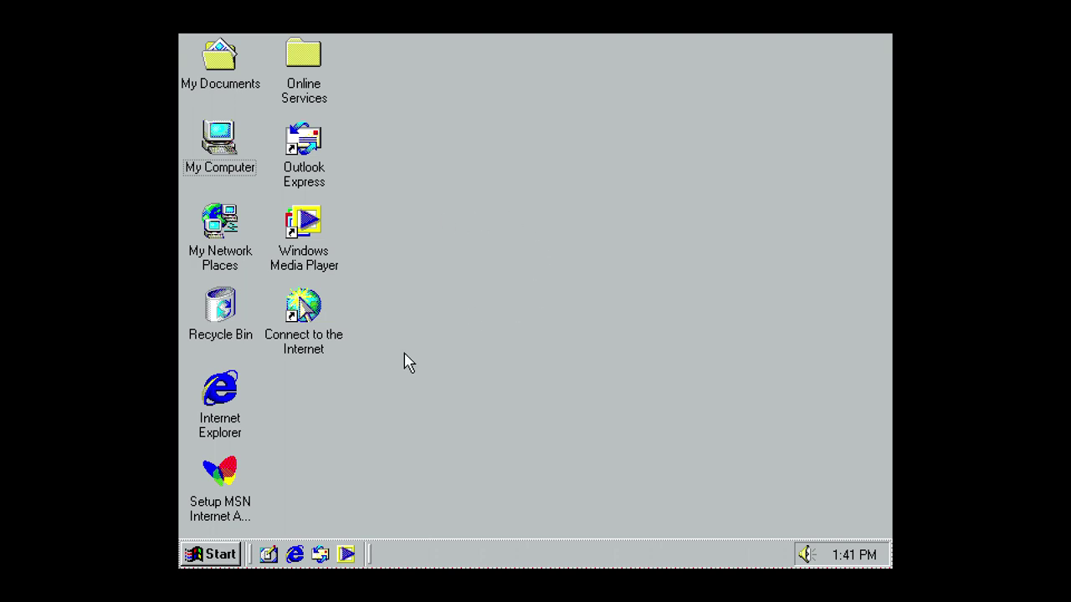
Browse the Background list in Display Properties and select the Chateau wallpaper
right_click(491, 319)
left_click(523, 502)
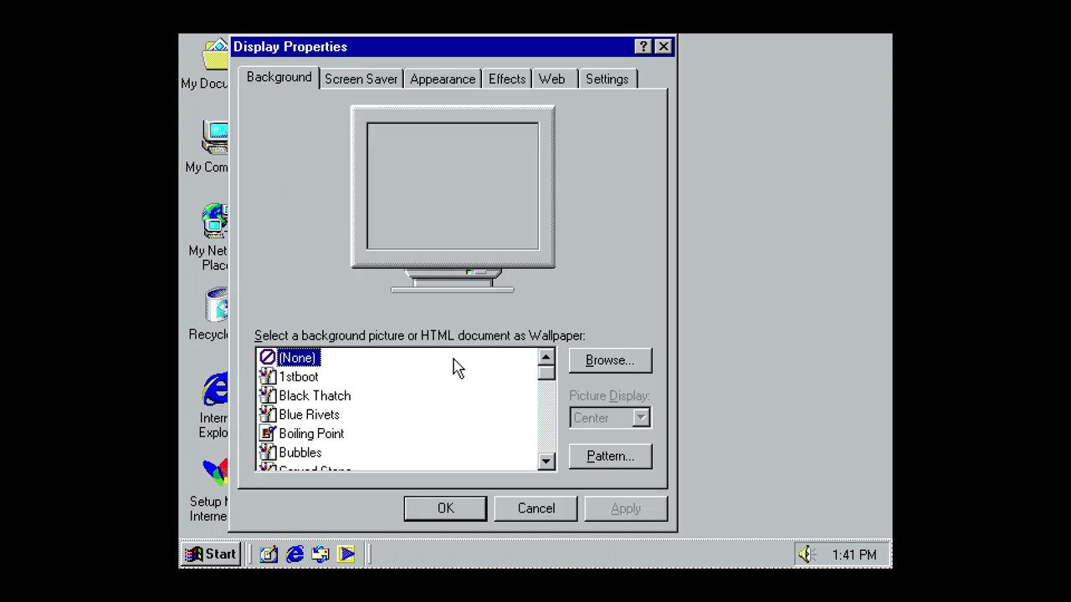
left_click(314, 381)
left_click(313, 396)
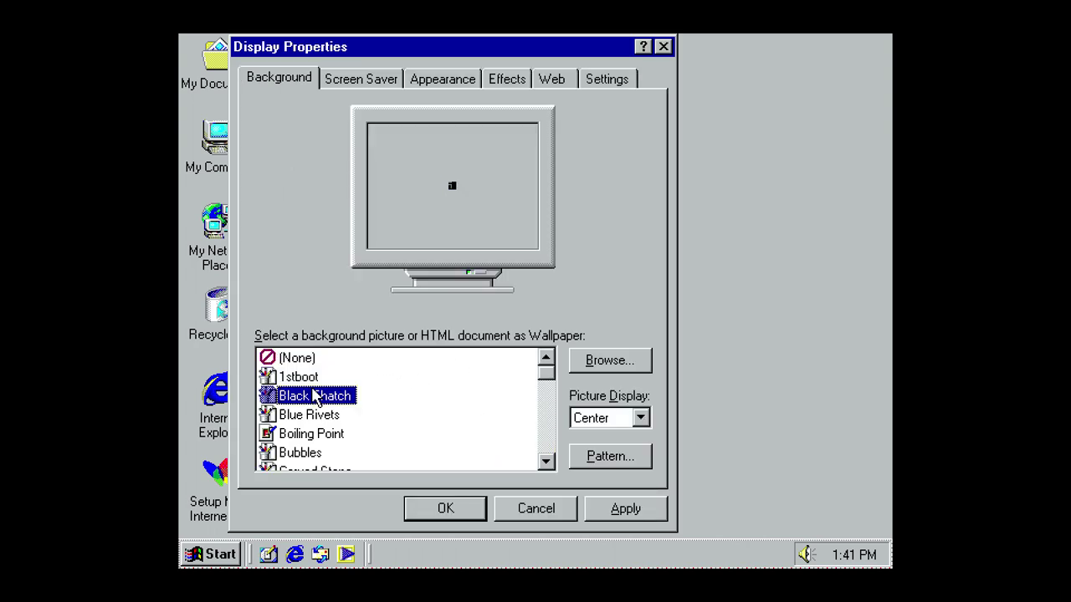
left_click(313, 415)
key("Down")
key("Down")
key("Down")
key("Down")
key("Down")
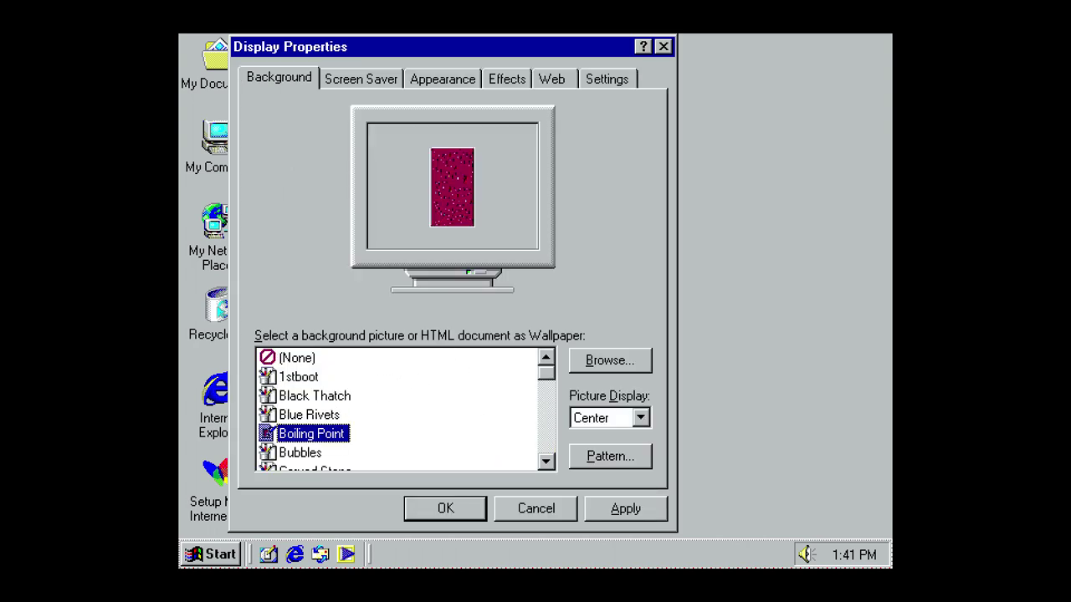
key("Up")
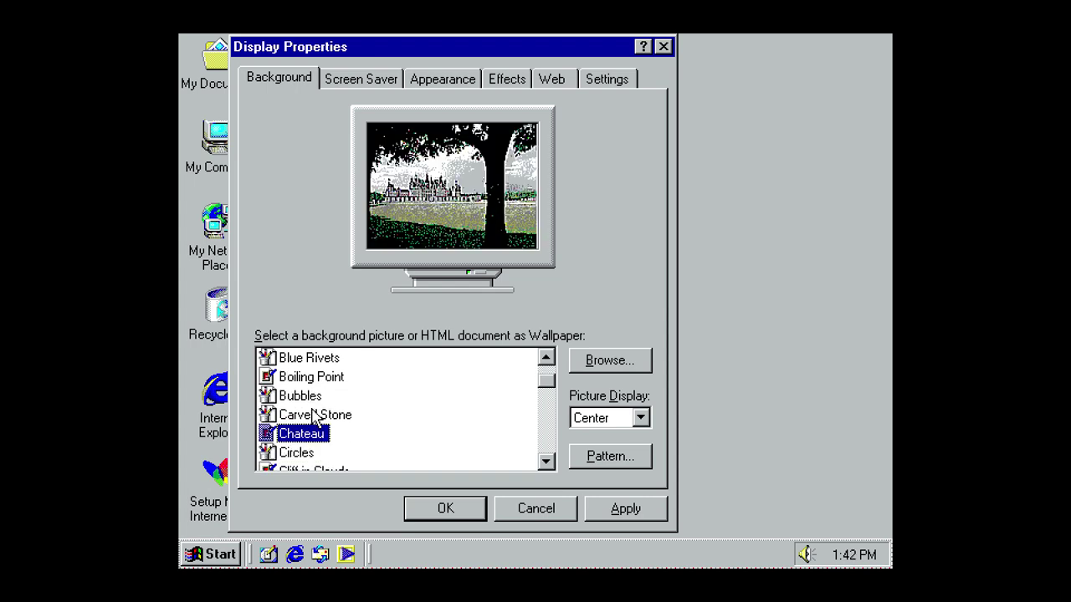
Apply Chateau, accept enabling Active Desktop, close with OK and refresh the desktop
left_click(597, 509)
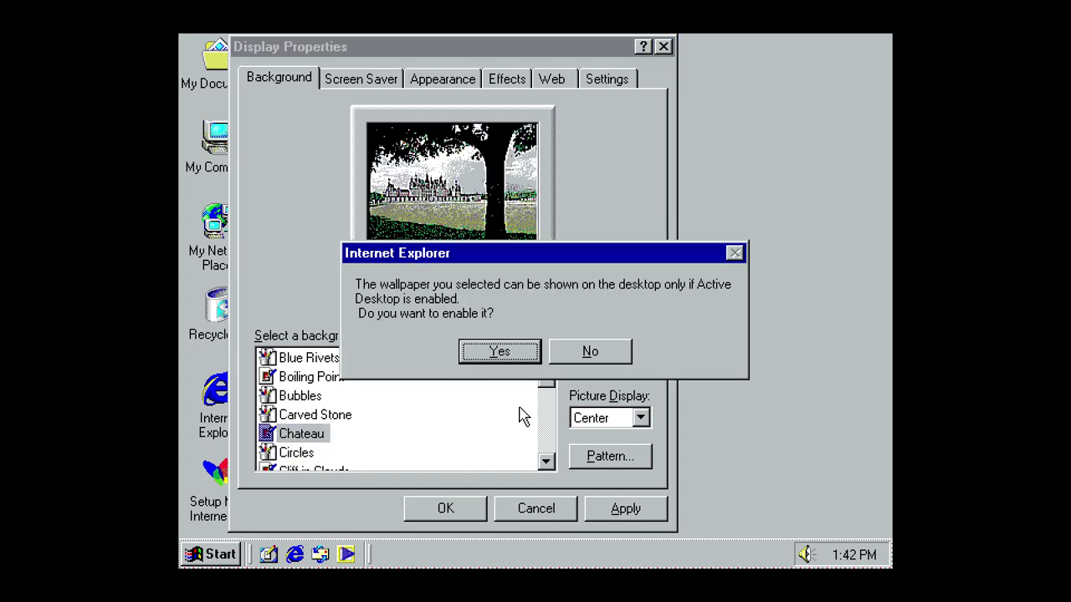
left_click(502, 355)
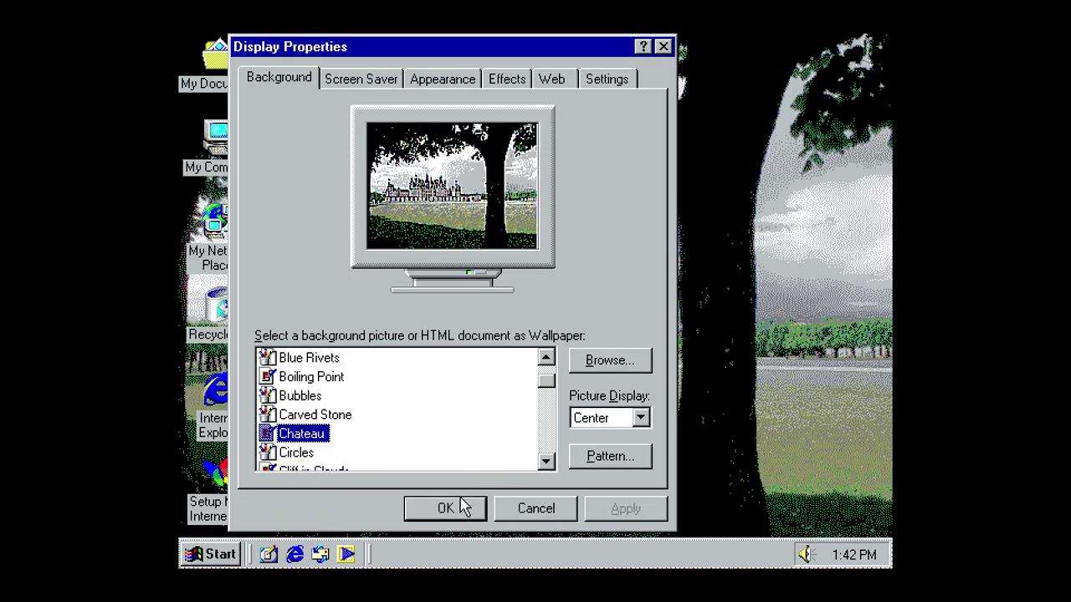
left_click(459, 507)
right_click(495, 281)
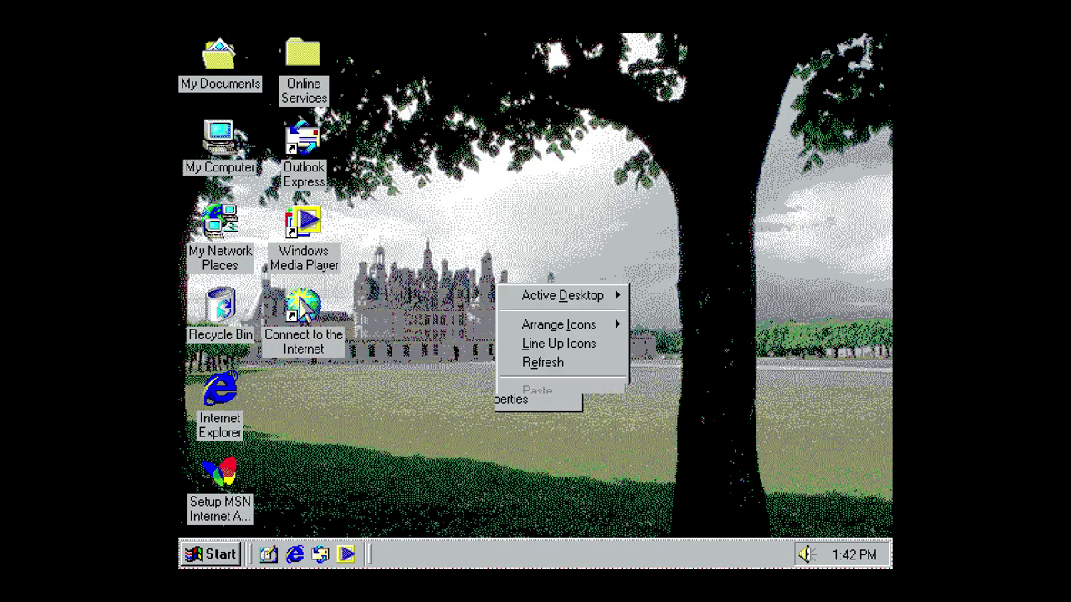
left_click(545, 368)
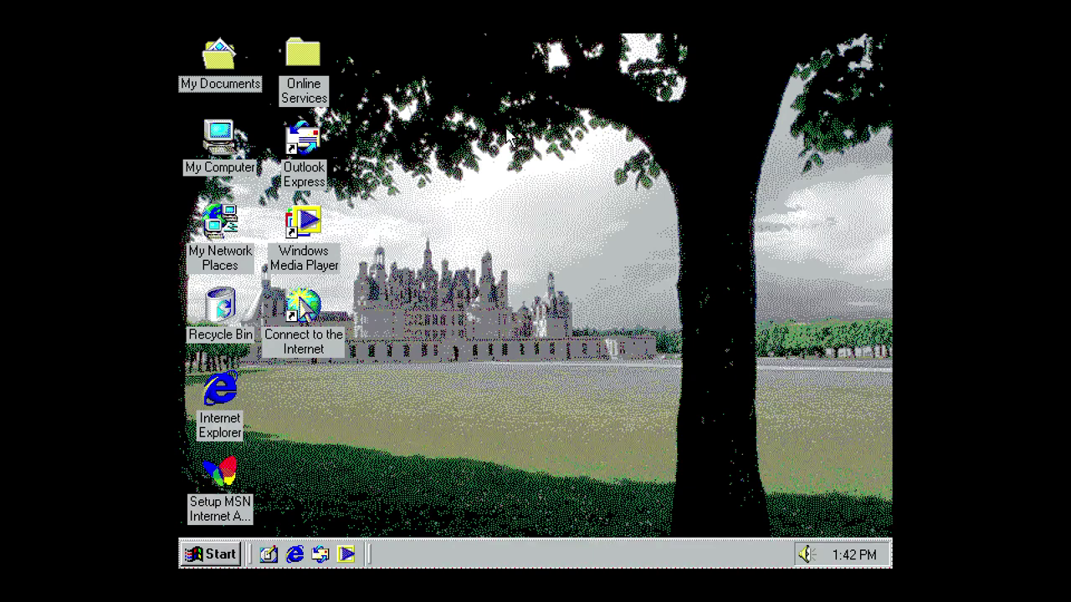
Shut down Windows ME from the Start menu with 'Shut down' selected
left_click(231, 556)
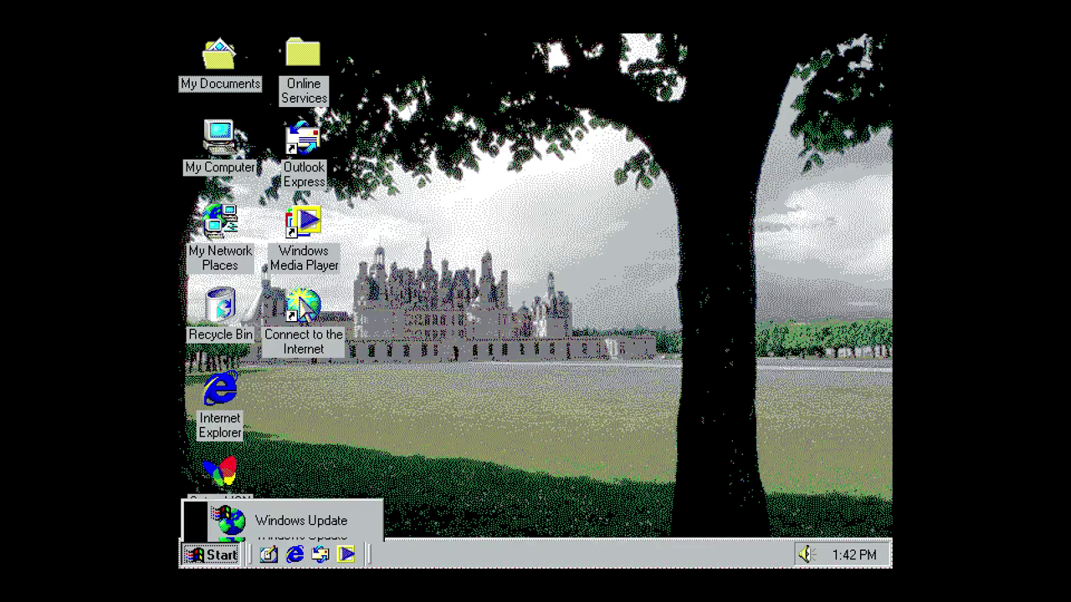
left_click(243, 523)
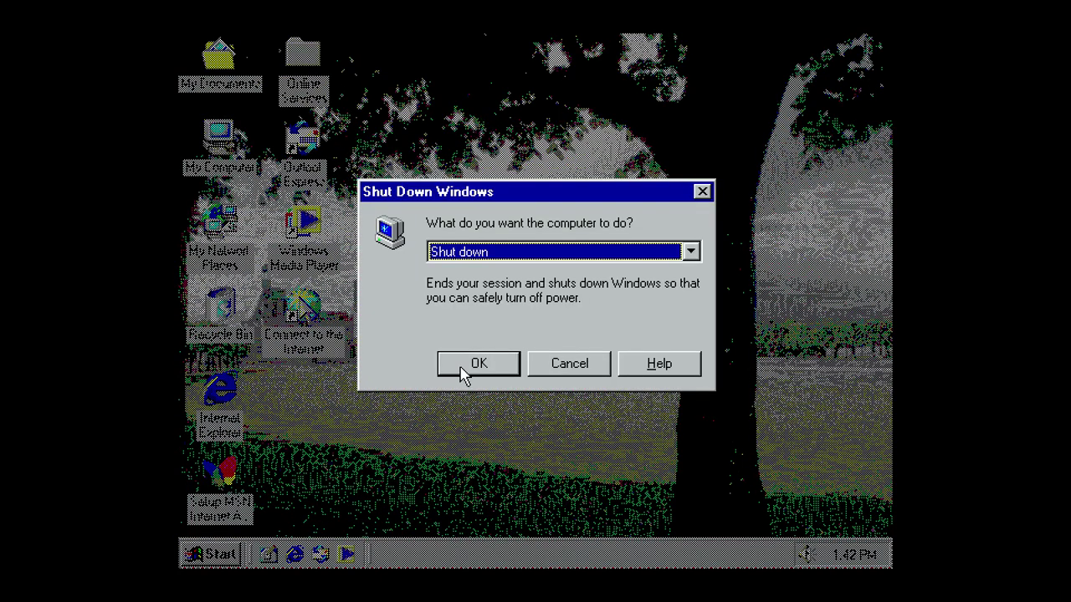
left_click(463, 367)
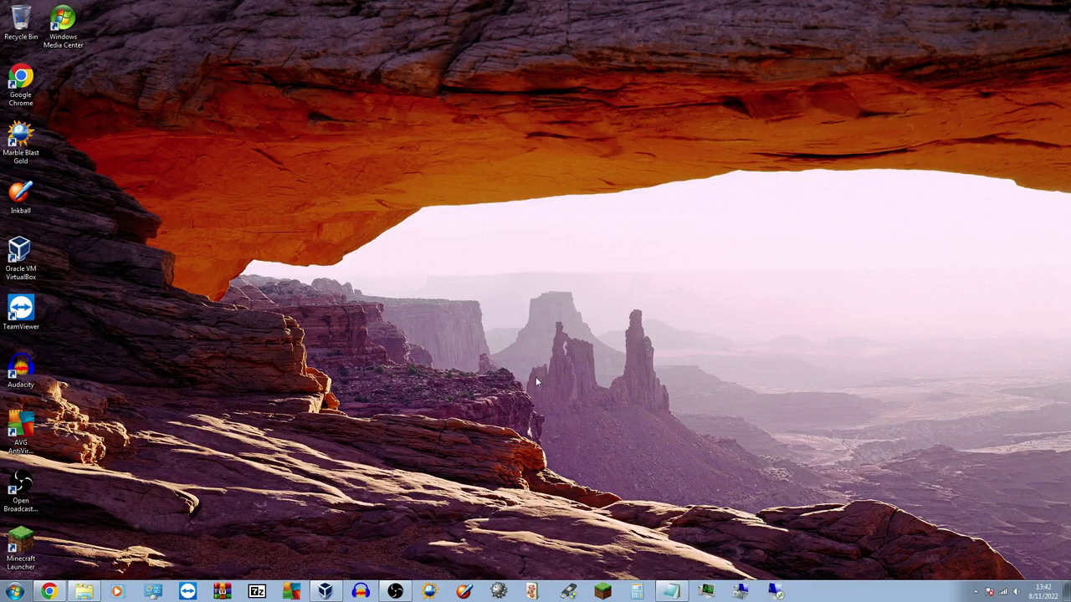
left_click(326, 592)
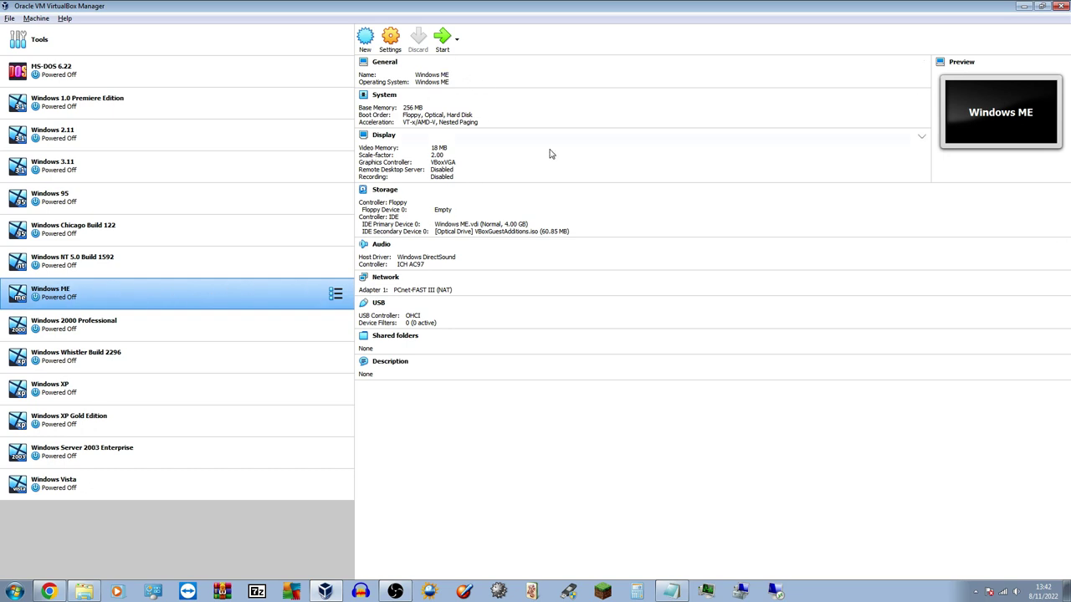
left_click(1024, 6)
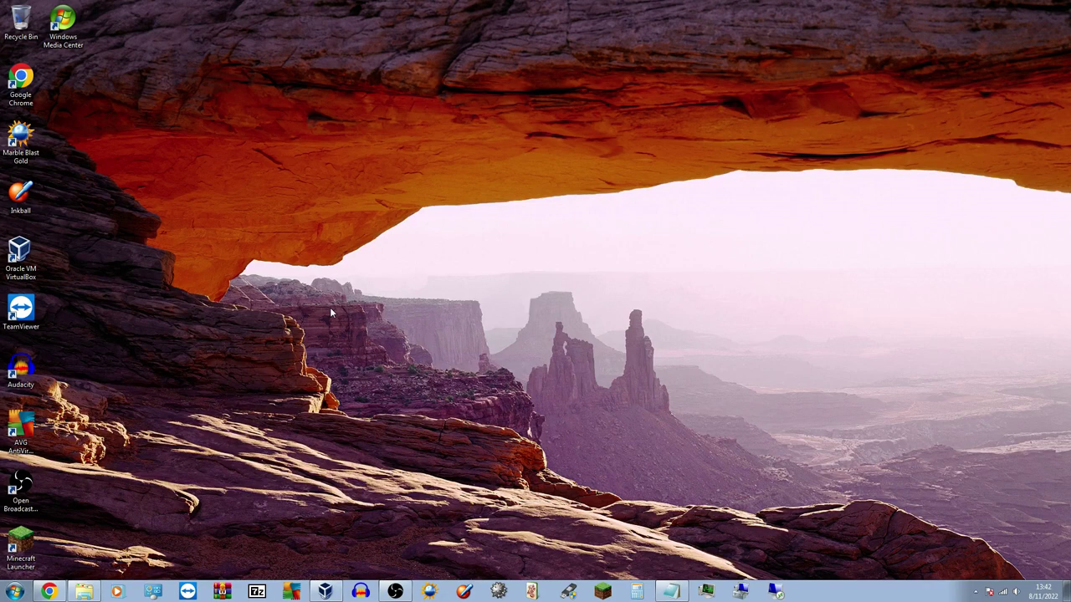
Launch Audacity, dismiss its welcome dialog and quit, then restore OBS and shift it left
left_click(360, 592)
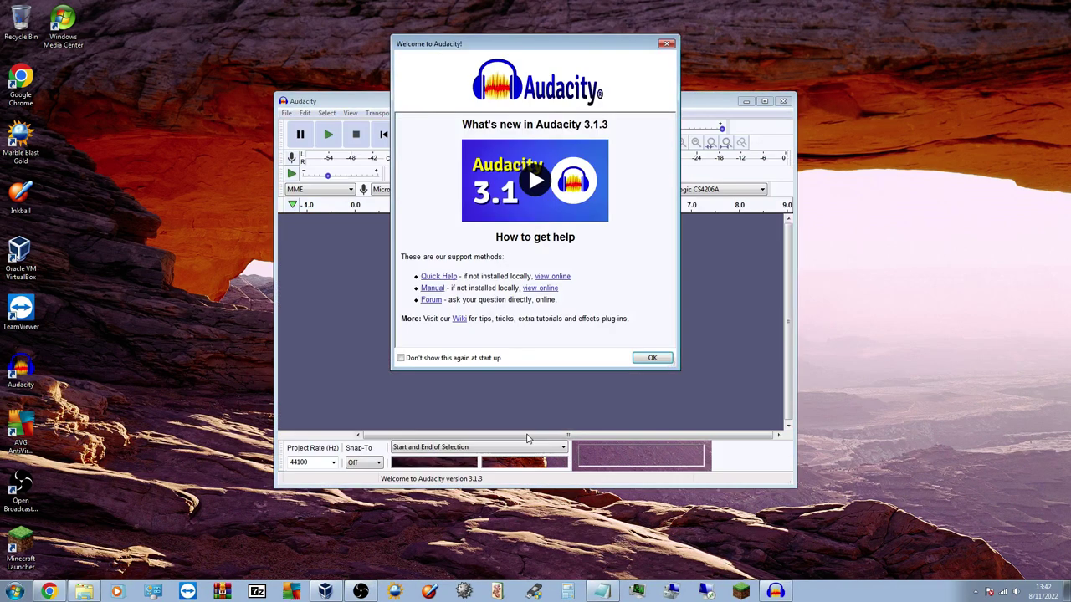
left_click(640, 359)
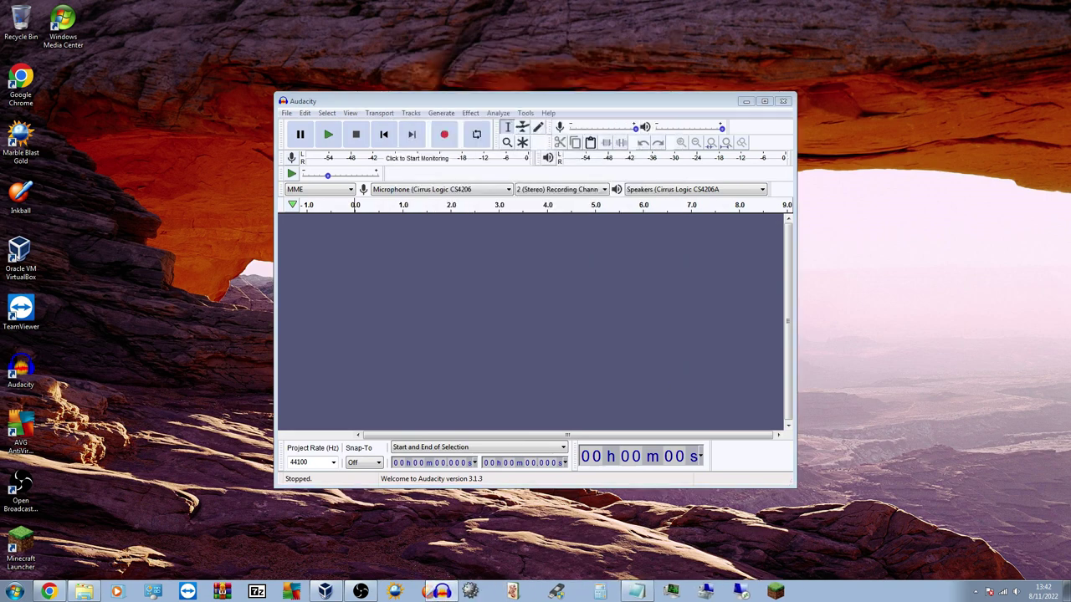
left_click(783, 100)
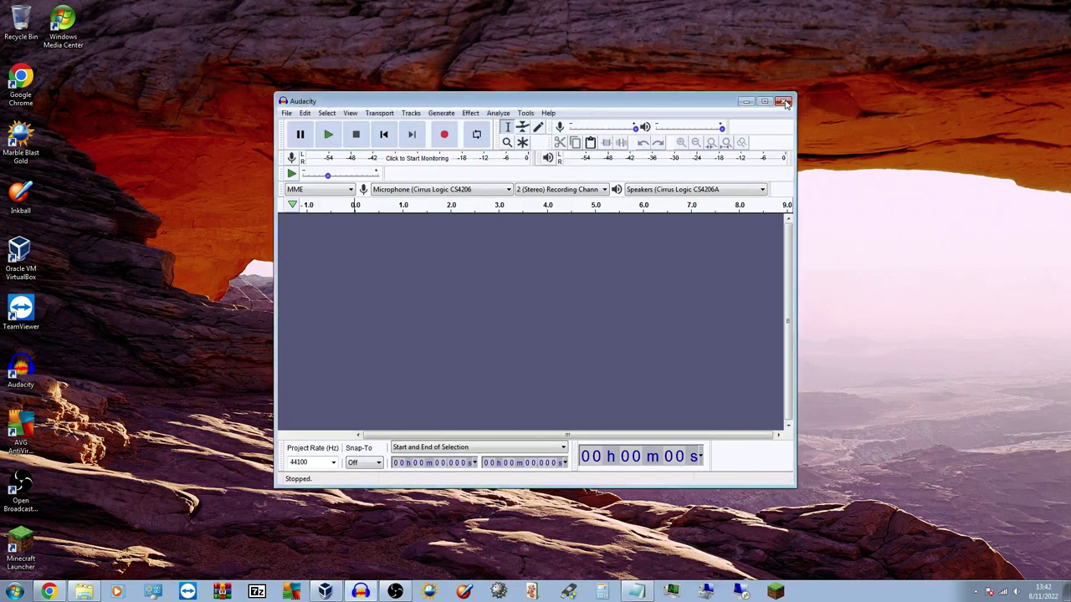
left_click(395, 592)
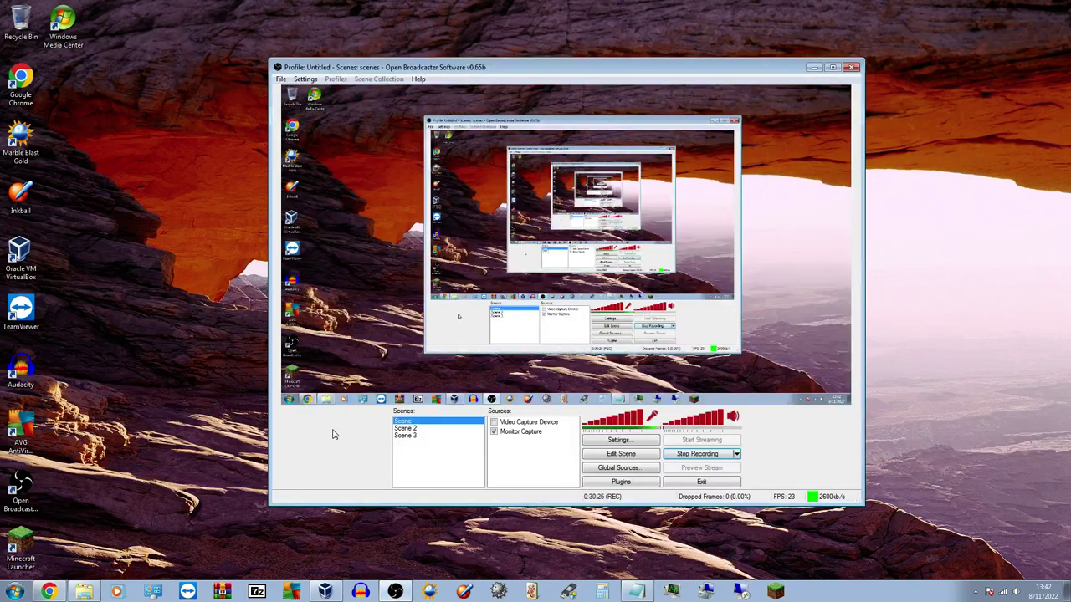
left_click_drag(636, 76, 589, 76)
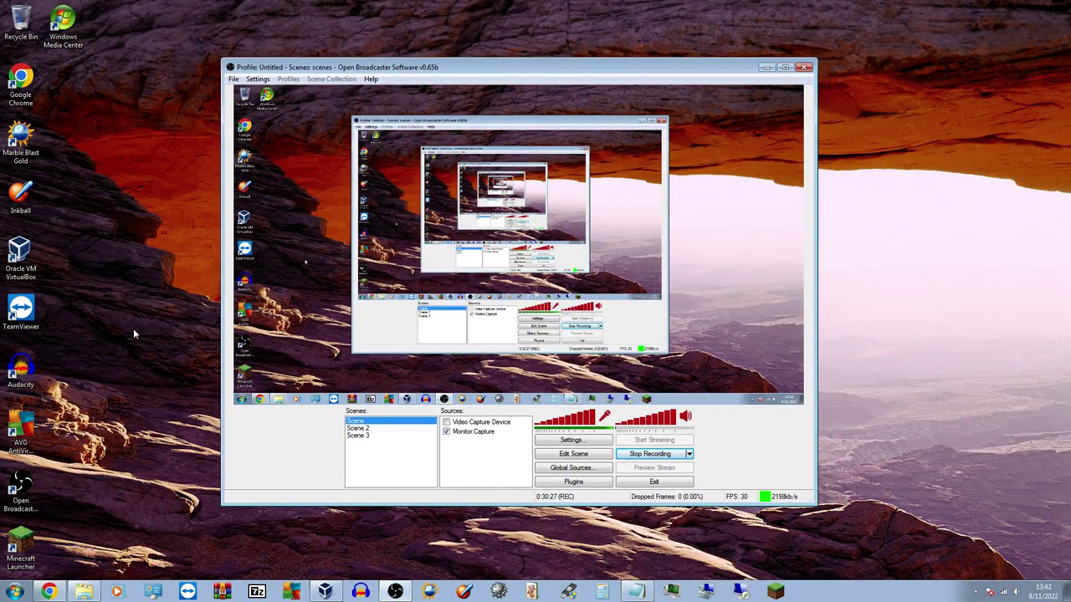